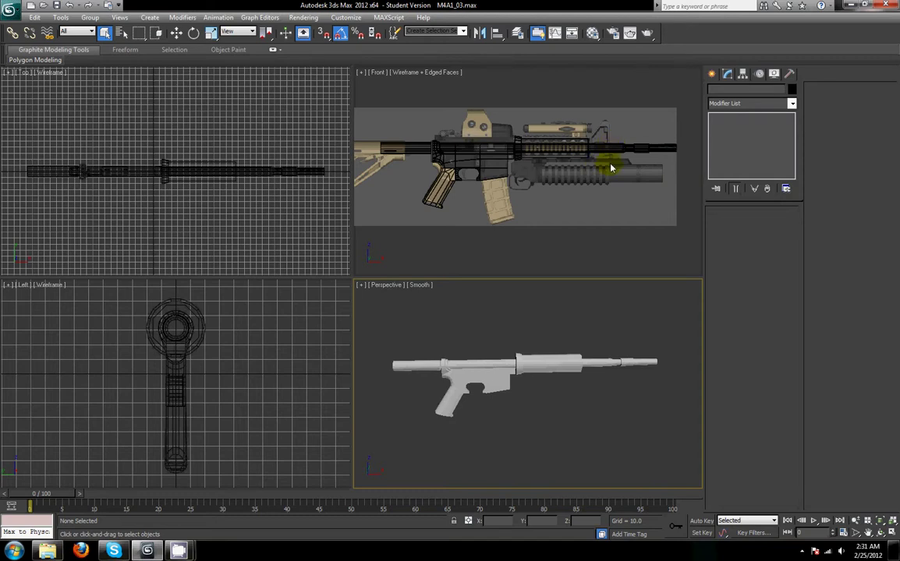
Step: Clone the barrel as an independent copy named Front Sight
scroll(611, 168, up, 8)
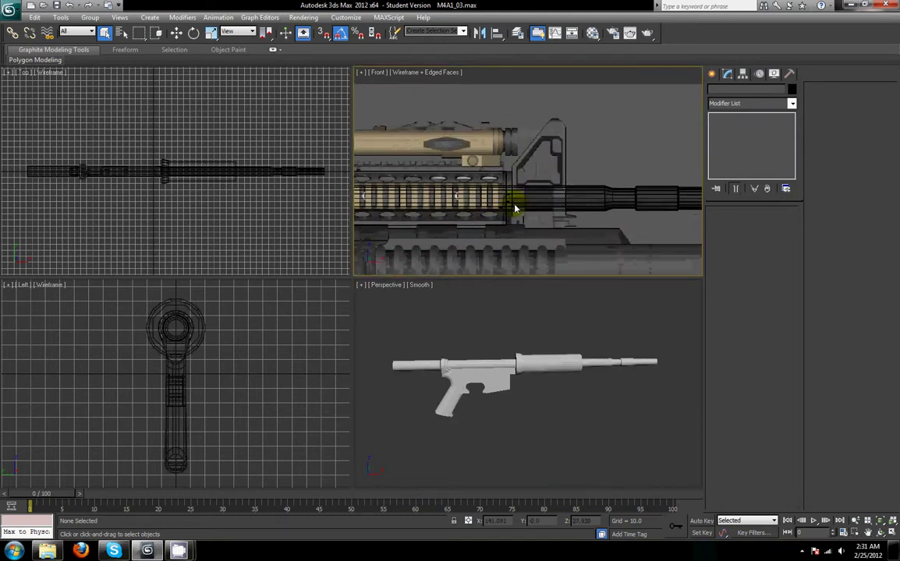
mouse_move(527, 244)
middle_down()
mouse_move(577, 231)
mouse_move(518, 242)
middle_up()
scroll(520, 245, up, 3)
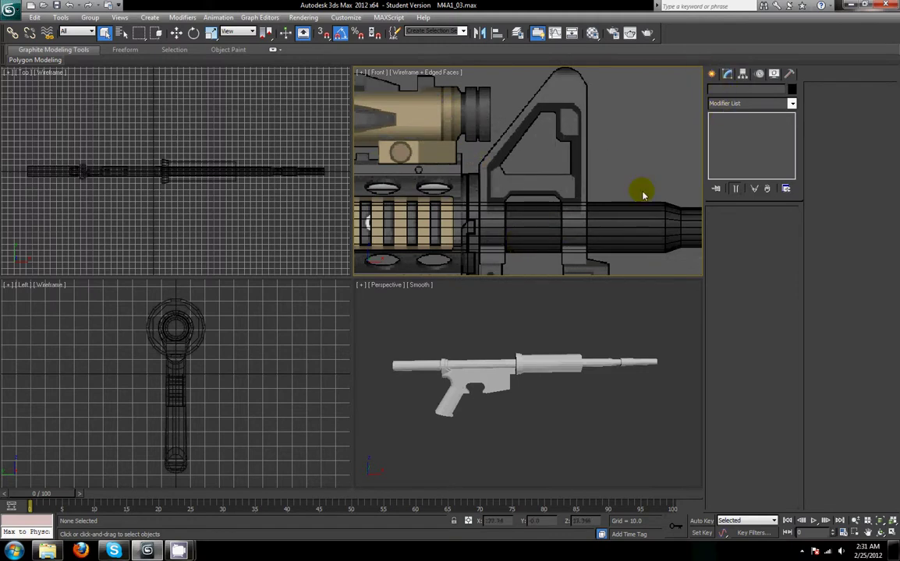
click(622, 249)
scroll(631, 226, down, 1)
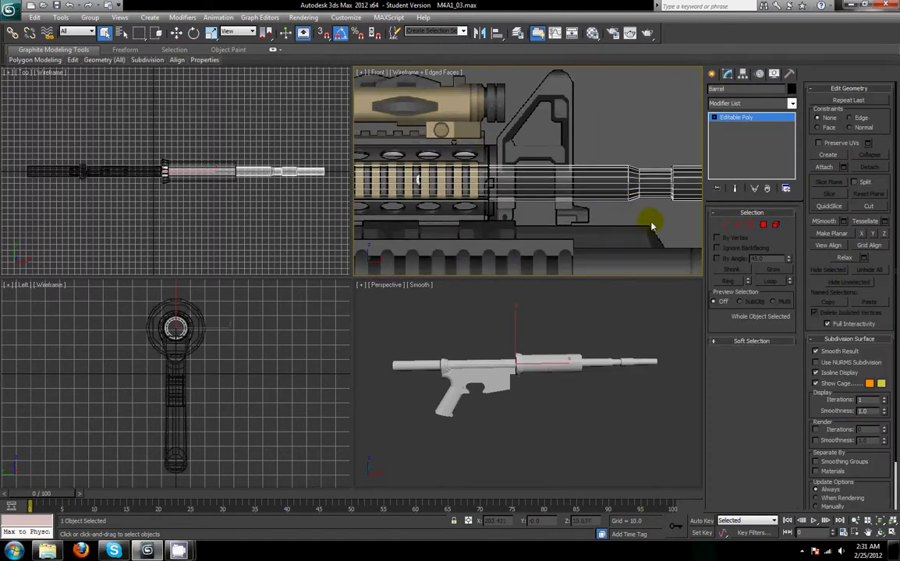
scroll(629, 237, up, 2)
right_click(573, 214)
mouse_move(659, 316)
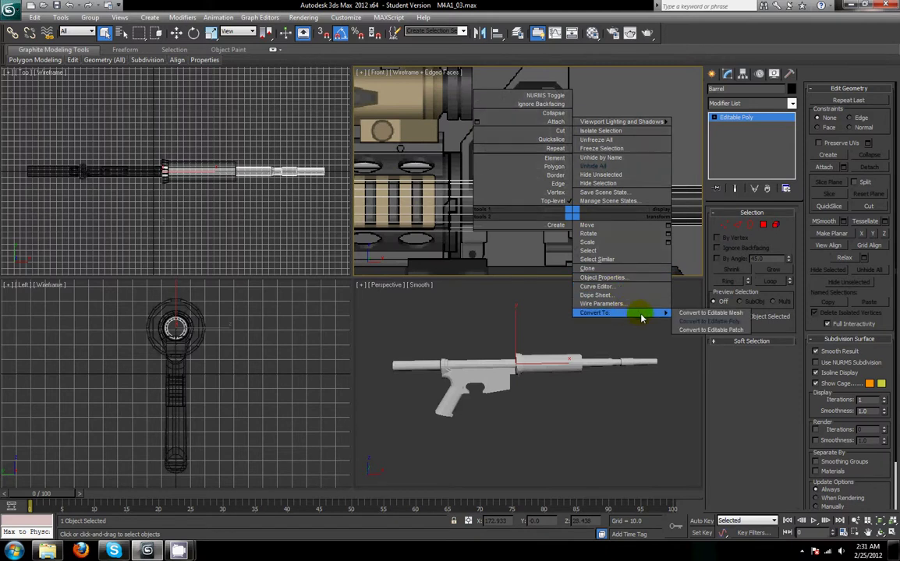
click(593, 268)
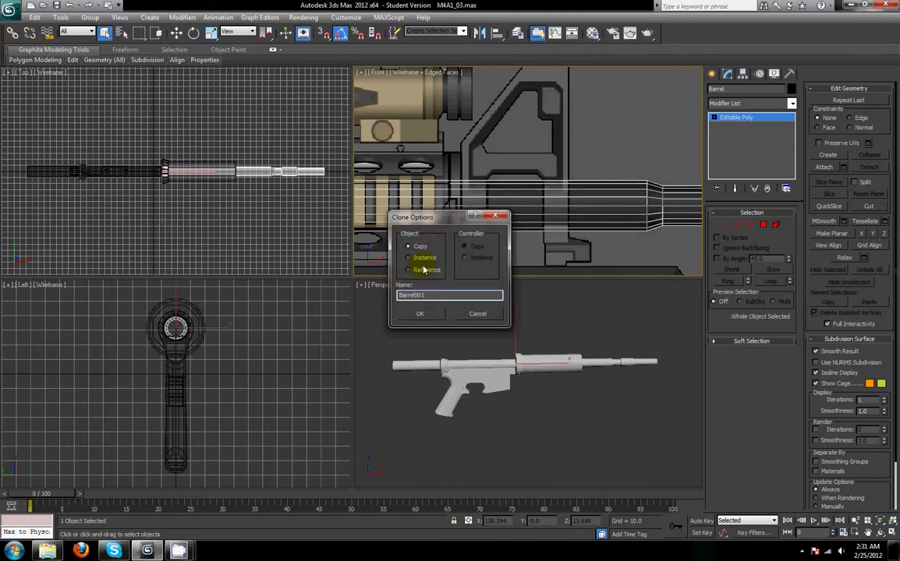
click(365, 299)
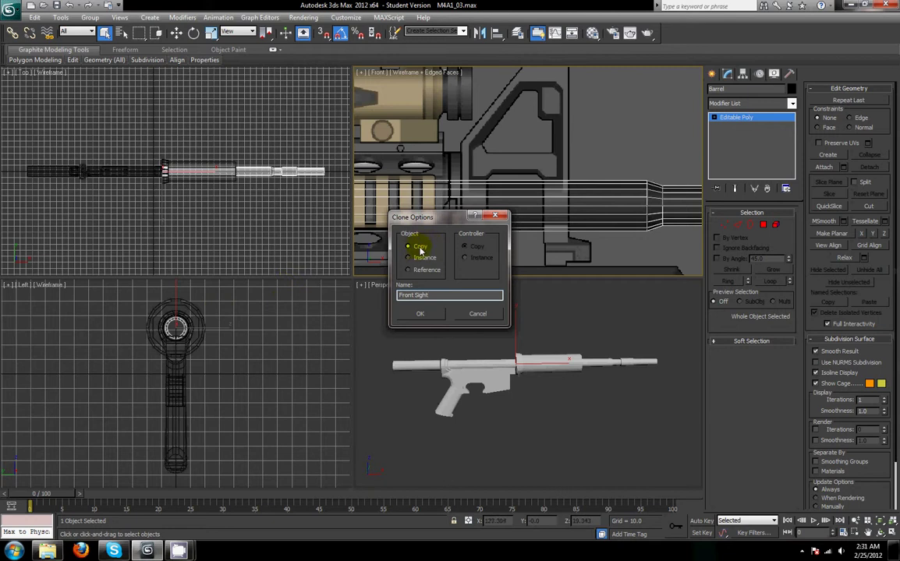
click(415, 314)
Step: Delete the polygons at the muzzle end of the Front Sight copy, beyond its straight section
click(733, 224)
click(764, 226)
scroll(602, 200, down, 3)
drag(512, 169, 703, 267)
key(Delete)
middle_drag(555, 239, 659, 216)
Step: Move the Front Sight's front ring of vertices back to the front edge of the sight base in the reference image
click(725, 225)
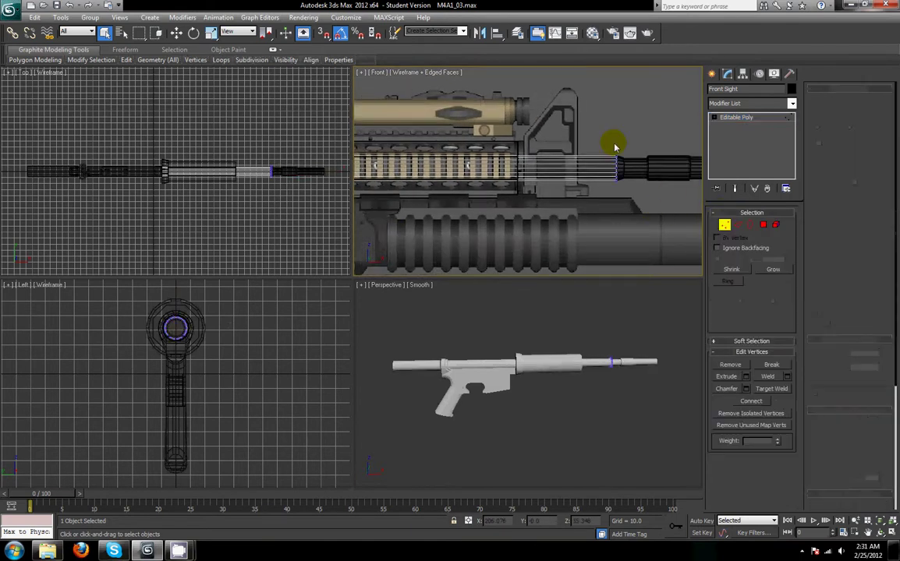
drag(613, 144, 608, 183)
key(w)
middle_drag(594, 185, 635, 186)
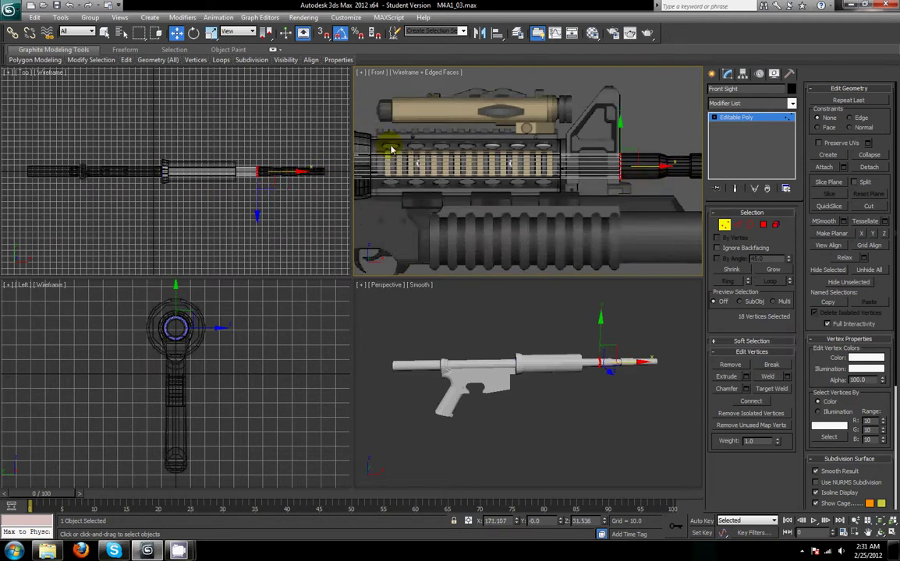
Step: Move the Front Sight's rear ring of vertices forward to the rear edge of the sight base in the reference image
middle_drag(390, 148, 477, 150)
drag(471, 141, 613, 235)
middle_drag(613, 235, 409, 233)
scroll(404, 207, down, 2)
middle_drag(404, 198, 500, 206)
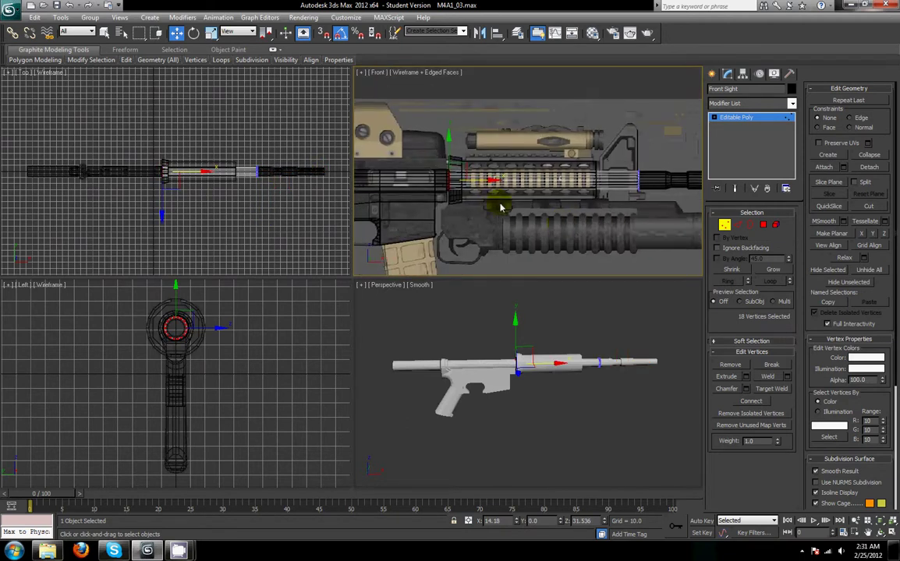
drag(487, 183, 632, 200)
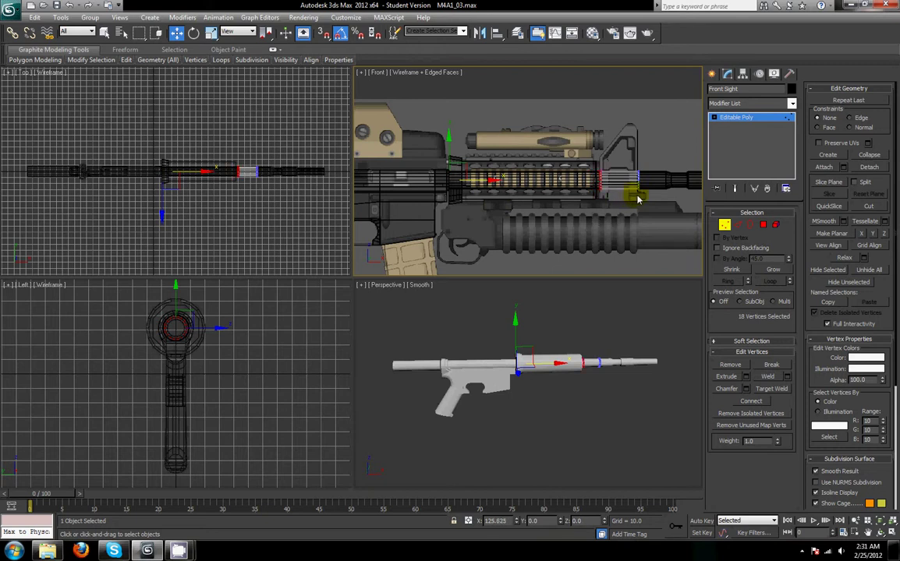
scroll(616, 211, up, 8)
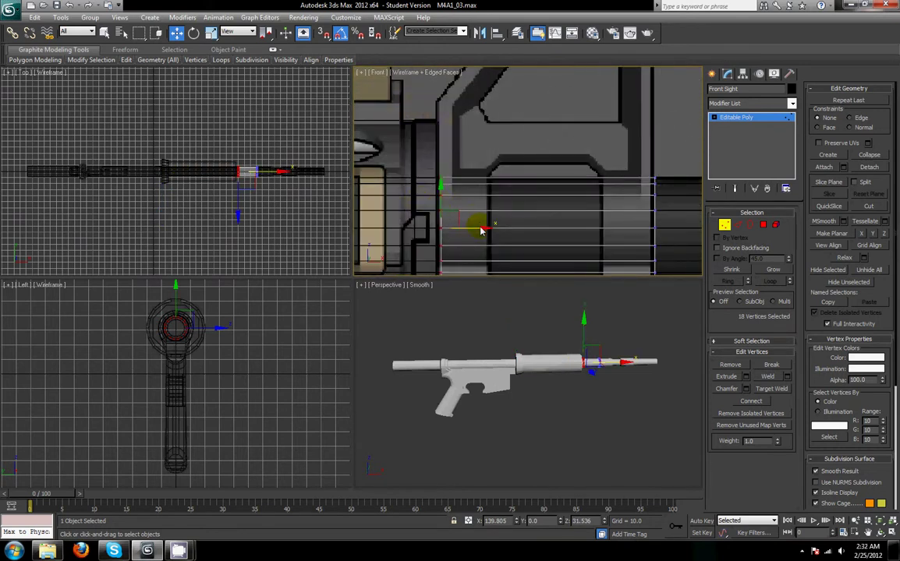
drag(482, 230, 479, 228)
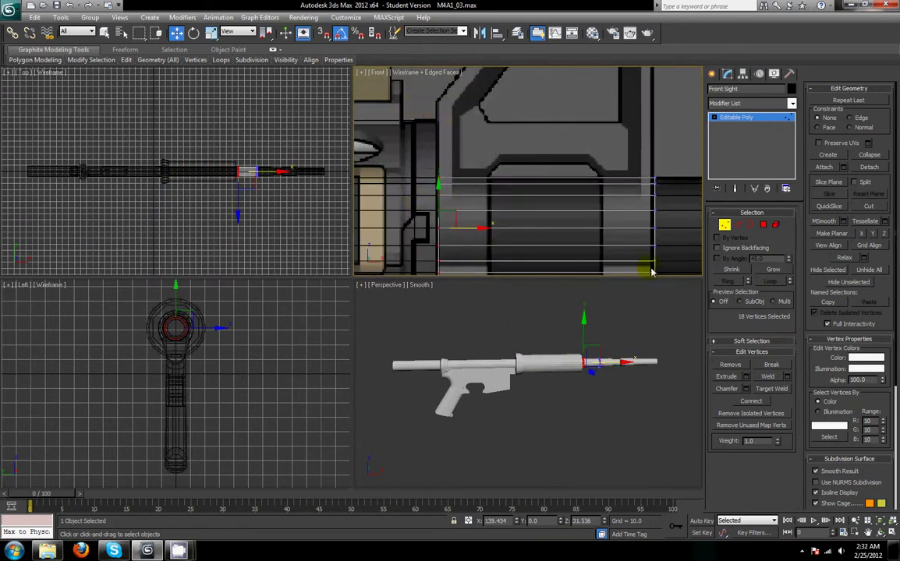
Step: Connect the Front Sight's lengthwise edges with 2 segments and a pinch of 31 to match the two sight clamps
click(762, 225)
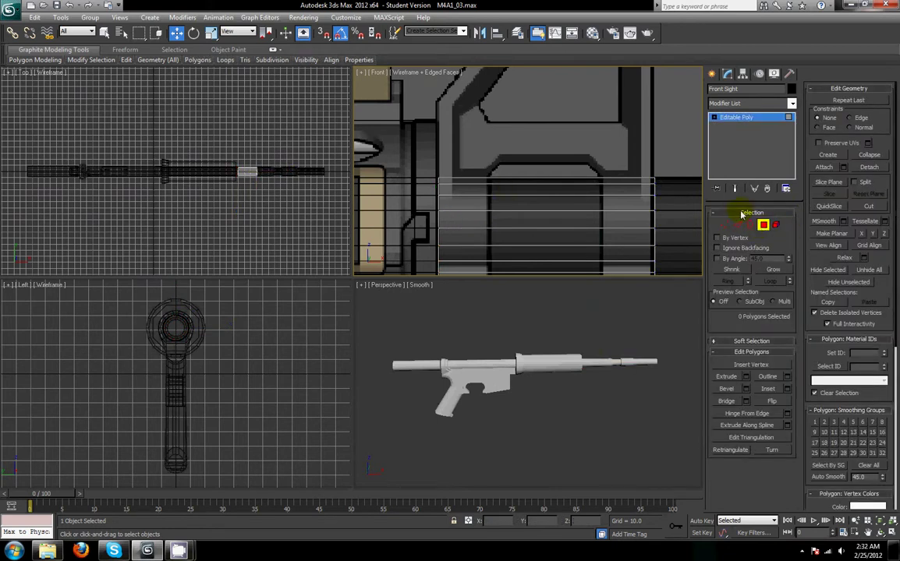
click(738, 225)
drag(540, 147, 579, 321)
scroll(599, 231, down, 3)
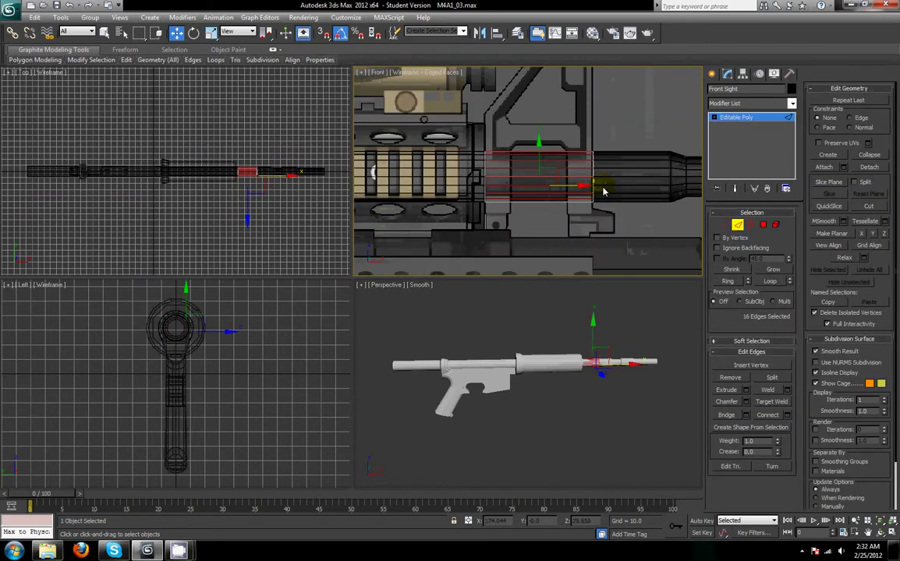
shift+drag(538, 145, 560, 276)
key(ctrl+z)
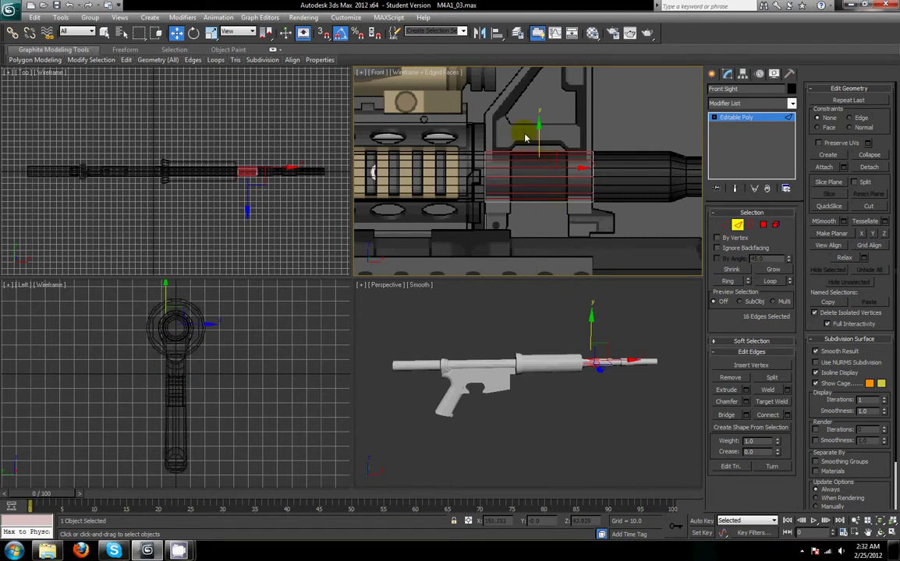
drag(524, 136, 560, 261)
click(786, 415)
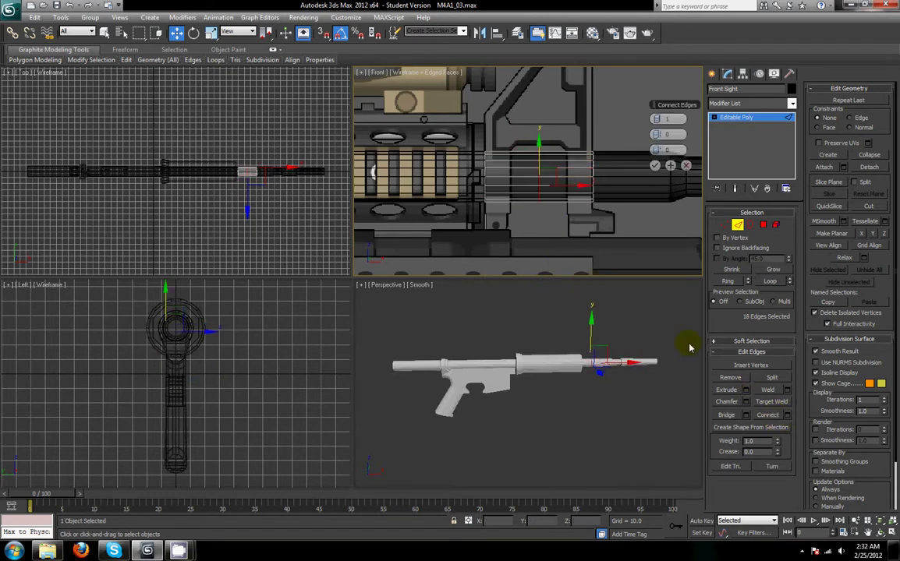
drag(657, 134, 711, 144)
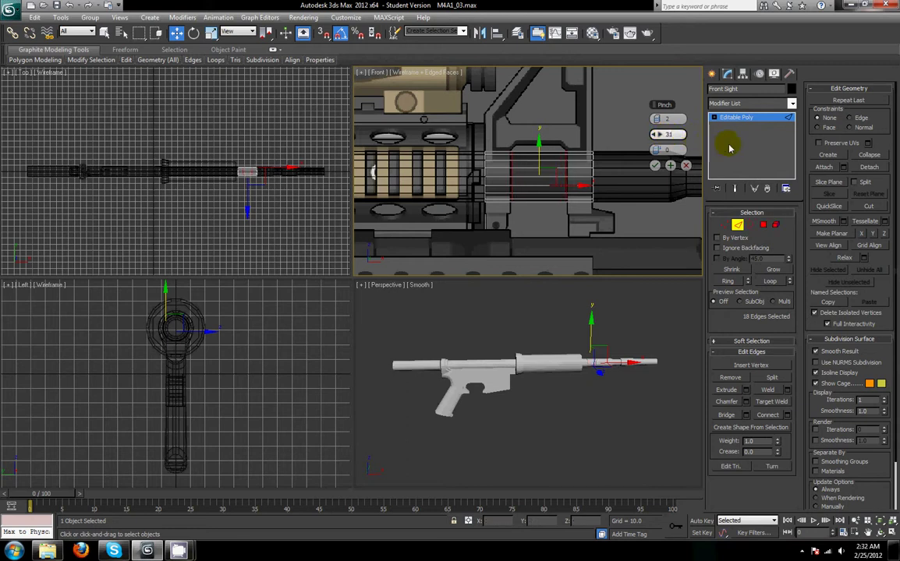
click(655, 165)
Step: Delete the middle section of the Front Sight between the two new edge loops, leaving two separate rings
scroll(572, 194, up, 3)
drag(523, 94, 578, 365)
key(Delete)
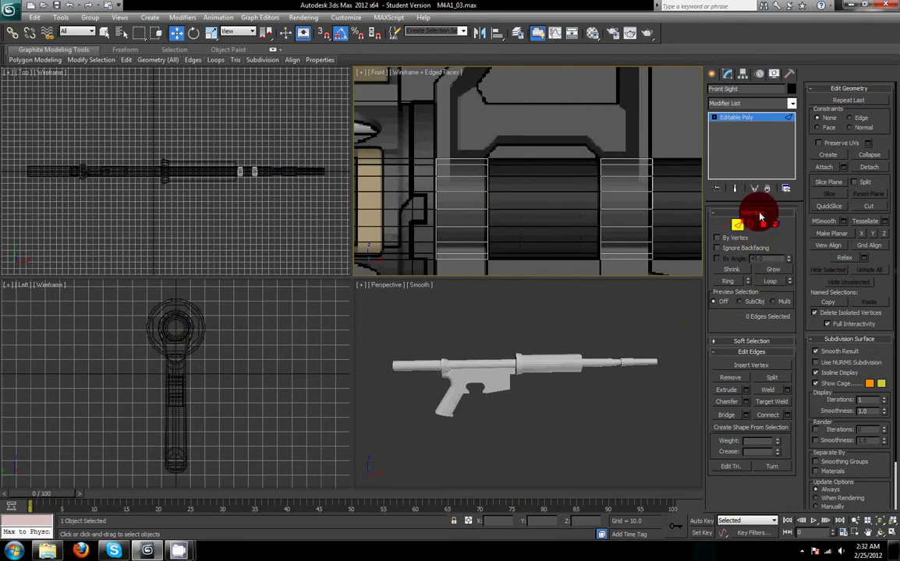
Step: Isolate the Front Sight and delete the polygon capping the end of the front ring
click(762, 216)
click(754, 213)
click(763, 225)
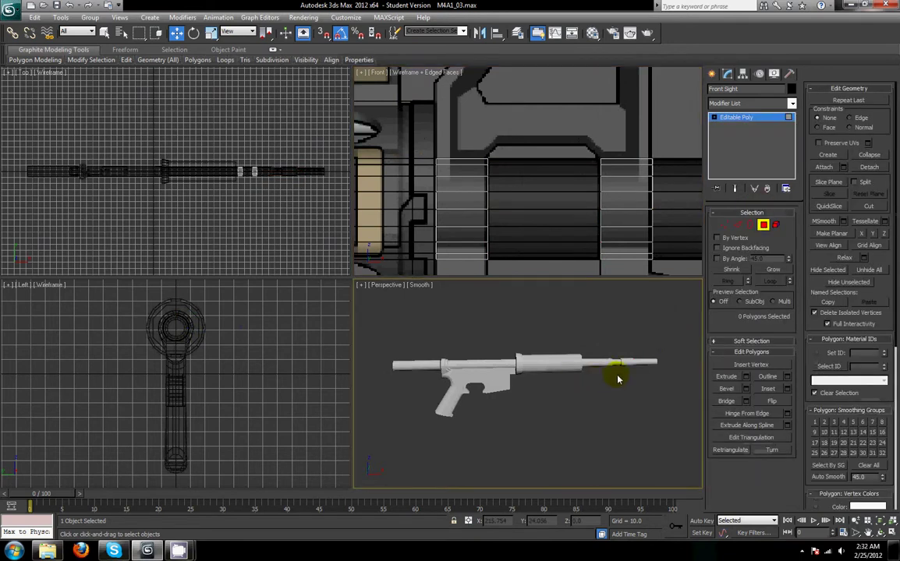
right_click(617, 379)
click(638, 337)
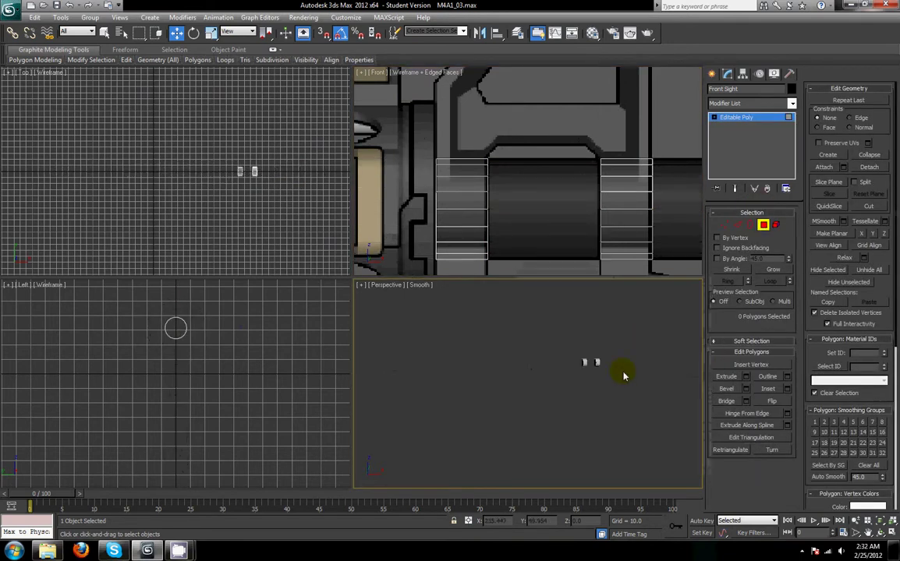
scroll(582, 416, up, 5)
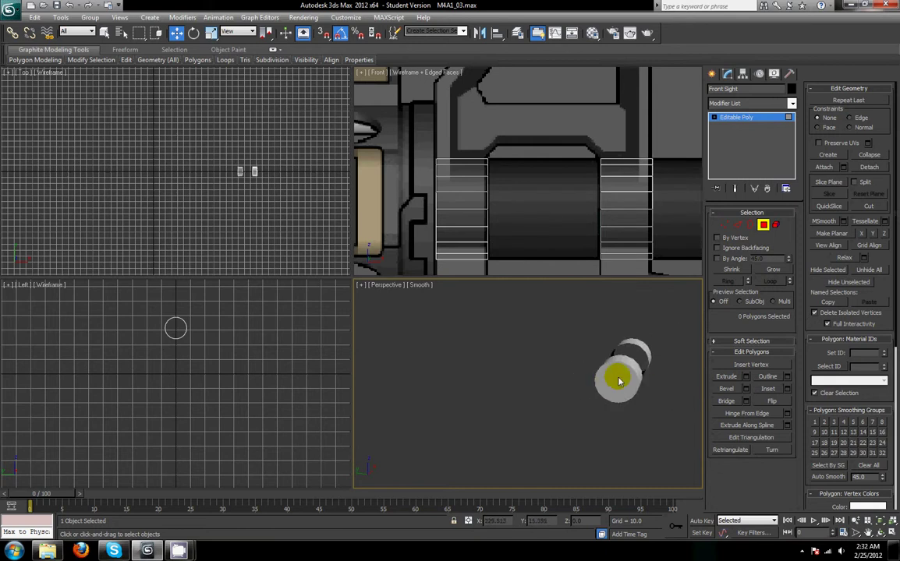
click(612, 395)
key(Delete)
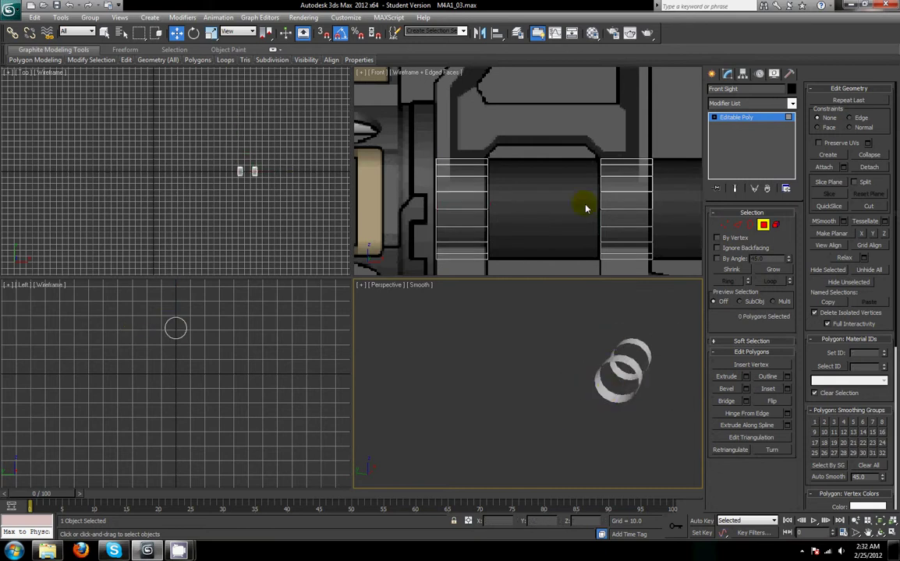
Step: Extrude all polygons of both rings outward to the clamp thickness in the reference, and exit isolation to compare with the barrel
key(ctrl+a)
click(746, 378)
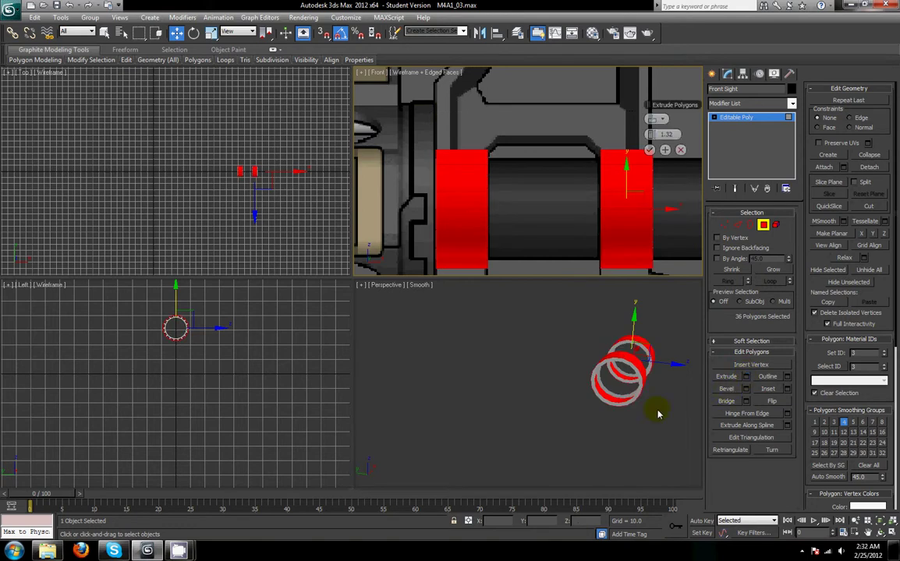
alt+middle_drag(634, 405, 544, 407)
right_click(595, 411)
click(612, 365)
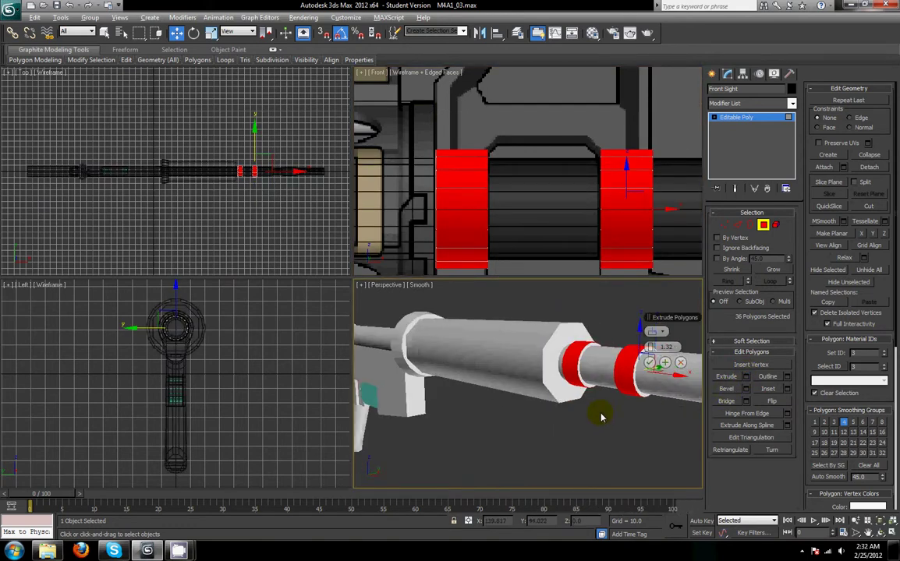
middle_drag(589, 419, 509, 439)
scroll(506, 452, up, 3)
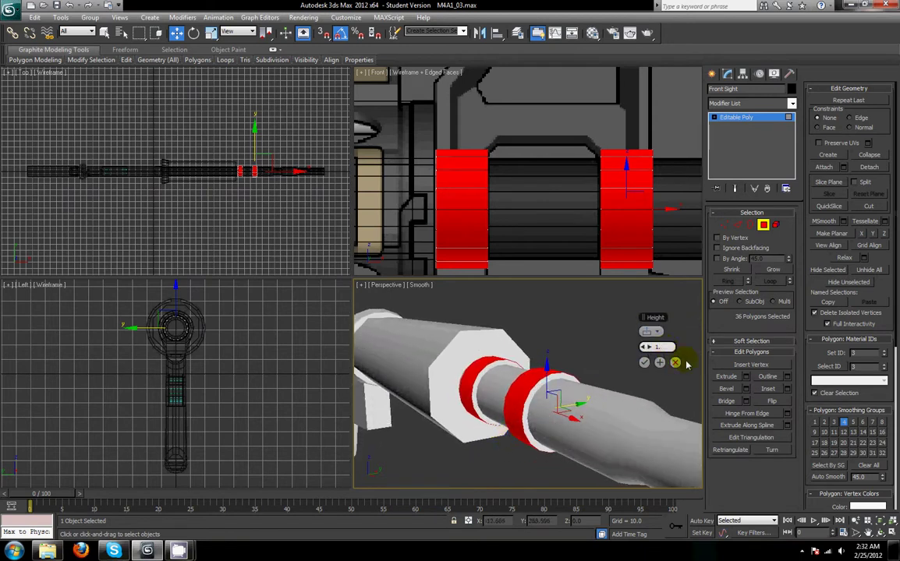
click(644, 363)
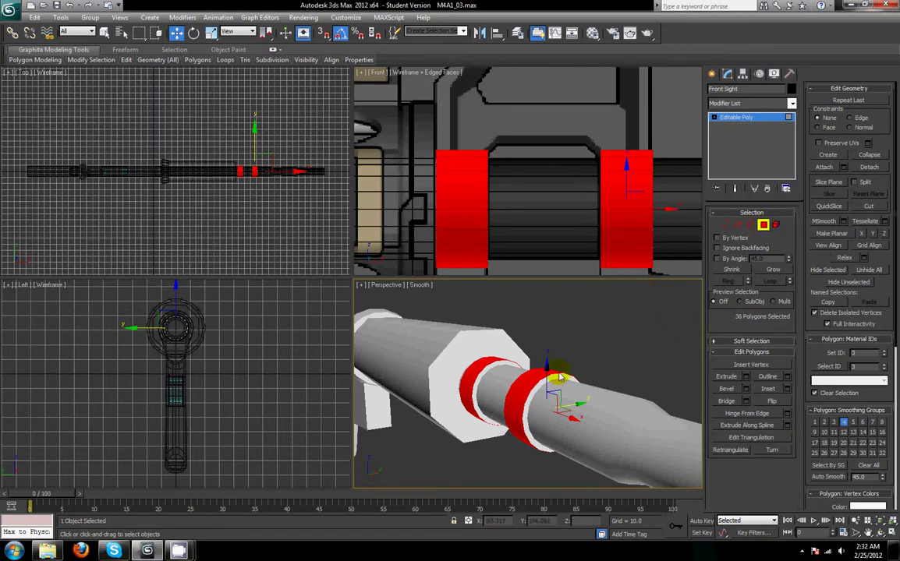
Step: Connect the lengthwise edges of both Front Sight rings with 1 segment
alt+middle_drag(548, 374, 575, 362)
scroll(593, 364, up, 3)
click(737, 225)
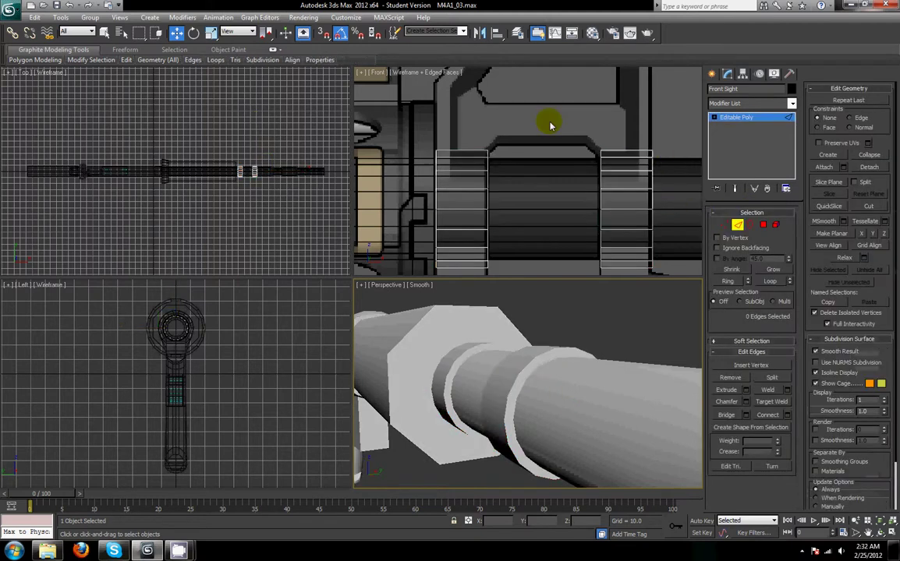
drag(461, 287, 461, 288)
ctrl+drag(619, 125, 645, 307)
click(768, 414)
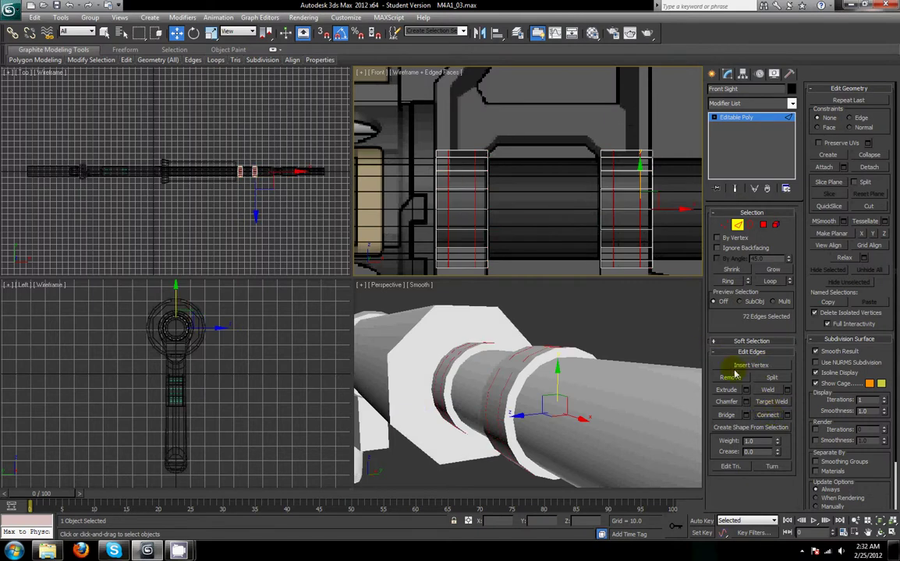
click(788, 416)
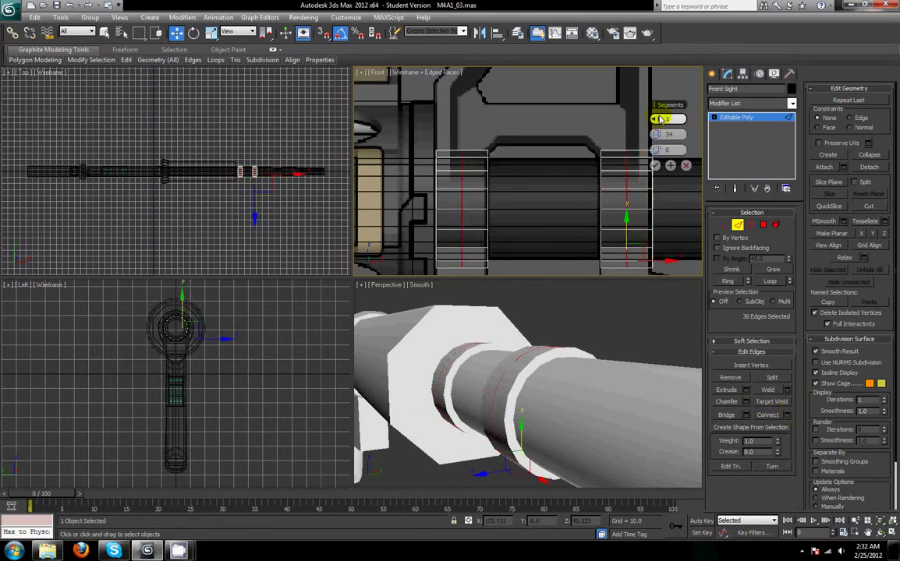
click(655, 166)
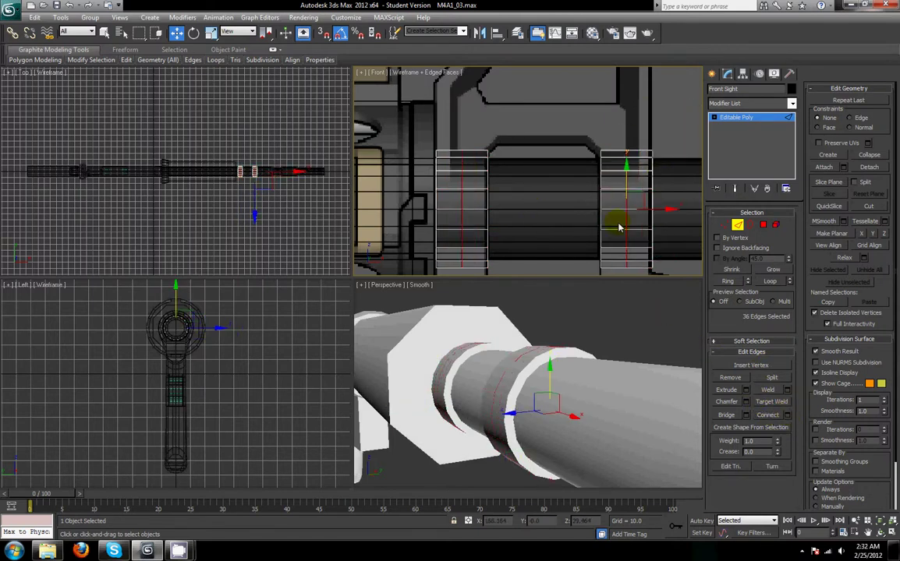
Step: Scale the new vertex loops of both rings apart along X, moving each toward its ring's outer edge
right_click(538, 218)
click(516, 191)
key(r)
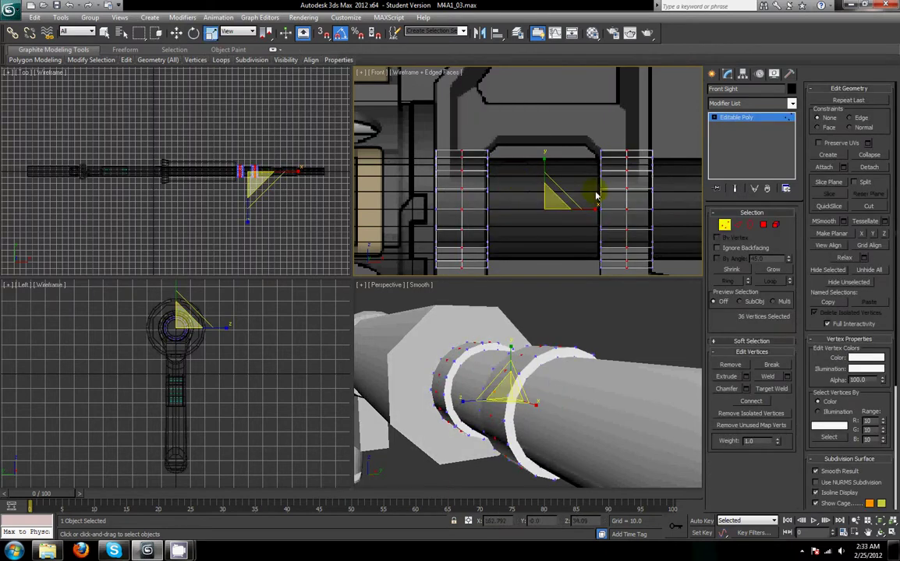
drag(592, 210, 596, 212)
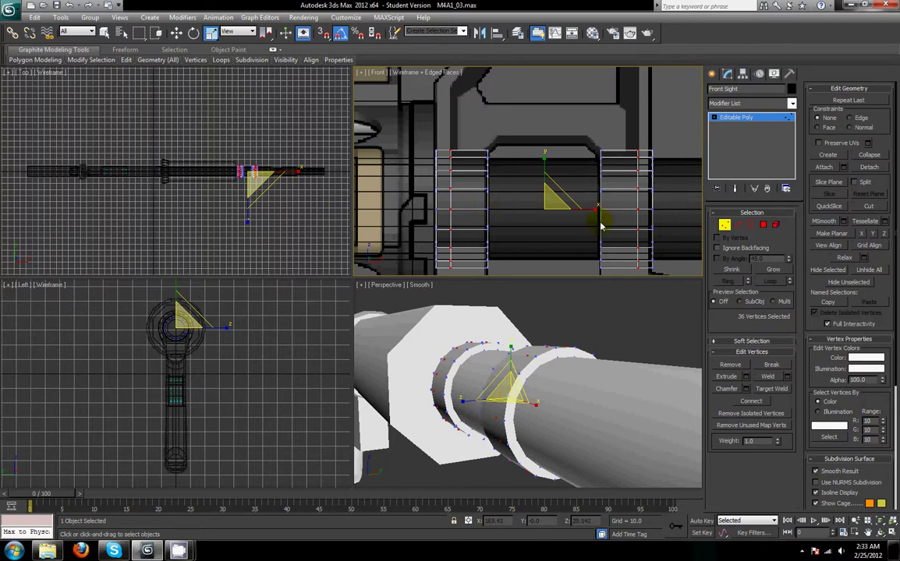
drag(591, 211, 590, 216)
click(724, 226)
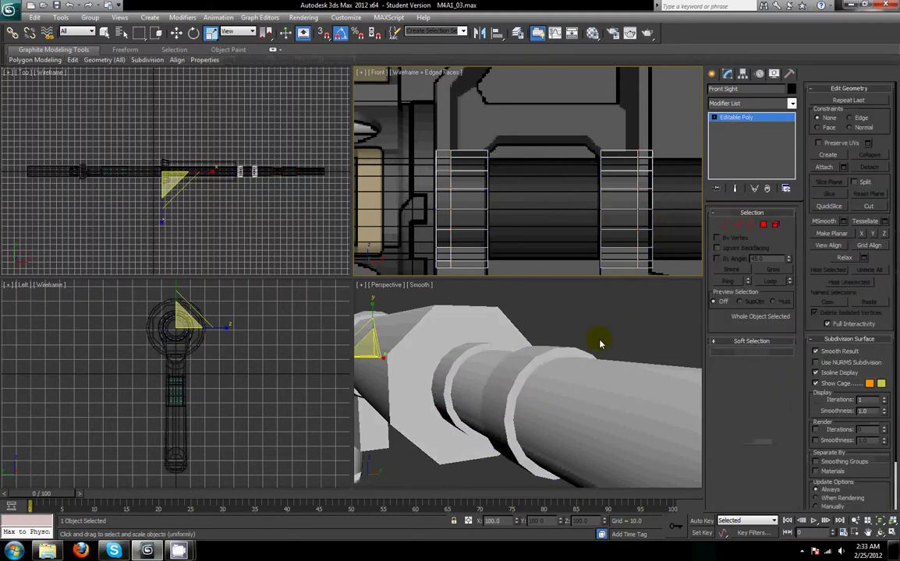
Step: Extrude the upper polygons of the narrow outer bands on both Front Sight rings by 1.25
alt+middle_drag(552, 392, 661, 324)
click(763, 225)
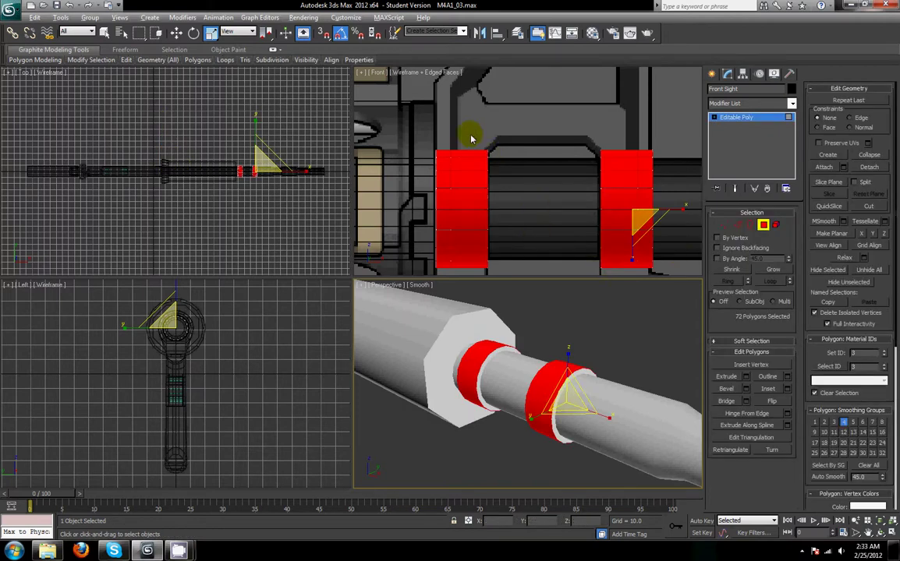
alt+drag(462, 129, 610, 366)
middle_drag(686, 274, 680, 258)
alt+drag(645, 257, 380, 164)
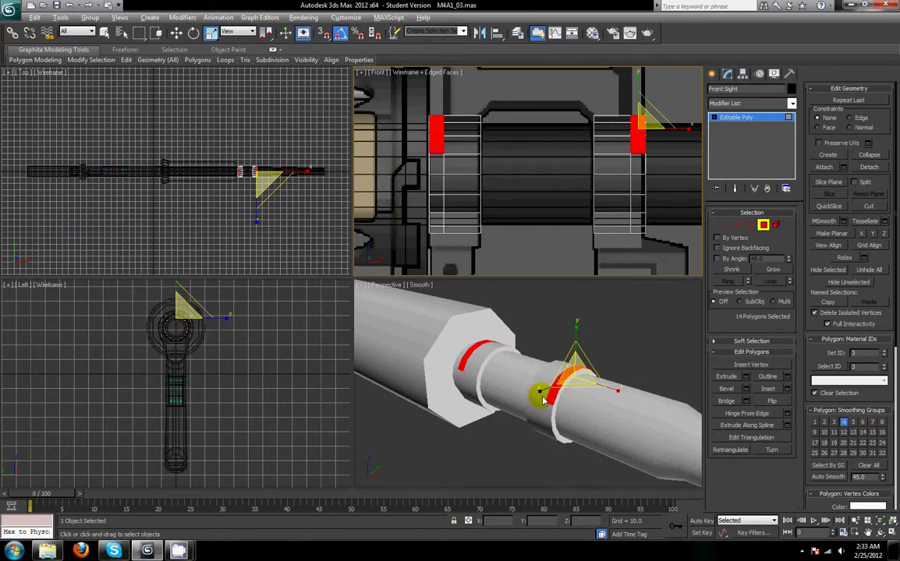
alt+middle_drag(486, 357, 504, 397)
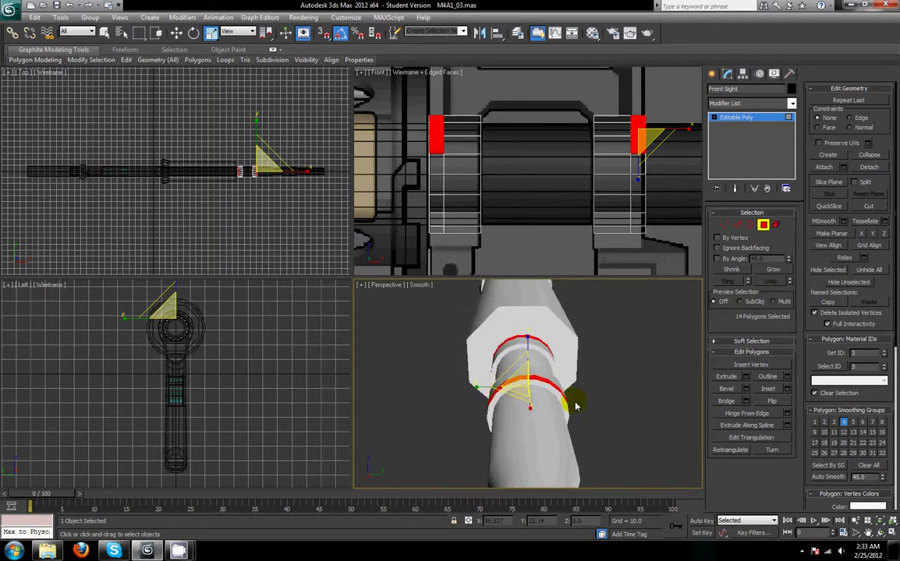
key(F4)
scroll(587, 410, up, 3)
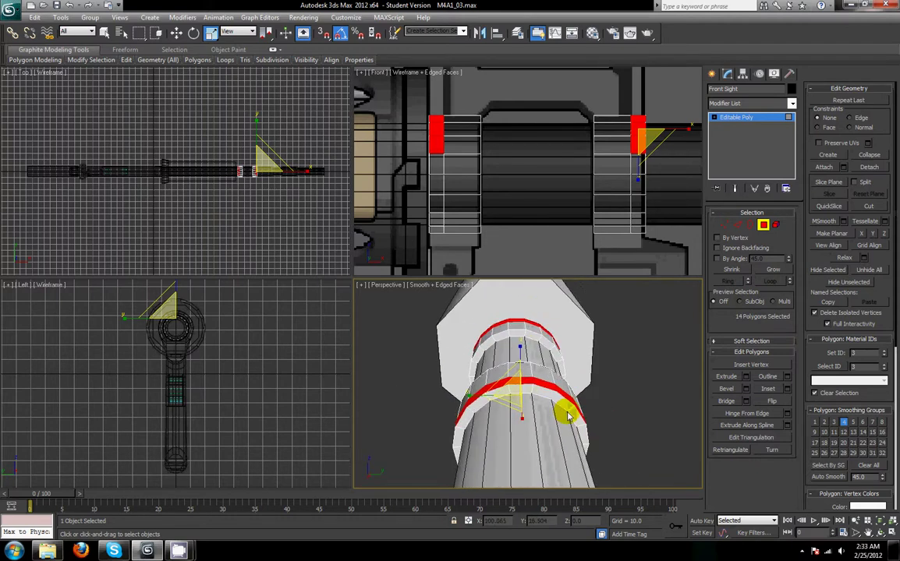
click(747, 378)
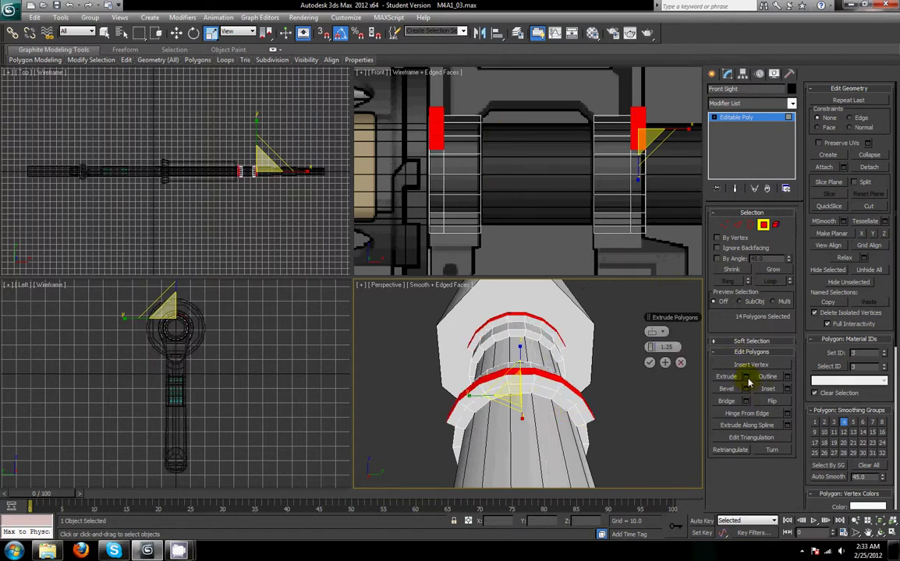
click(649, 363)
Step: Move the extruded polygons straight up to form two upright legs reaching near the top of the sight in the reference
scroll(567, 150, down, 2)
middle_drag(567, 151, 565, 168)
key(w)
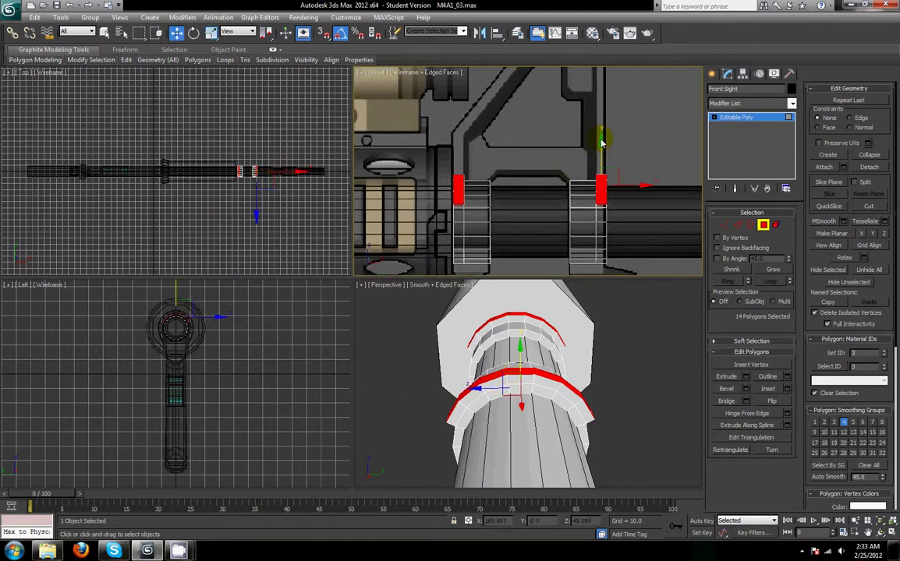
drag(601, 134, 599, 20)
middle_drag(617, 158, 608, 227)
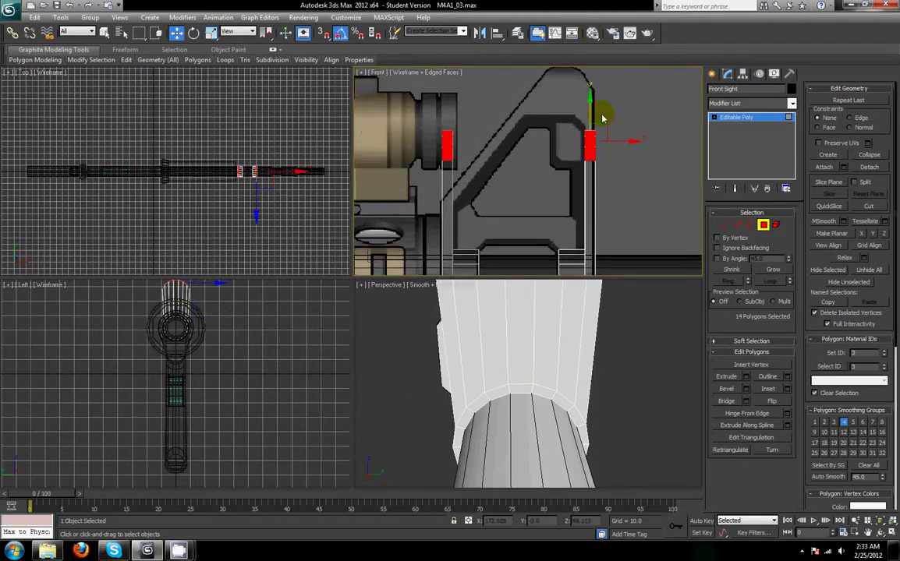
drag(593, 111, 589, 58)
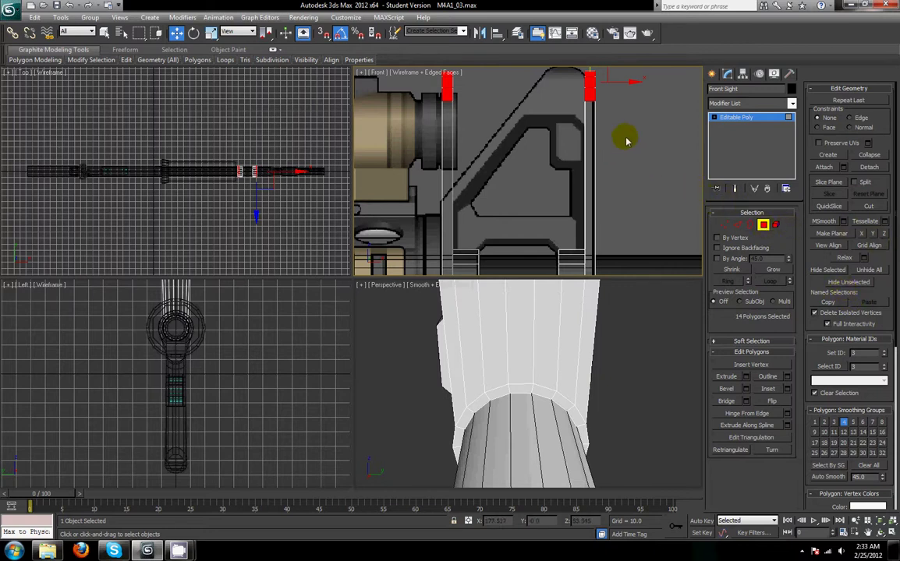
middle_drag(627, 136, 621, 199)
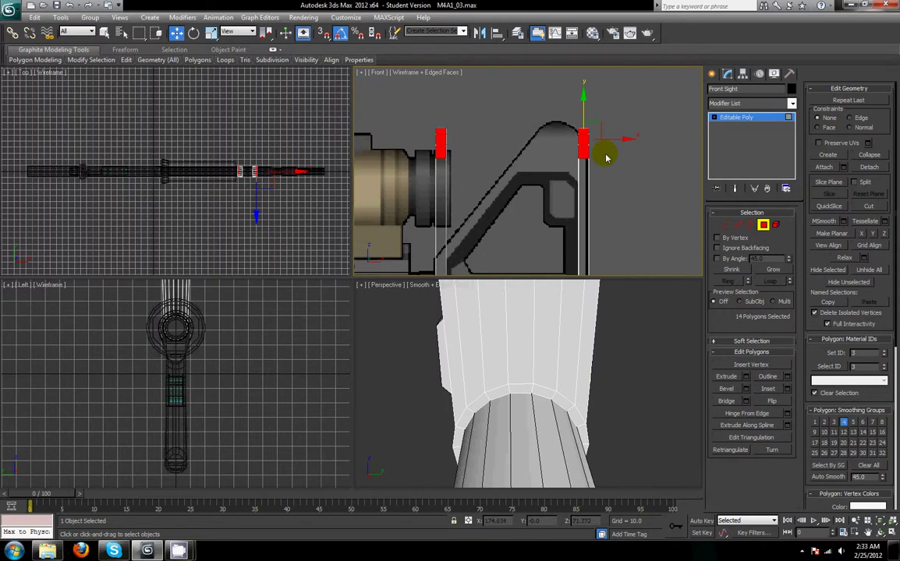
drag(582, 90, 612, 274)
key(ctrl+z)
scroll(619, 334, down, 2)
middle_drag(619, 334, 627, 431)
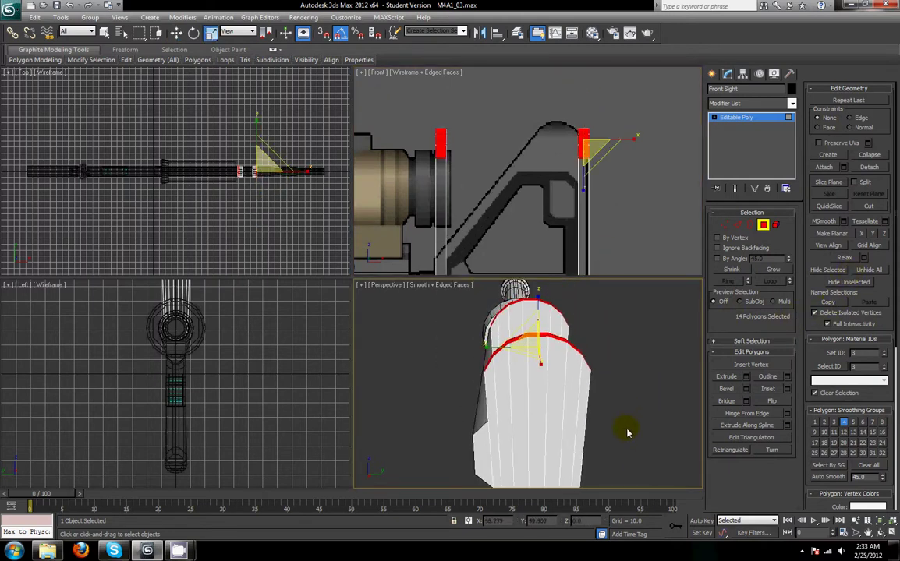
click(873, 235)
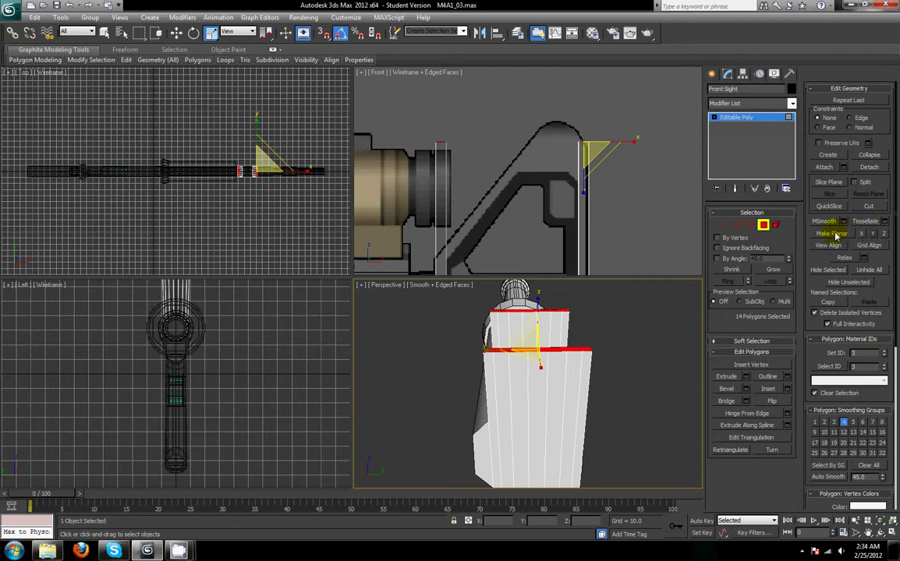
key(ctrl+z)
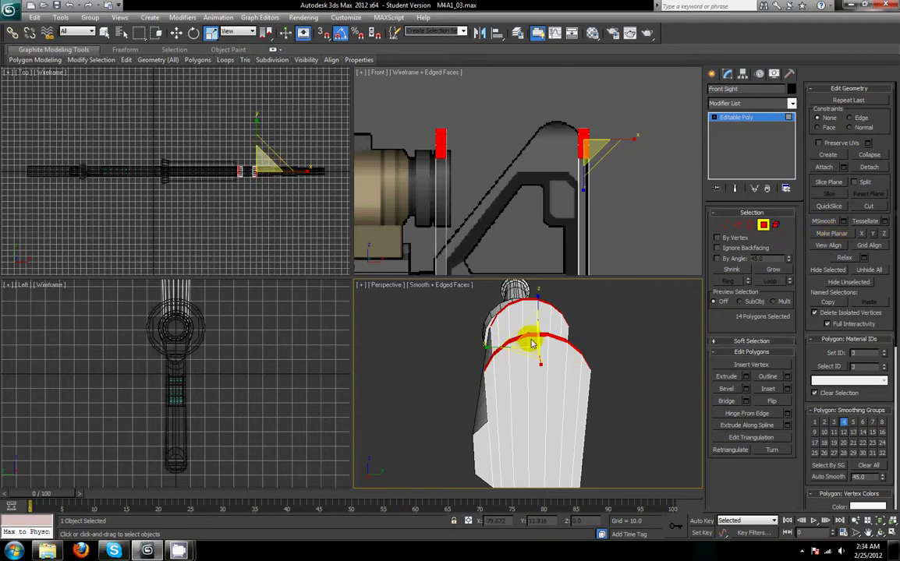
Step: Make the curved top polygons of both upright legs planar and check them from several angles
mouse_move(534, 381)
alt+middle_down()
mouse_move(579, 374)
mouse_move(518, 366)
mouse_move(546, 377)
alt+middle_up()
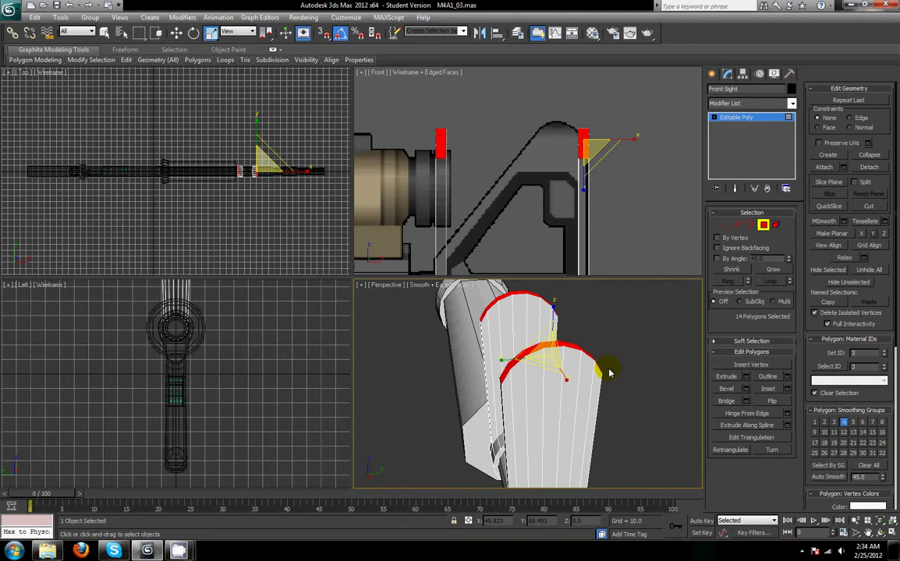
click(836, 234)
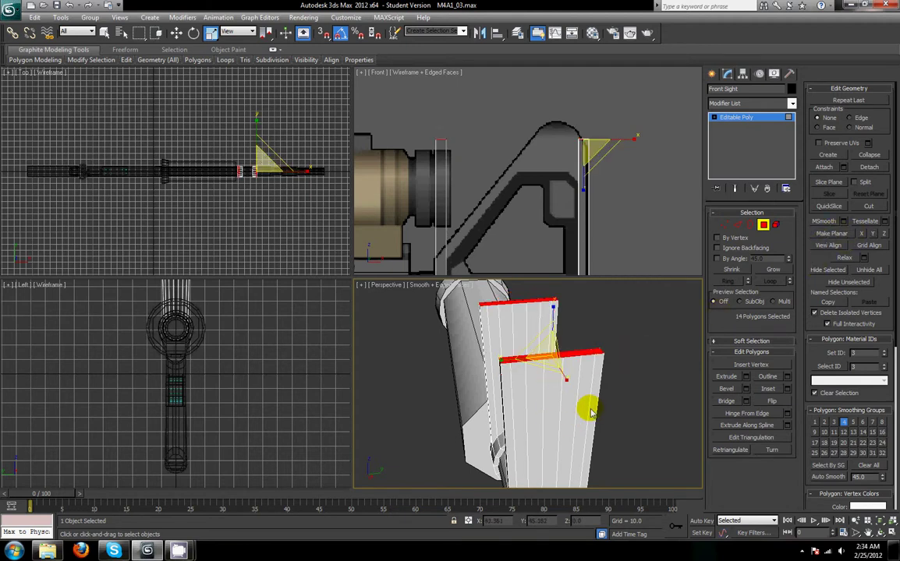
alt+middle_drag(589, 409, 529, 355)
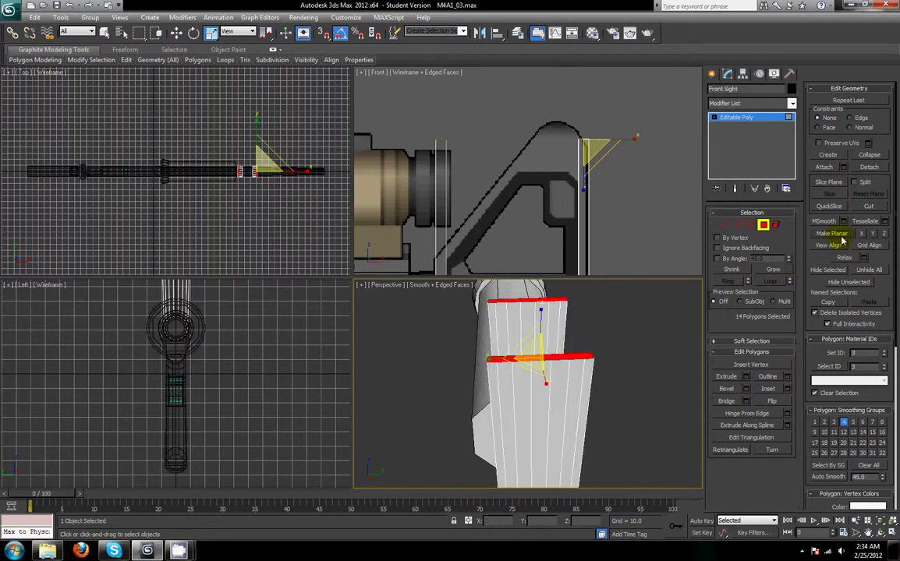
alt+middle_drag(542, 405, 546, 396)
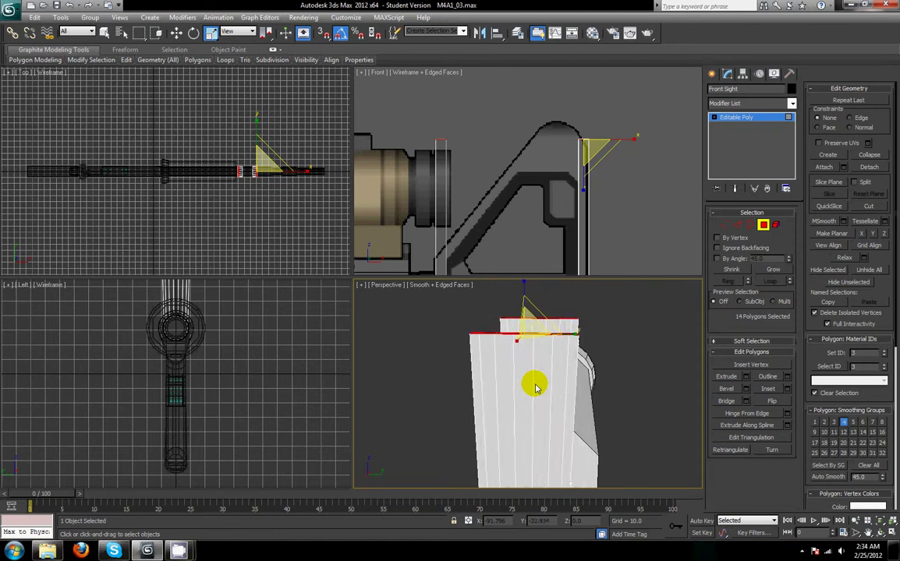
mouse_move(535, 387)
alt+middle_down()
mouse_move(542, 381)
mouse_move(530, 341)
alt+middle_up()
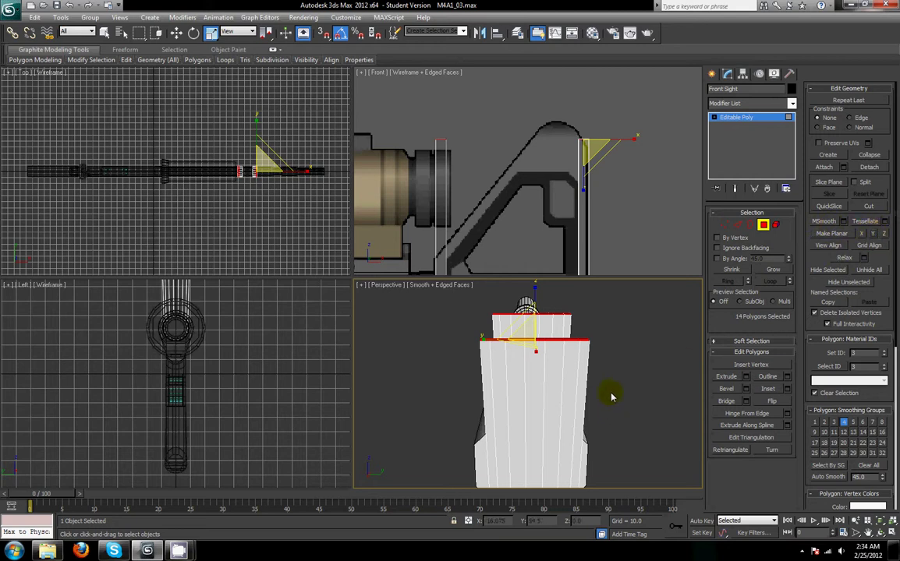
Step: Lower the flattened leg tops to where the front leg meets the curved top of the reference sight
key(w)
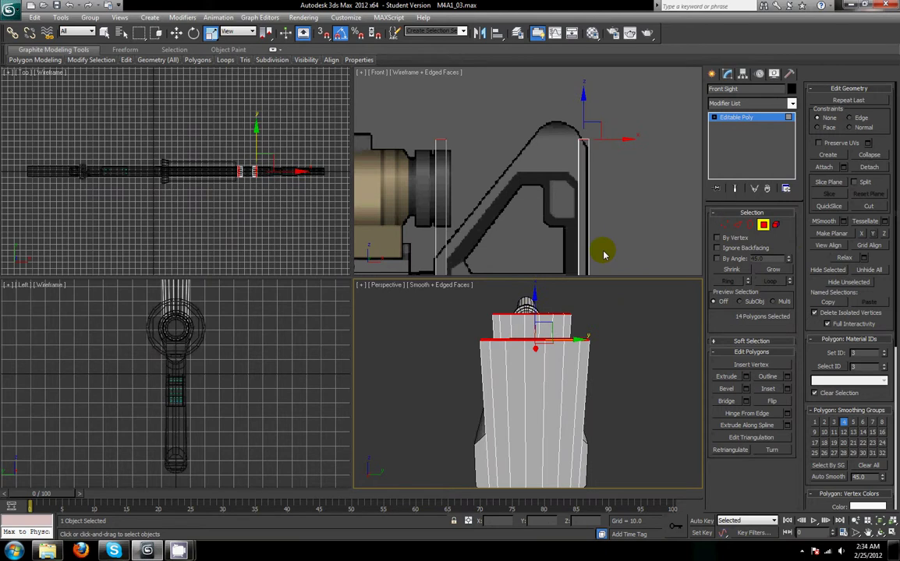
scroll(610, 214, up, 2)
middle_drag(609, 213, 602, 262)
drag(600, 143, 600, 168)
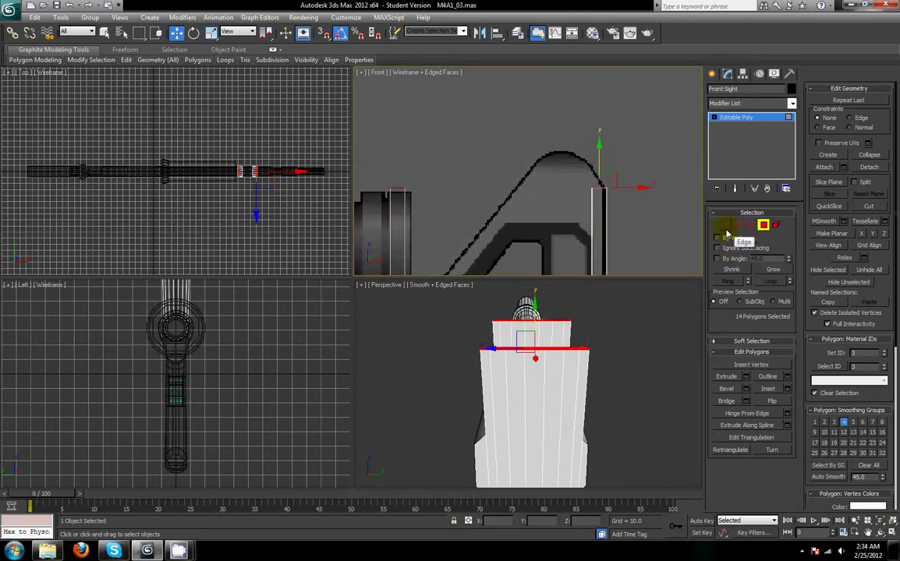
Step: Scale the leg tops narrower along Y so both legs taper evenly upward from the rings
alt+middle_drag(618, 422, 618, 432)
key(r)
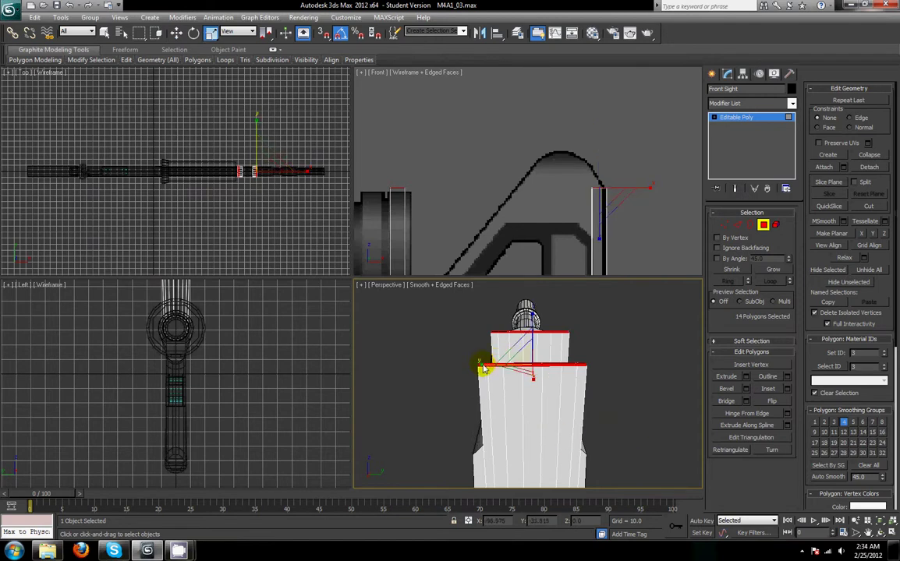
drag(483, 368, 526, 375)
middle_drag(243, 361, 249, 427)
click(490, 370)
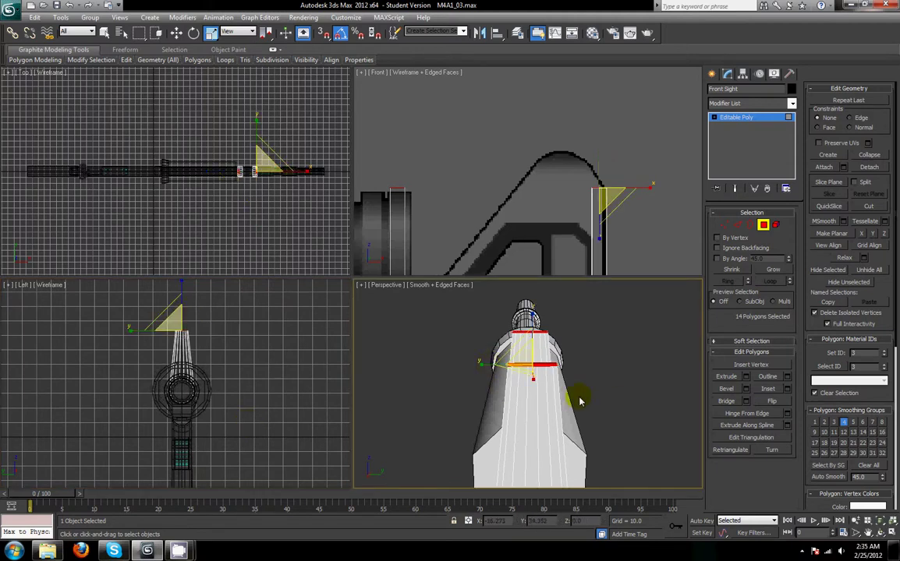
Step: Connect the vertical edges of the rear leg with a new horizontal edge loop
alt+middle_drag(579, 396, 606, 498)
click(738, 225)
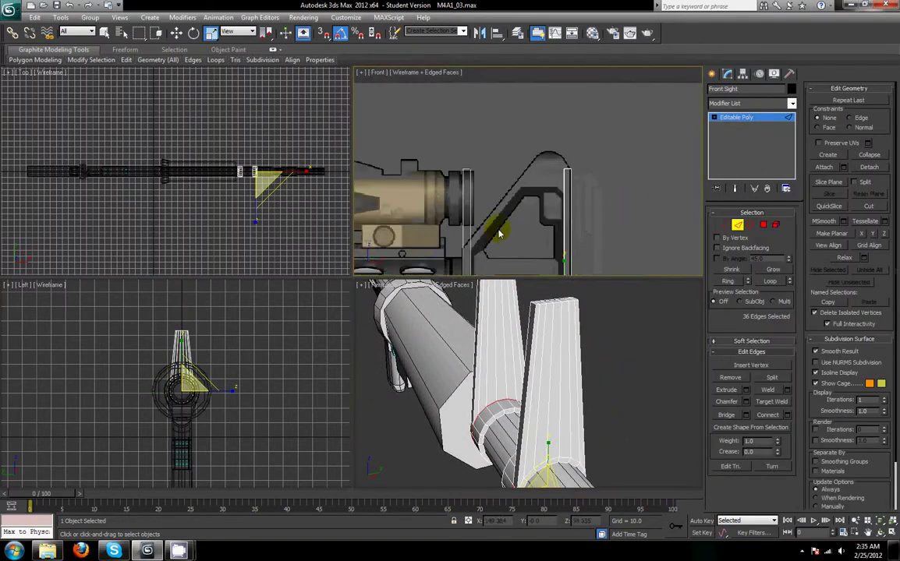
middle_drag(499, 233, 504, 223)
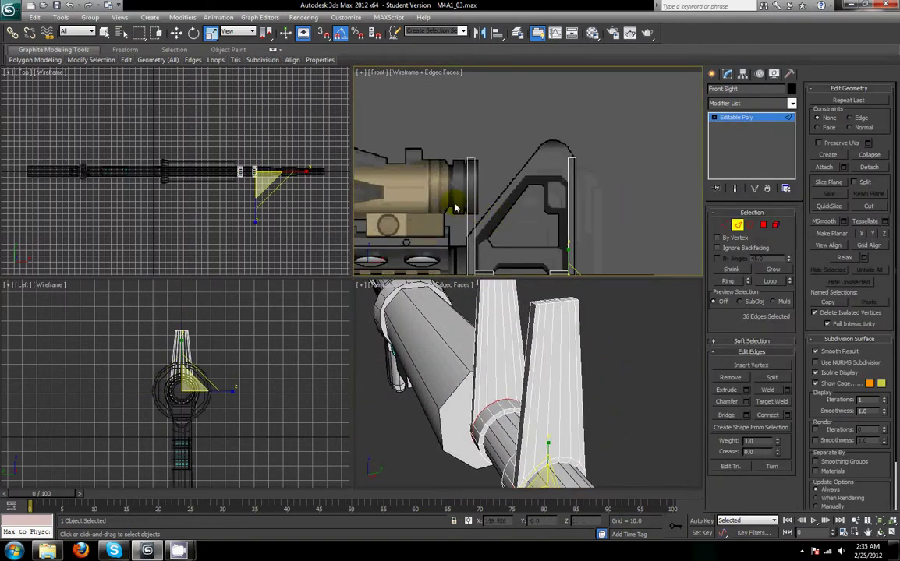
drag(453, 207, 502, 225)
click(768, 417)
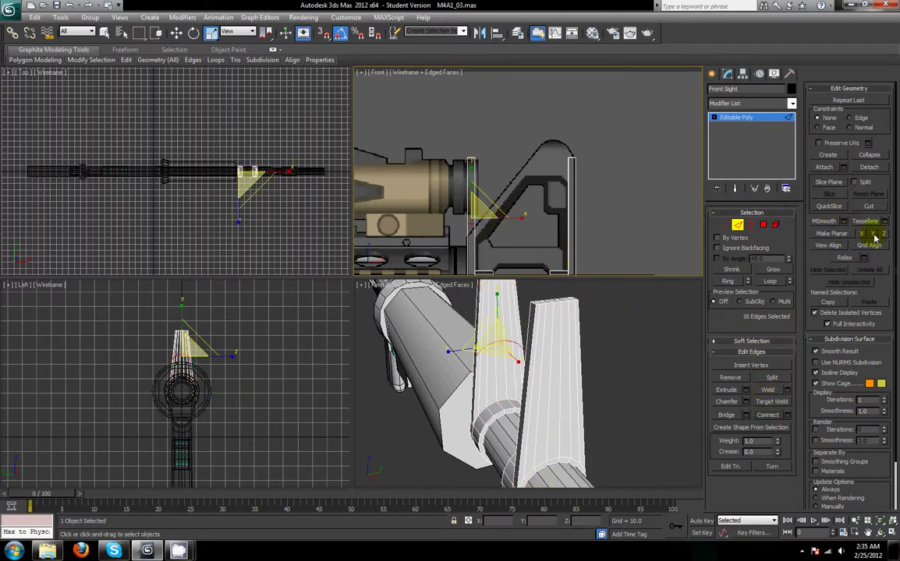
Step: Constrain movement to edges and slide the rear leg's new loop down to where the slope begins in the reference
key(w)
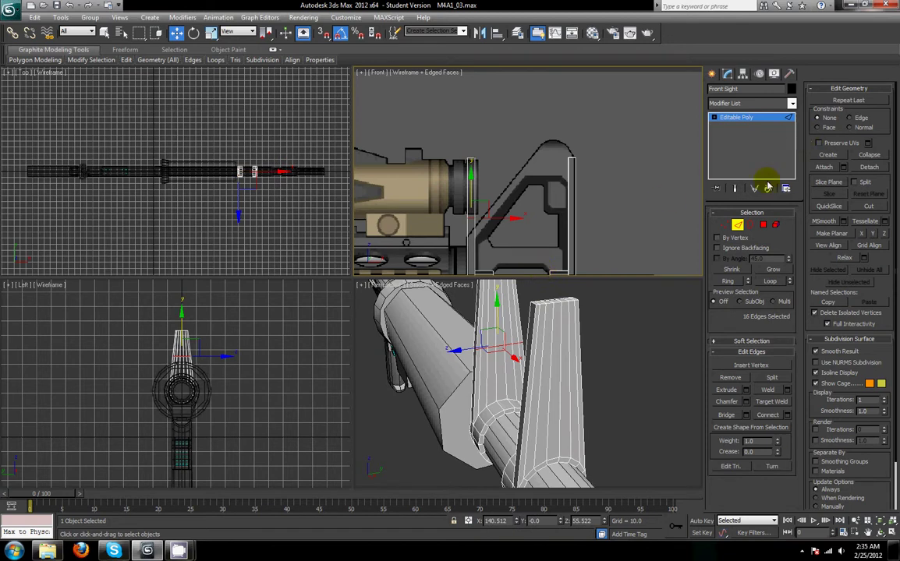
click(852, 120)
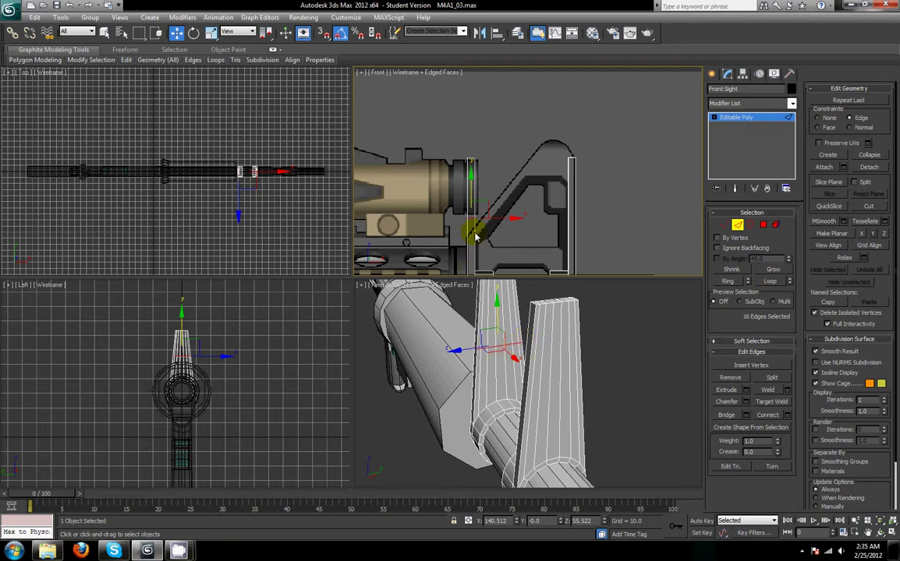
middle_drag(484, 230, 509, 196)
mouse_move(493, 155)
mouse_down()
mouse_move(493, 178)
mouse_move(578, 168)
mouse_up()
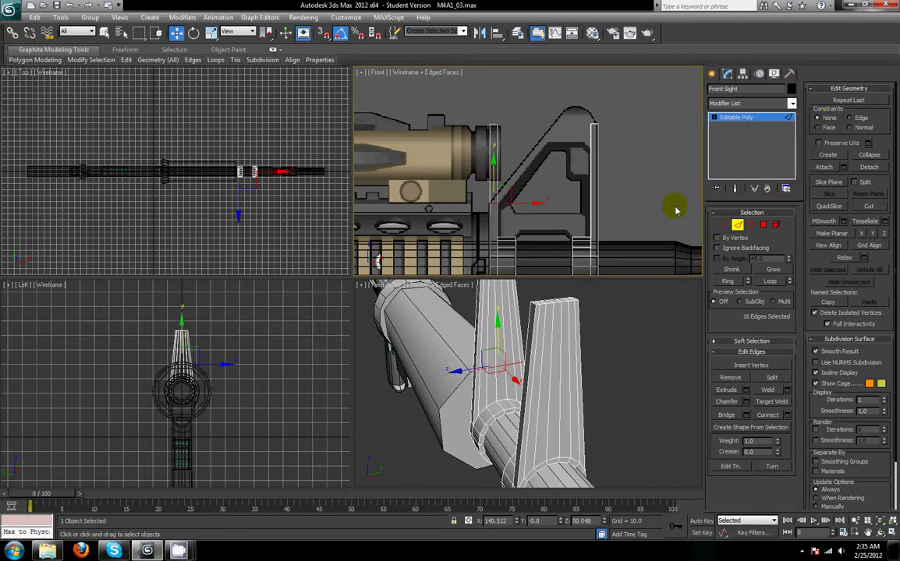
Step: Move the rear leg's top vertices forward along X so its upper section follows the sloped strut in the reference
key(1)
scroll(484, 144, up, 4)
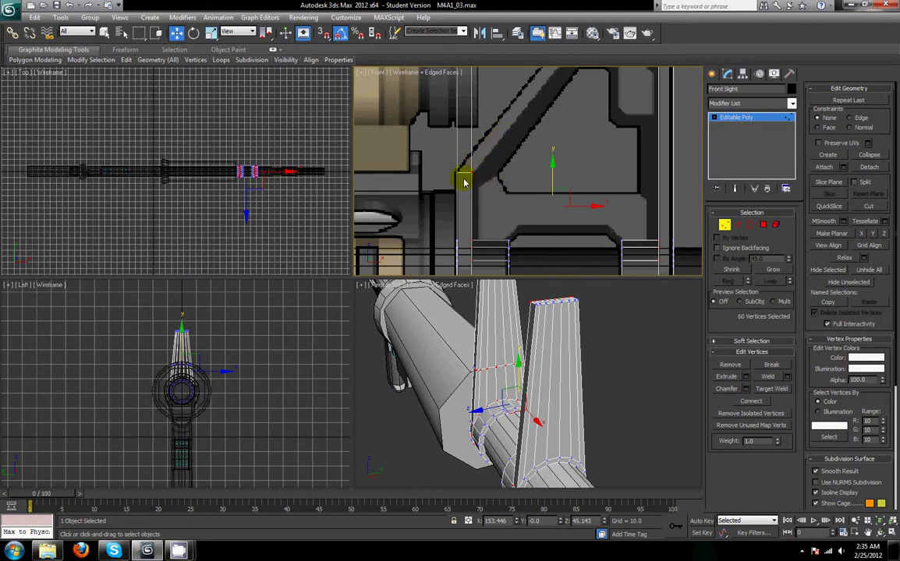
scroll(526, 122, down, 4)
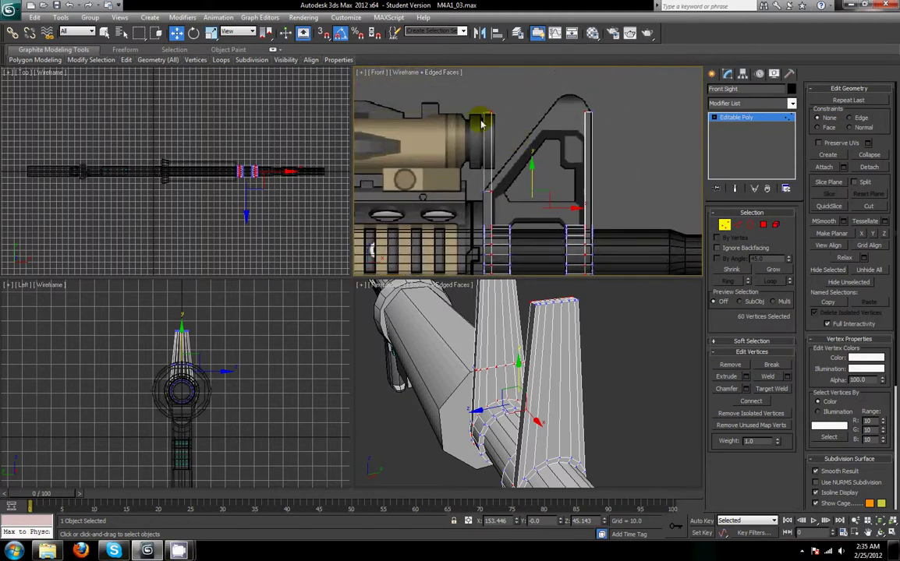
click(516, 114)
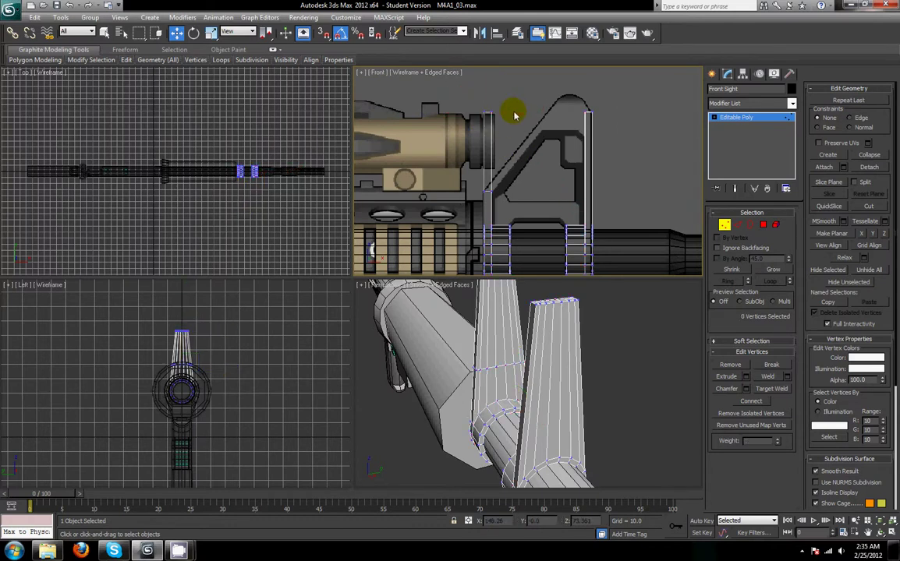
drag(512, 101, 578, 117)
middle_drag(648, 143, 628, 161)
Step: Connect the lengthwise edges of the sloped rear section and the front leg, and make the new edges planar
click(737, 225)
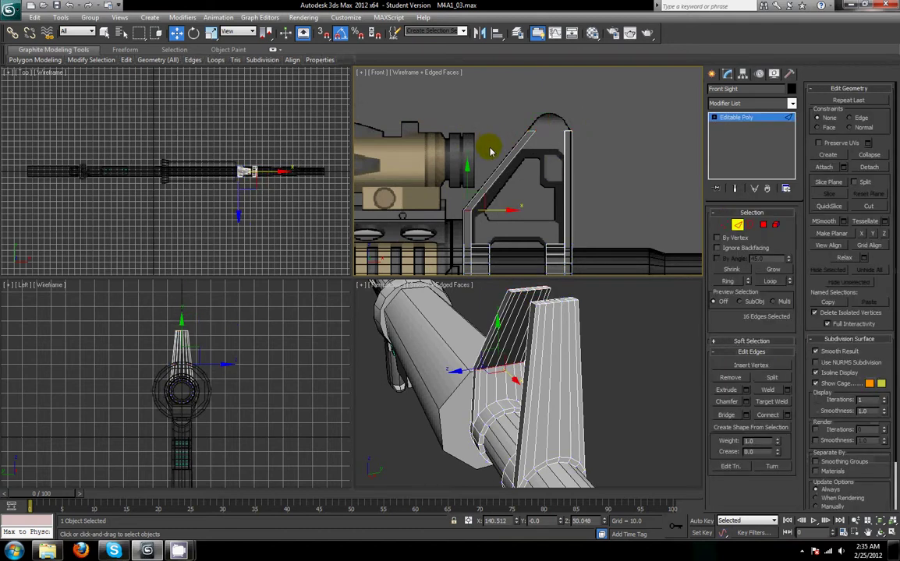
drag(490, 156, 683, 216)
click(765, 417)
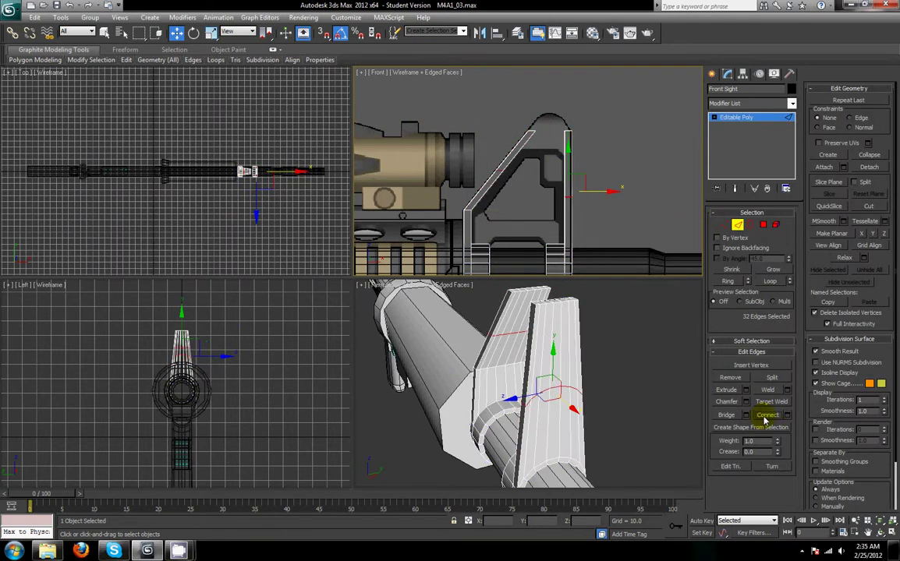
click(836, 234)
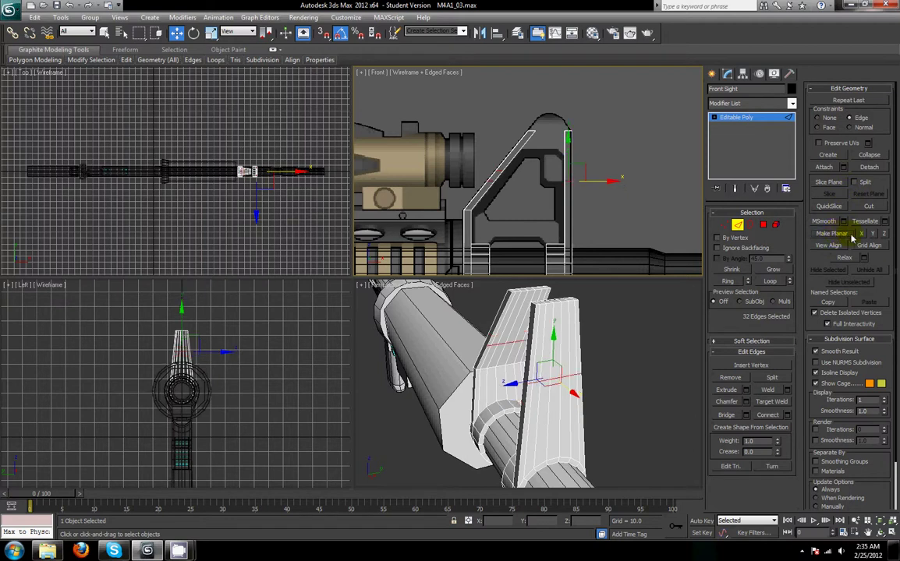
Step: Slide the new edge loops on both legs up to the upper edge of the inner frame in the reference
alt+middle_drag(638, 333, 642, 311)
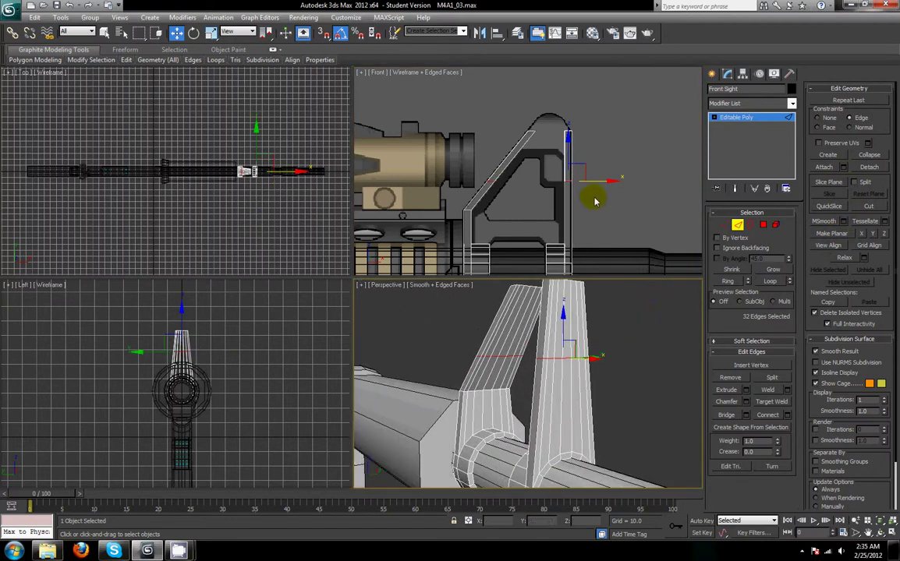
scroll(589, 224, up, 3)
drag(599, 202, 693, 156)
Step: Select the polygons that face each other at the upper ends of the rear and front legs, above the new loops
alt+middle_drag(549, 329, 538, 382)
click(498, 366)
click(763, 226)
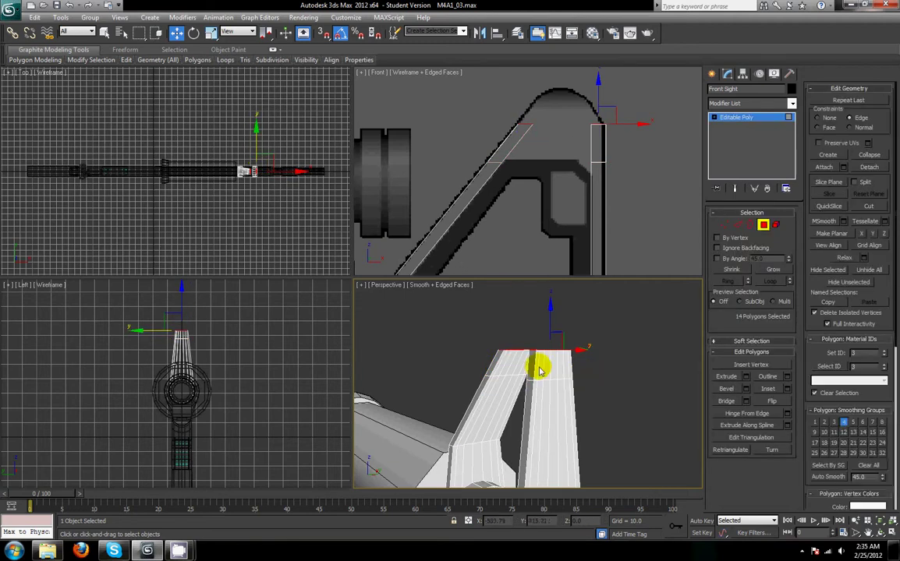
drag(489, 137, 608, 161)
alt+drag(497, 94, 523, 143)
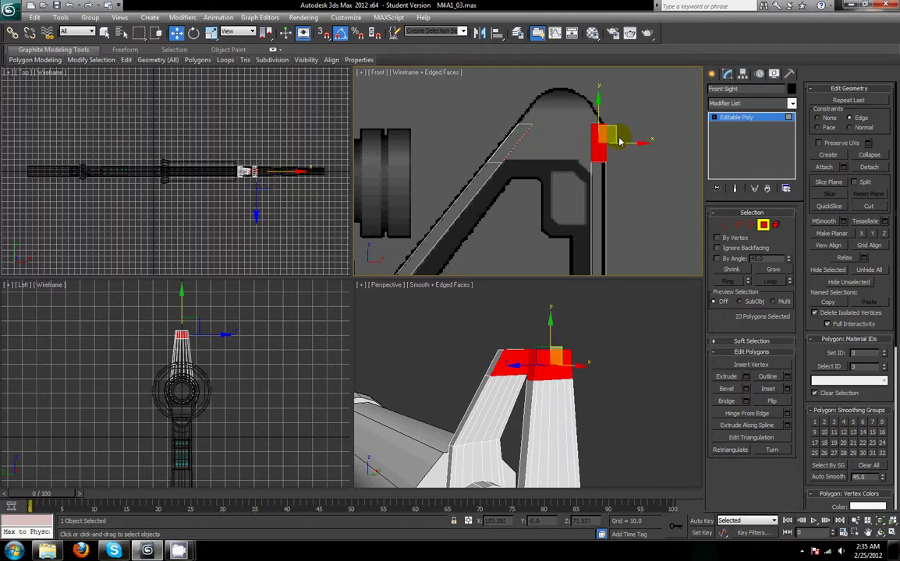
alt+drag(606, 154, 602, 153)
alt+middle_drag(602, 452, 628, 454)
scroll(630, 459, up, 4)
click(761, 390)
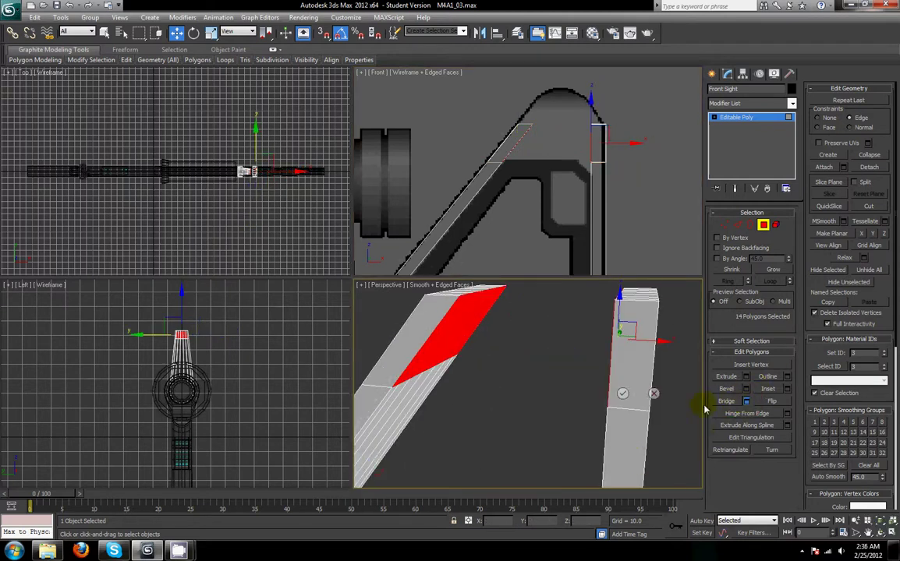
click(745, 401)
alt+middle_drag(683, 411, 474, 398)
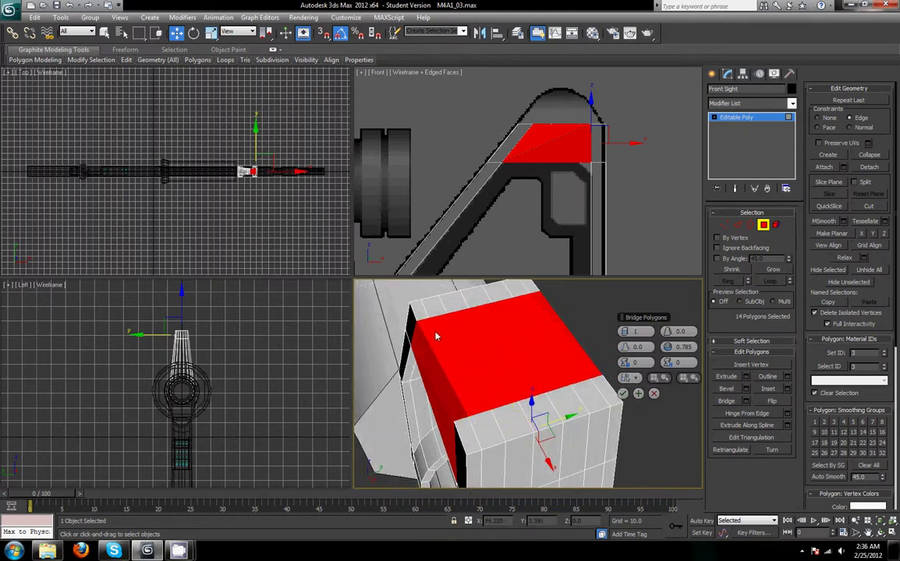
click(653, 394)
Step: Delete the selected facing polygons and select the open borders left on both legs
alt+middle_drag(642, 408, 700, 383)
click(700, 382)
click(747, 225)
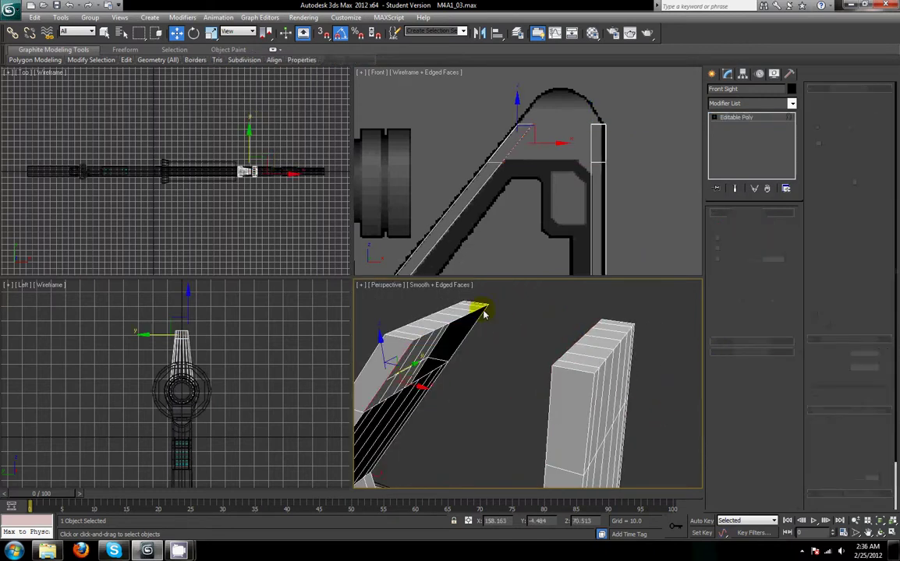
ctrl+click(577, 353)
alt+middle_drag(577, 396, 548, 412)
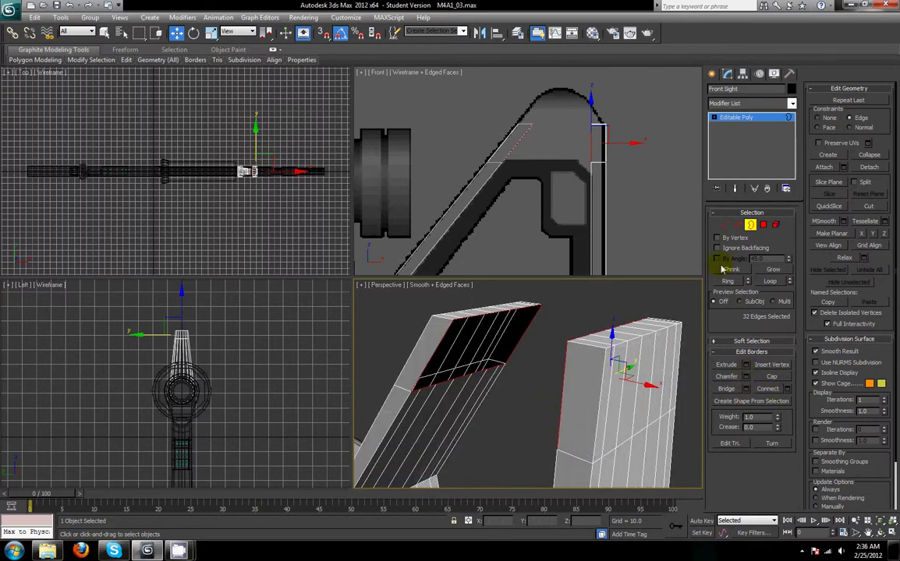
Step: Reduce the selection to the upper crosswise border edges and bridge them across the gap between the legs
click(738, 225)
drag(489, 141, 599, 176)
alt+middle_drag(530, 343, 492, 316)
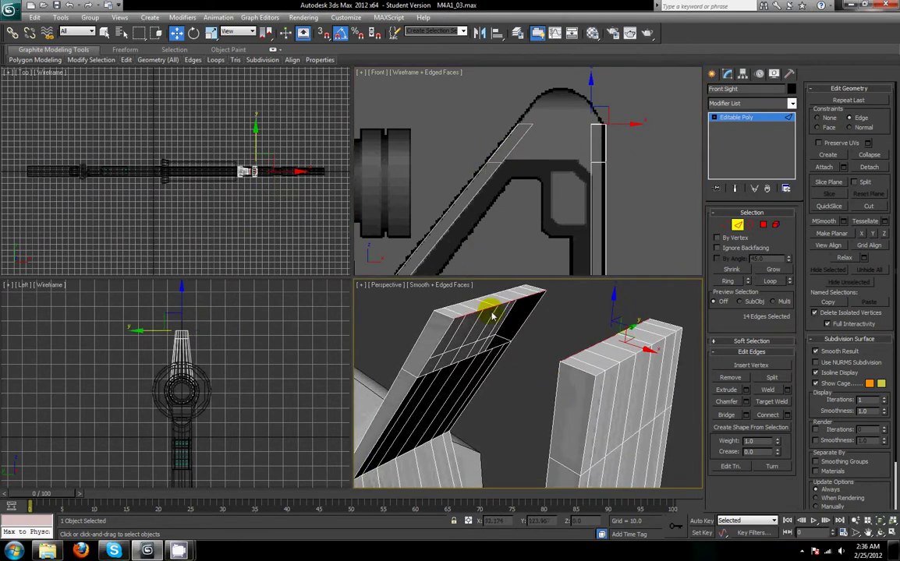
click(719, 415)
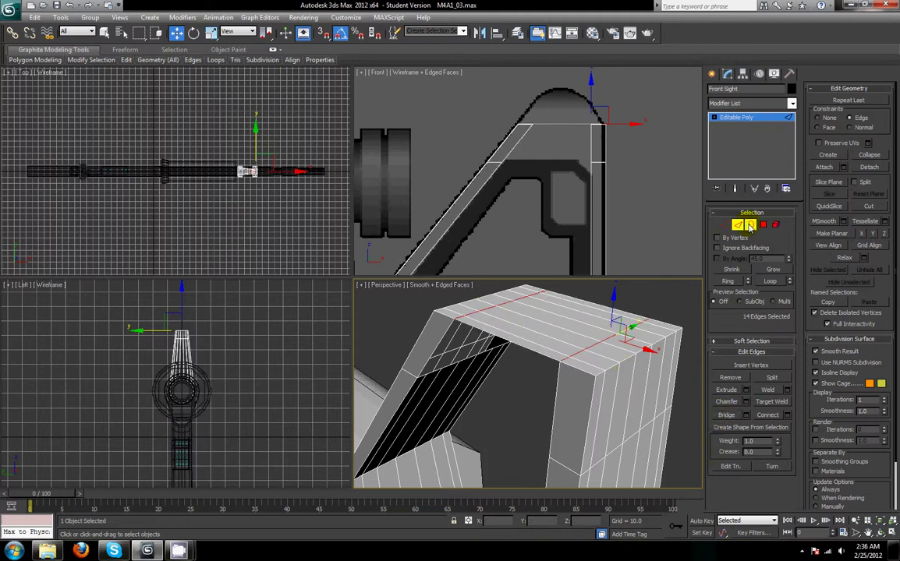
Step: Select the remaining opening's lower crosswise edges and bridge them to form the underside of the upper block
click(749, 226)
click(517, 359)
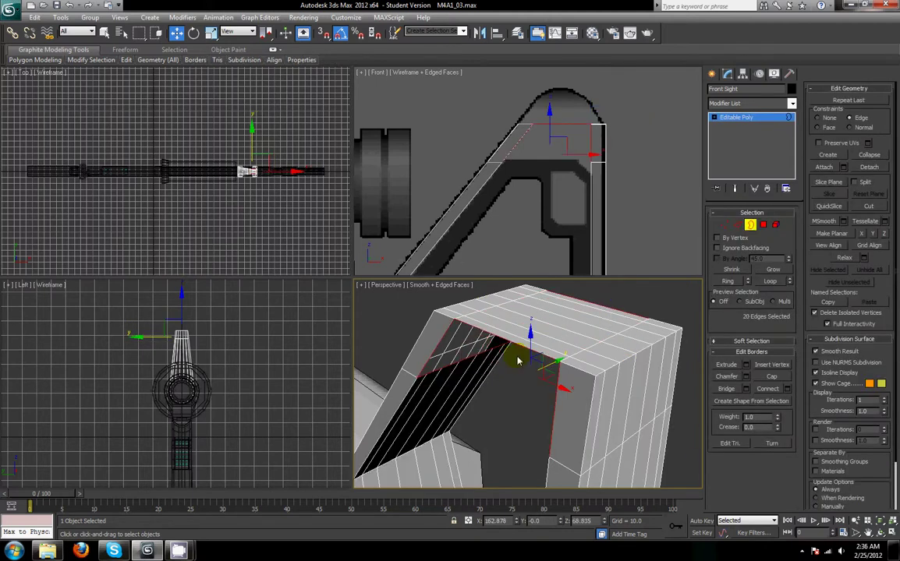
click(738, 227)
drag(524, 116, 659, 161)
mouse_move(564, 362)
alt+middle_down()
mouse_move(614, 353)
mouse_move(566, 343)
alt+middle_up()
click(726, 415)
Step: Cap the open side borders of the block between the two legs
key(3)
click(615, 338)
alt+middle_drag(646, 370, 613, 388)
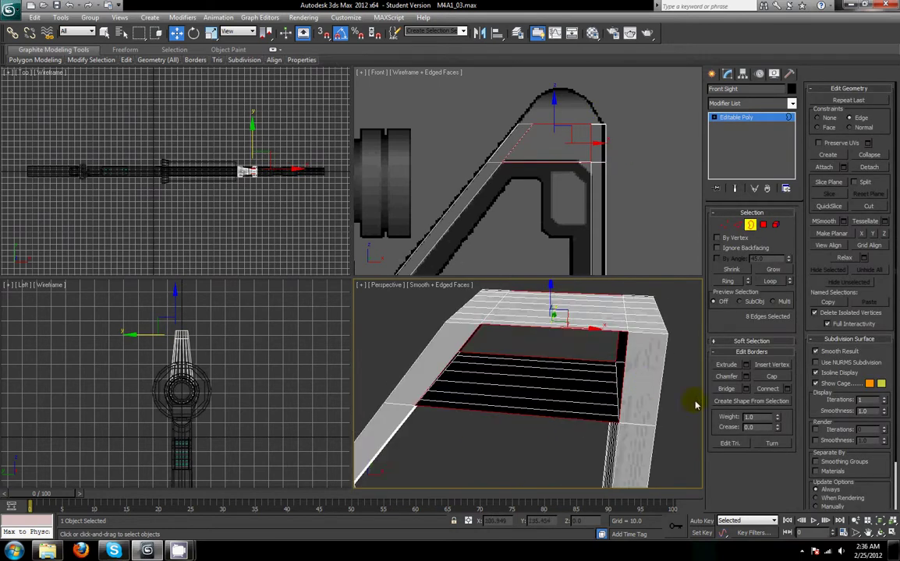
click(769, 377)
Step: Hide all other objects so that only the front sight remains in view
click(738, 225)
alt+middle_drag(633, 355, 519, 378)
click(523, 390)
alt+middle_drag(608, 429, 638, 430)
key(alt+w)
scroll(486, 395, down, 8)
middle_drag(486, 394, 537, 351)
right_click(535, 344)
click(558, 305)
Step: Ring-select the crosswise edges along the middle of the legs and clamp rings, and connect them with a centre edge loop
alt+middle_drag(482, 371, 548, 372)
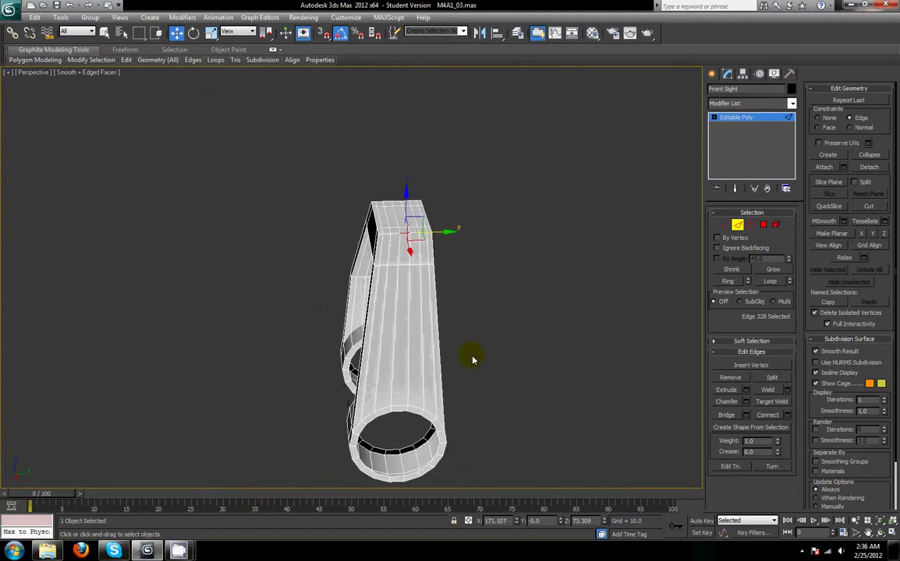
click(732, 284)
alt+middle_drag(499, 390, 482, 422)
ctrl+click(507, 376)
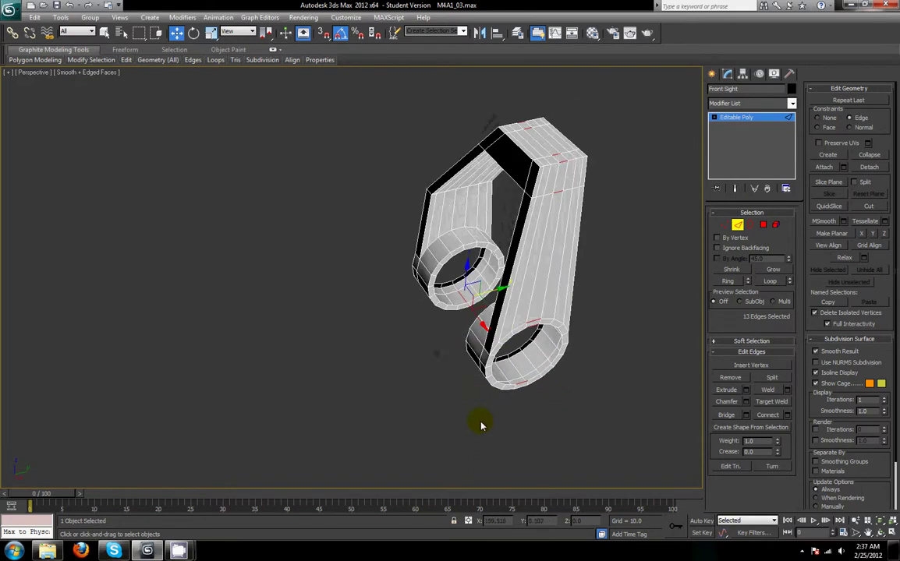
ctrl+click(468, 248)
click(728, 281)
alt+middle_drag(576, 416, 568, 446)
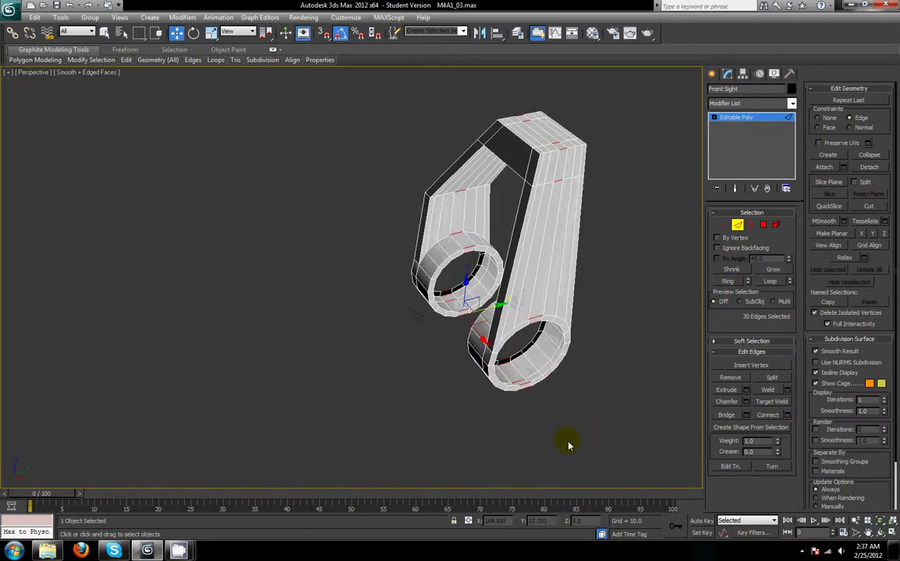
click(764, 418)
alt+middle_drag(660, 390, 595, 385)
Step: Delete the vertices on the positive Y side of the centre loop, leaving only half of the front sight
key(alt+w)
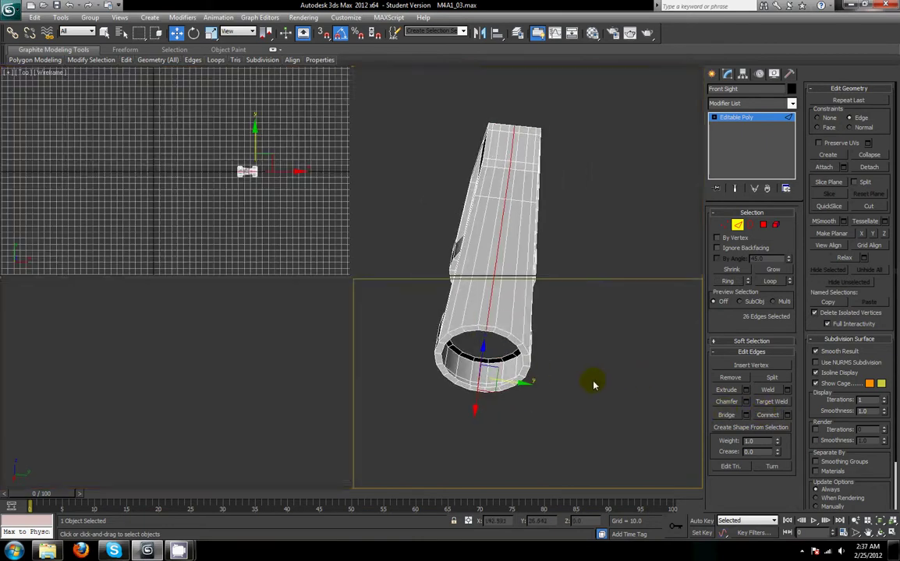
scroll(291, 171, up, 5)
middle_drag(297, 149, 101, 172)
scroll(100, 172, up, 1)
click(727, 227)
middle_drag(372, 193, 320, 149)
middle_drag(198, 188, 148, 127)
drag(258, 172, 45, 109)
key(Delete)
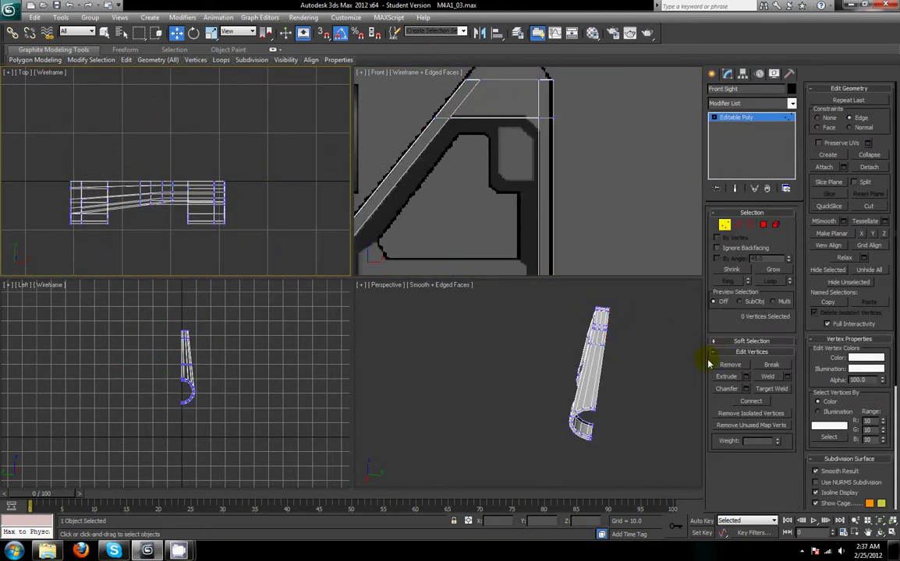
Step: Add a Symmetry modifier to the half model and return to its Editable Poly level
alt+middle_drag(691, 369, 616, 379)
click(730, 223)
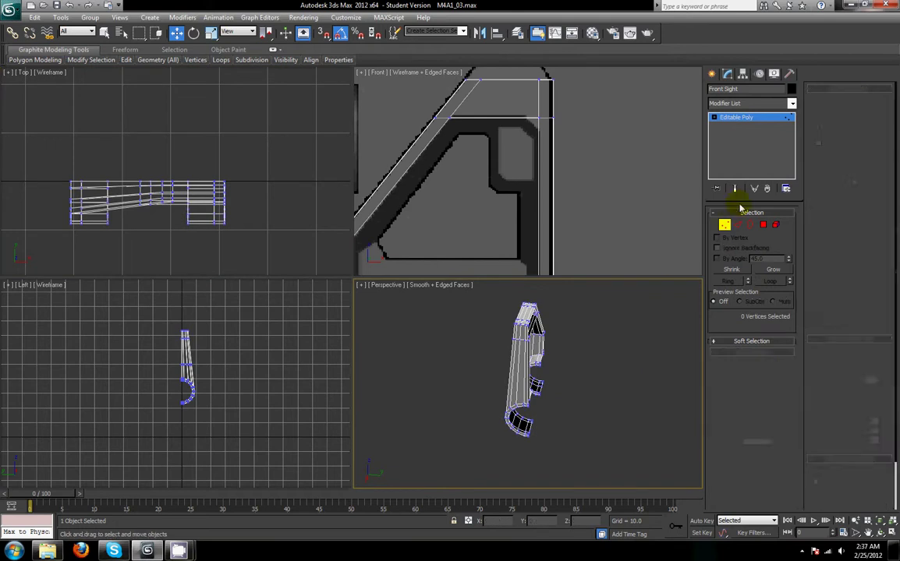
click(791, 105)
scroll(752, 367, down, 10)
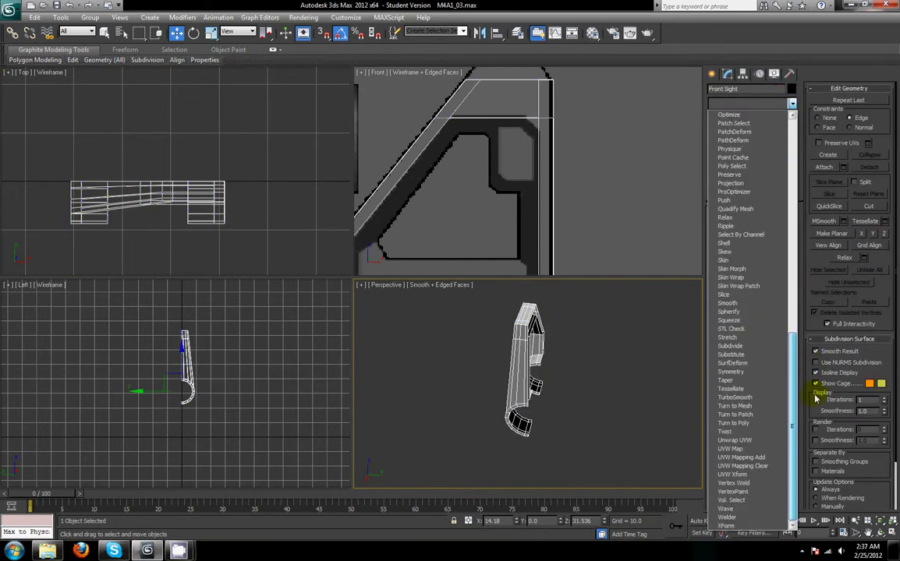
click(759, 373)
click(576, 409)
alt+middle_drag(575, 408, 388, 364)
scroll(570, 400, up, 3)
scroll(577, 410, up, 4)
key(alt+w)
click(275, 305)
click(733, 127)
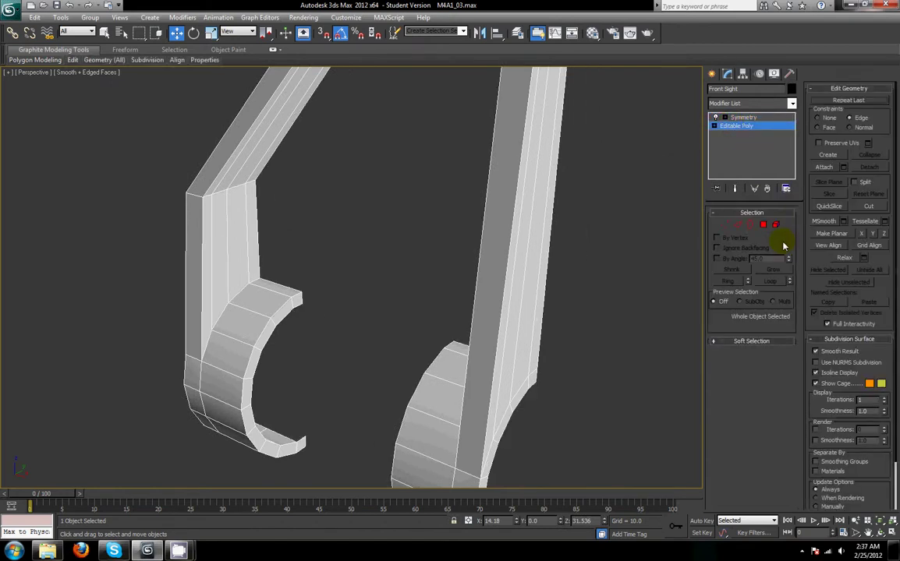
Step: Compare the Y position of the rear leg's vertex at the clamp ring with the vertex above it at the bend
click(762, 225)
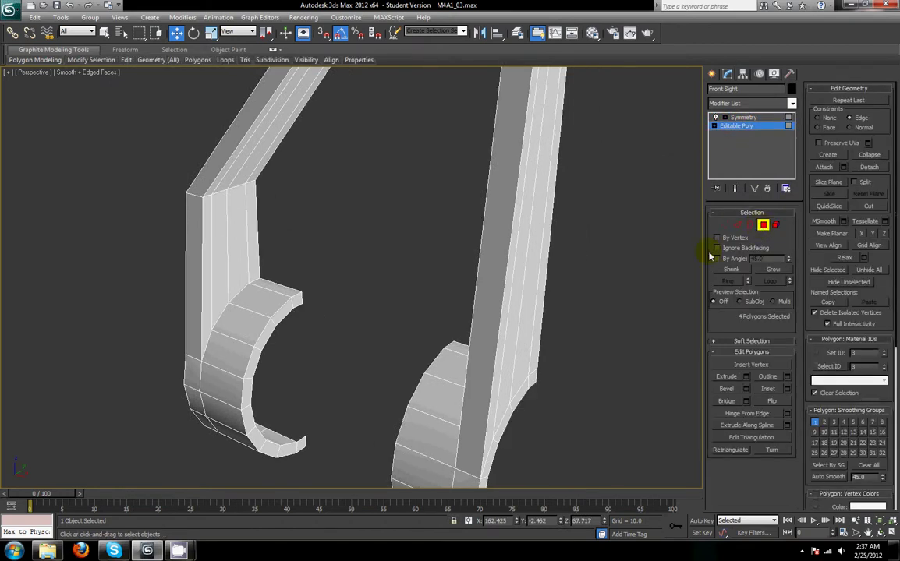
alt+middle_drag(320, 328, 656, 251)
click(724, 224)
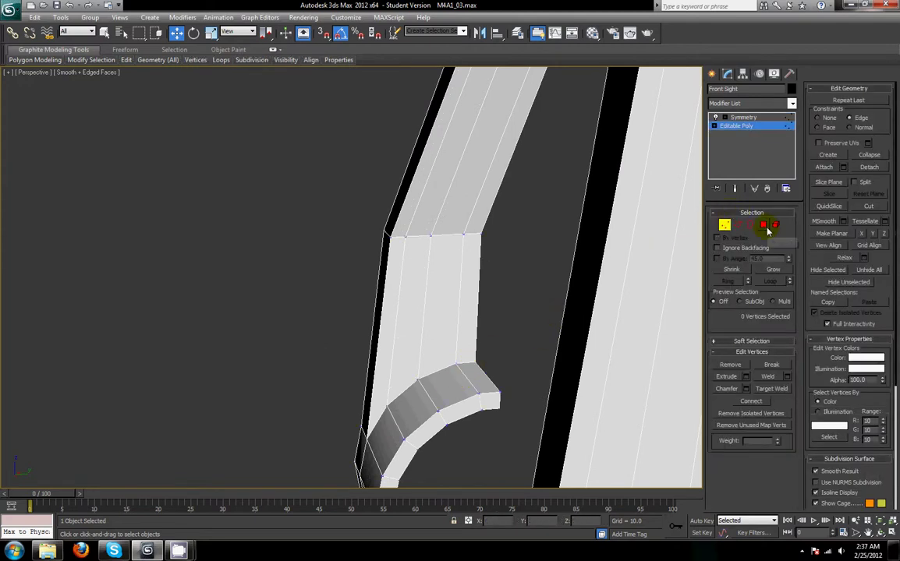
click(420, 375)
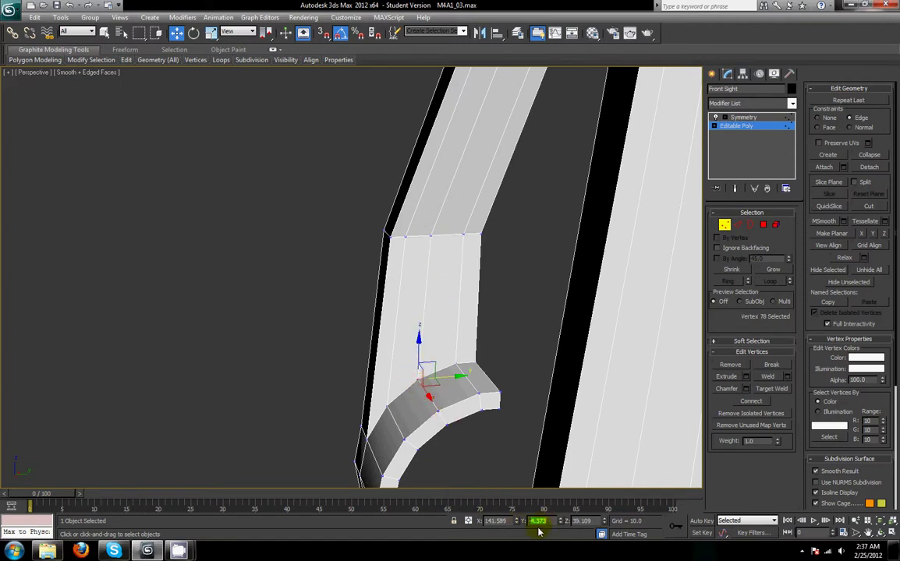
click(431, 237)
scroll(489, 324, down, 3)
alt+middle_drag(488, 322, 677, 244)
Step: Select the vertical edges of both legs above the clamp rings and connect them with new edge loops
click(739, 226)
key(alt+w)
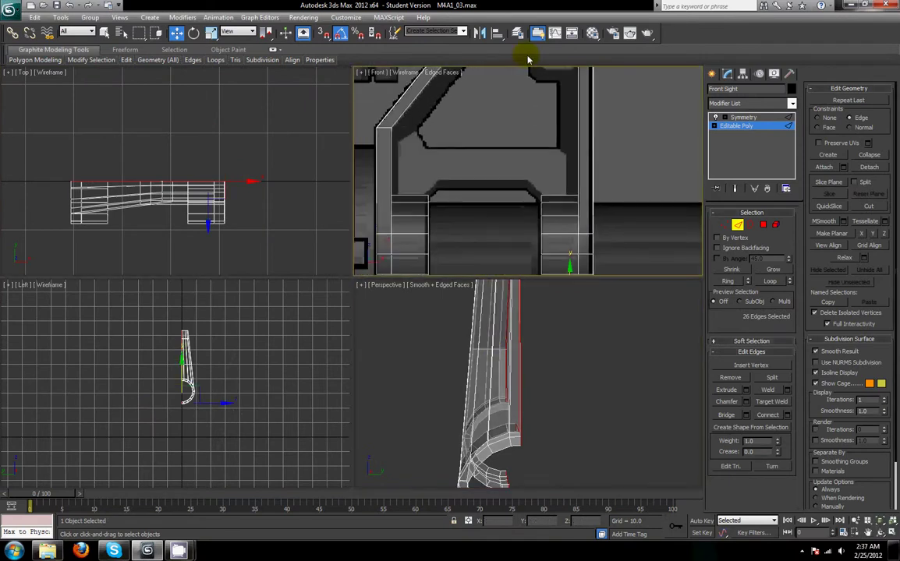
drag(369, 161, 445, 180)
ctrl+double_click(589, 162)
click(768, 415)
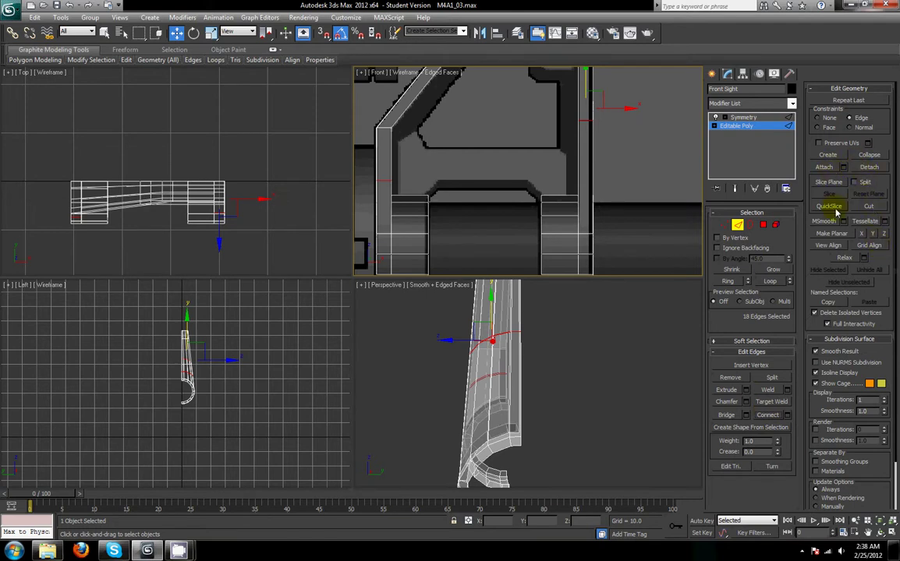
Step: Try to flatten the new edge loops with Make Planar, and undo it
click(832, 234)
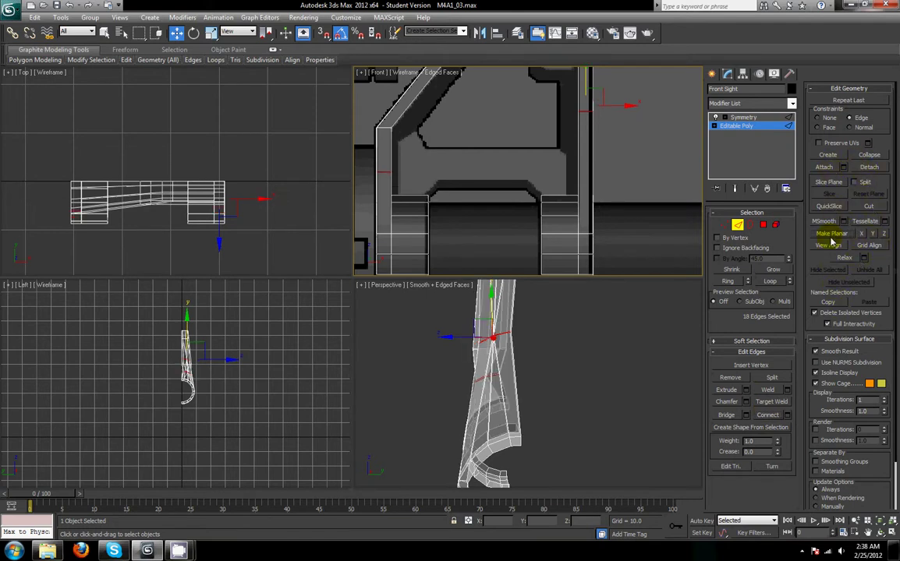
click(834, 235)
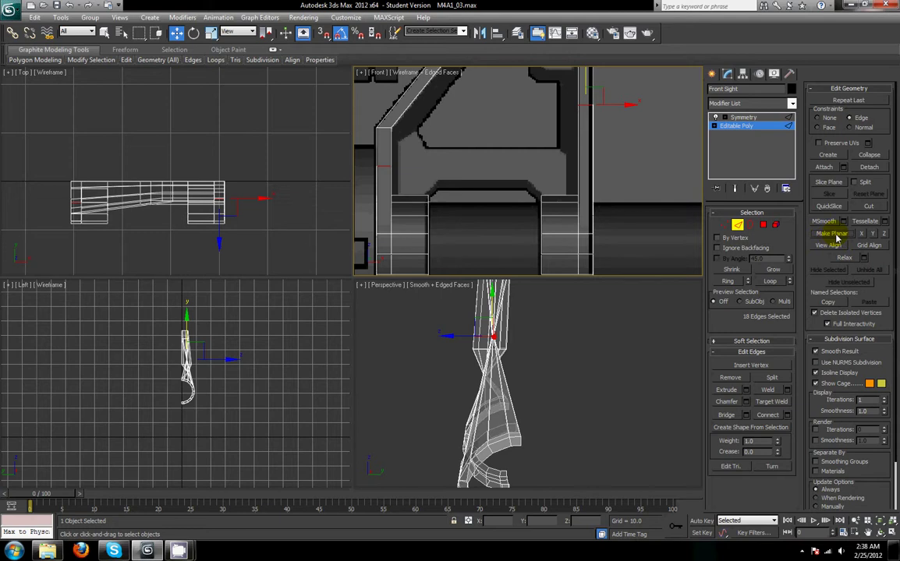
key(ctrl+z)
key(ctrl+z)
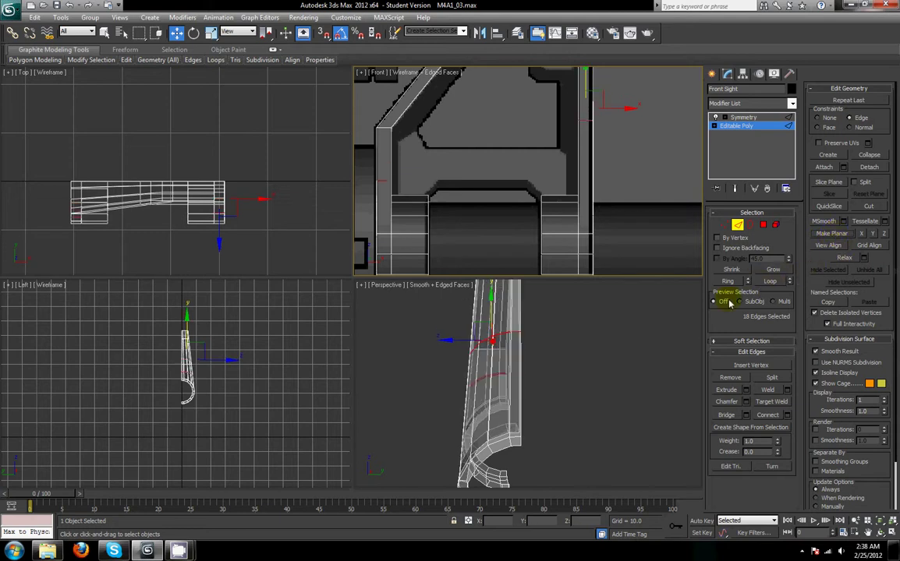
Step: Make the new edge loops planar along Y and slide them down to the lower edge of the frame opening in the reference
click(872, 235)
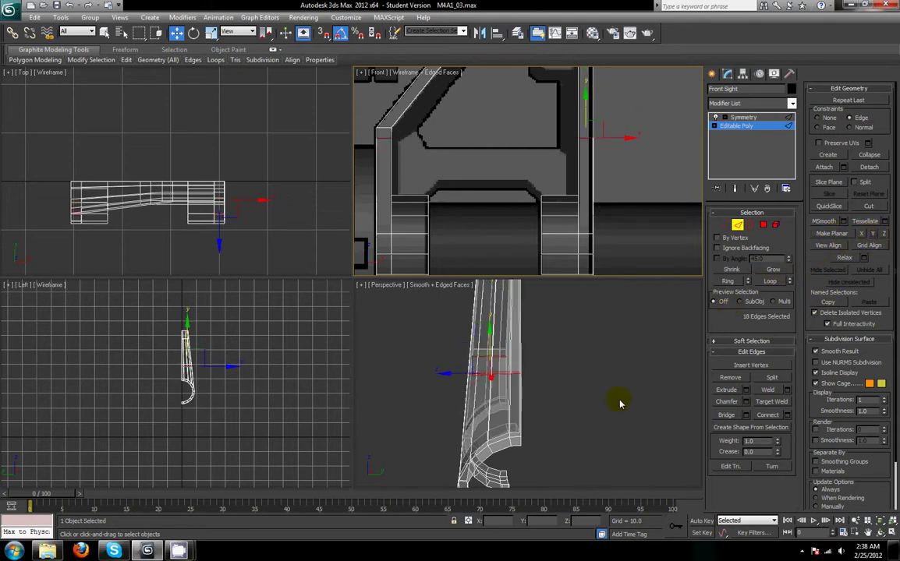
scroll(607, 386, down, 4)
alt+middle_drag(635, 400, 618, 394)
middle_drag(544, 183, 540, 196)
drag(586, 117, 586, 129)
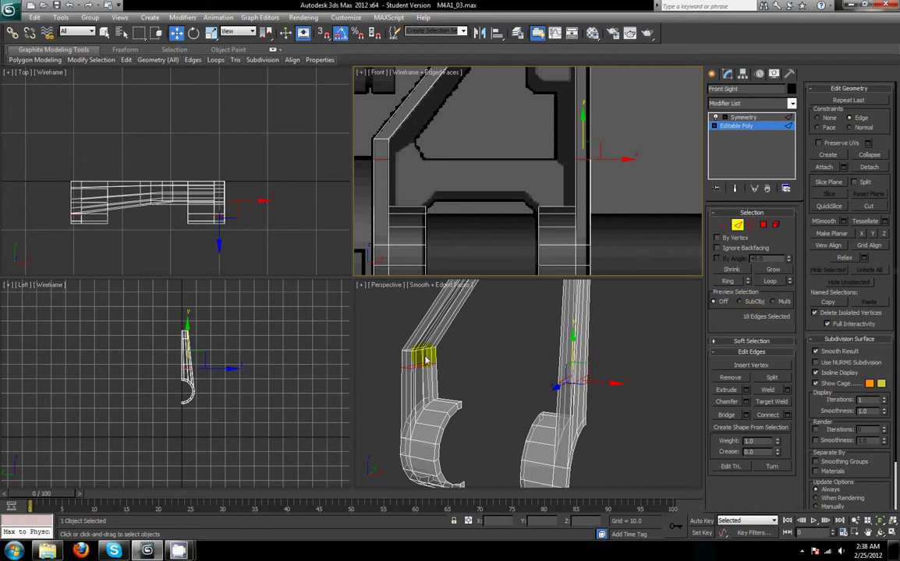
Step: Try connecting the vertical edges between the new loops and the clamp rings on both legs, and undo it
click(369, 187)
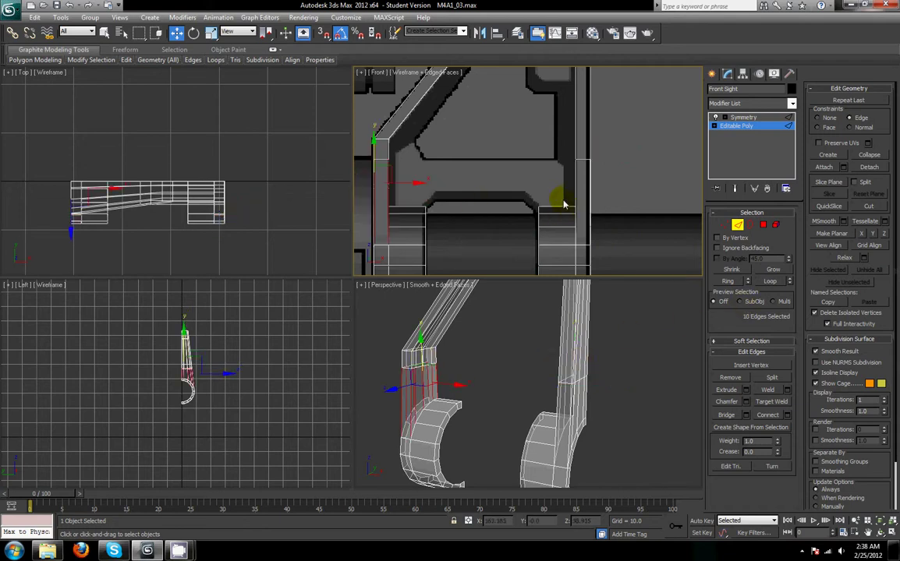
ctrl+drag(568, 190, 622, 203)
click(766, 415)
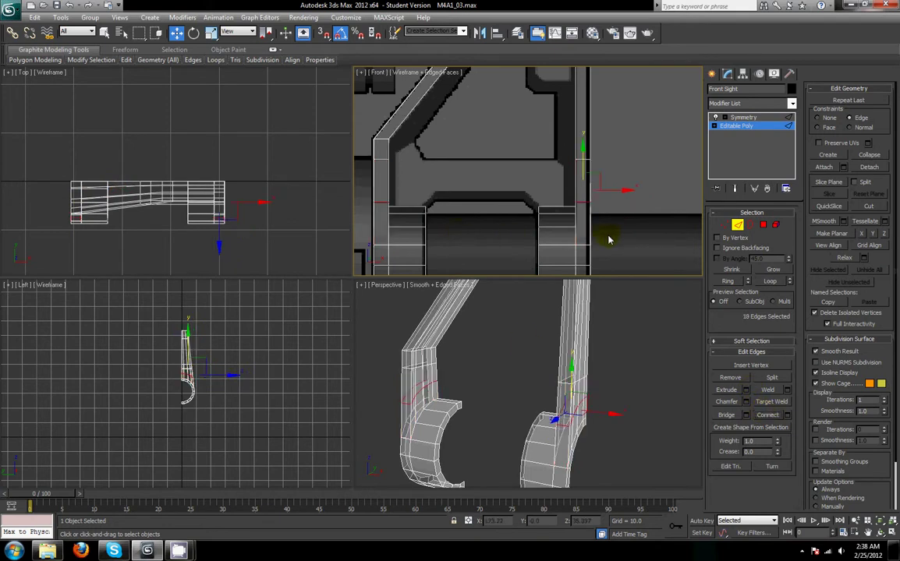
alt+middle_drag(615, 411, 883, 203)
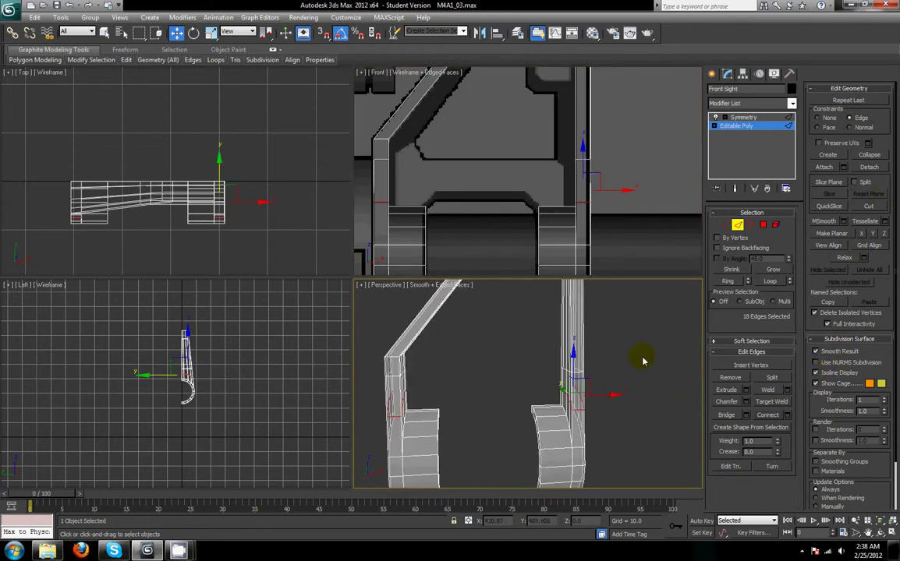
key(ctrl+z)
key(ctrl+z)
middle_drag(620, 389, 627, 378)
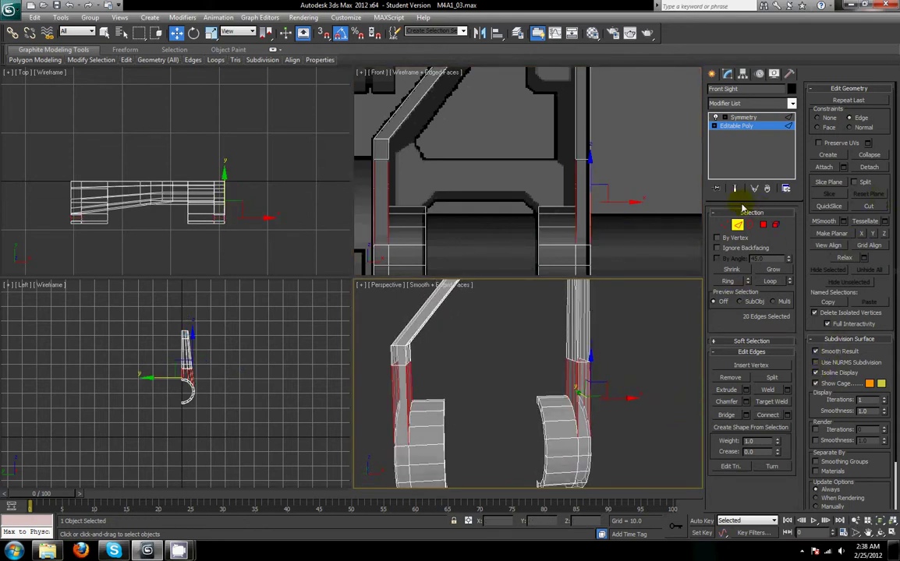
Step: Set the Y position of the loop's corner vertex on both the straight and the slanted leg to -4.373
click(763, 225)
alt+middle_drag(613, 428, 627, 434)
scroll(617, 432, up, 2)
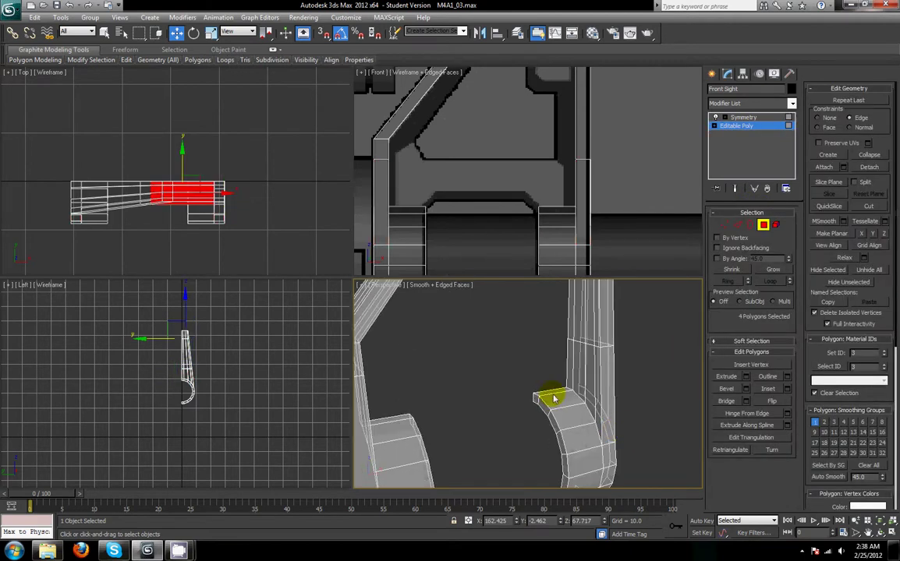
click(554, 399)
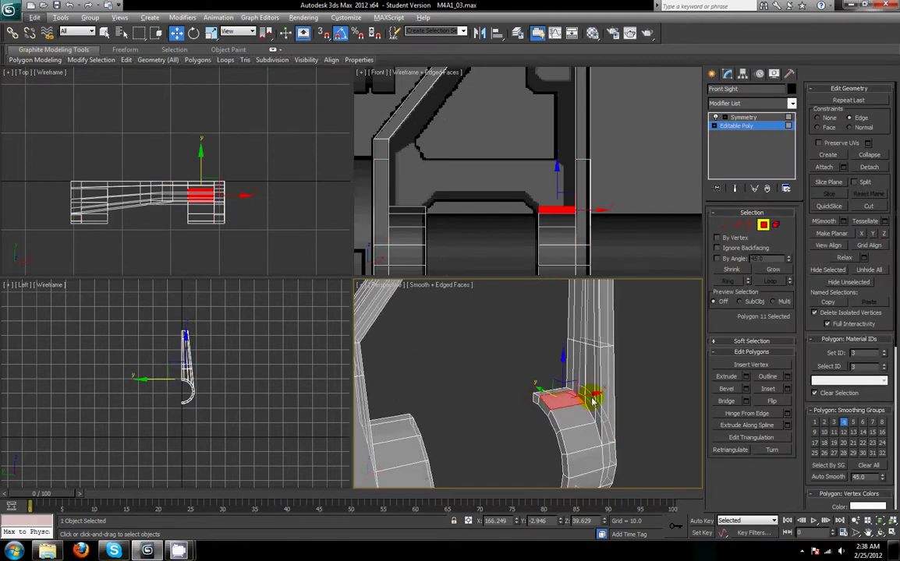
click(727, 225)
key(alt+z)
alt+middle_drag(599, 414, 611, 409)
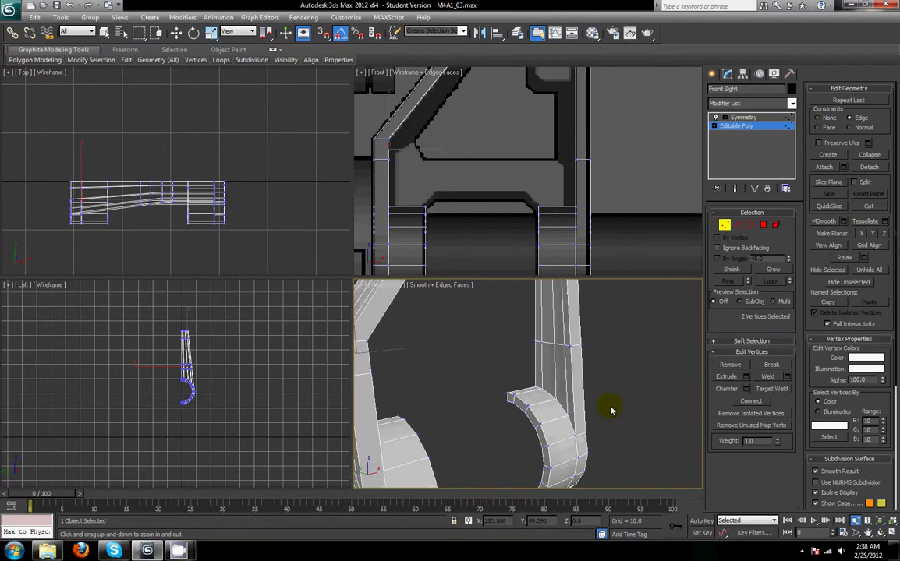
key(w)
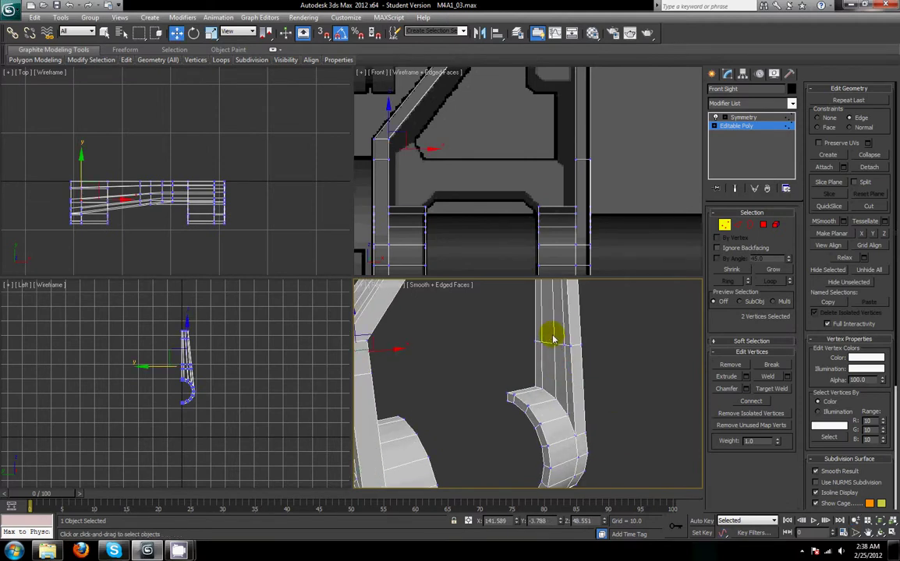
click(556, 347)
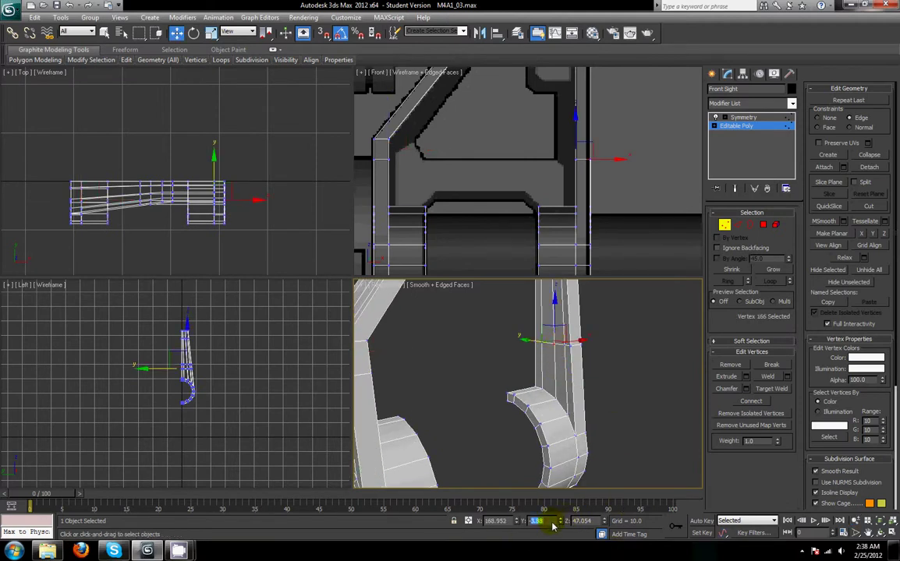
alt+middle_drag(573, 422, 457, 365)
click(450, 322)
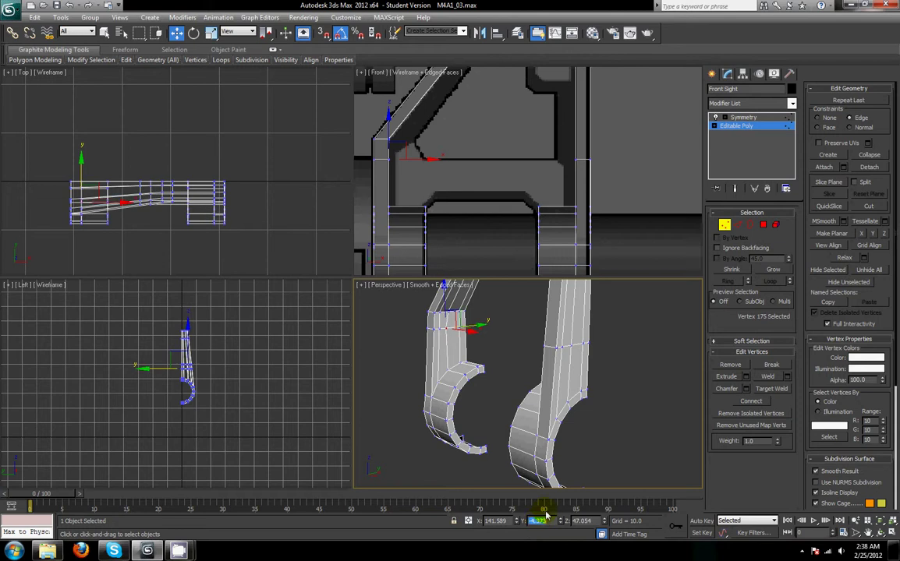
click(638, 383)
Step: Delete the four topmost polygons beside the legs on both clamp rings
click(756, 226)
click(490, 362)
click(471, 370)
ctrl+click(465, 372)
alt+middle_drag(465, 373, 568, 404)
ctrl+click(584, 367)
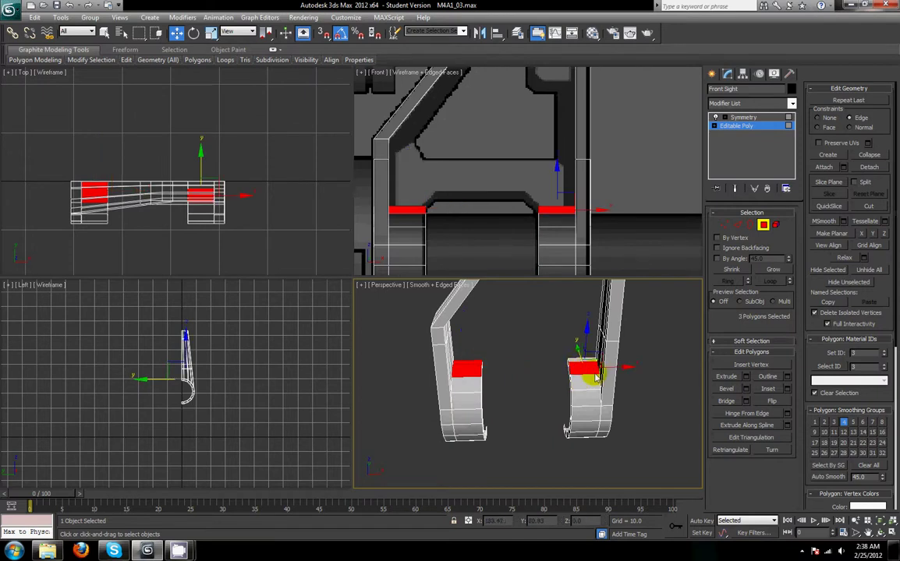
ctrl+click(585, 365)
key(Delete)
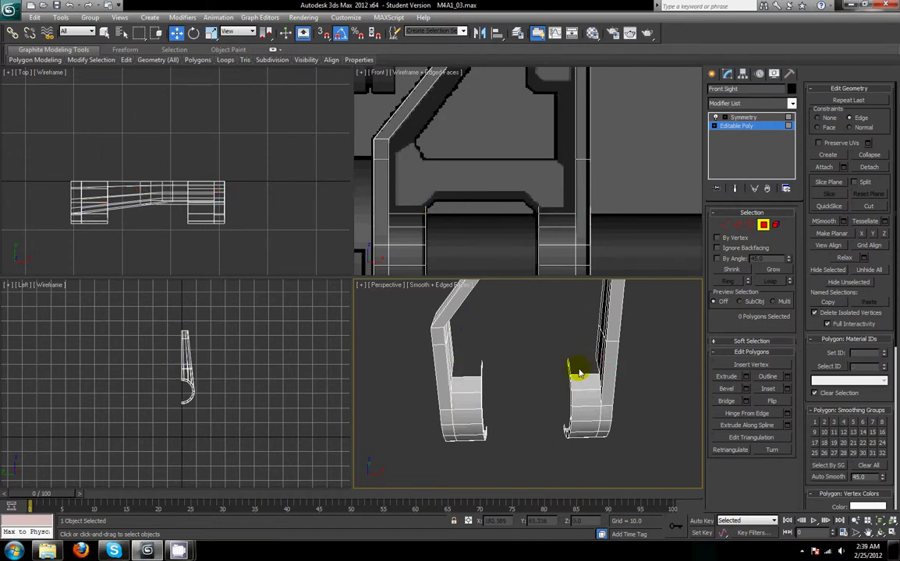
Step: Turn off the edge constraint and extrude the four open inner edges of the clamp rings straight up to the leg loops' height
scroll(581, 372, up, 2)
alt+middle_drag(583, 378, 605, 372)
scroll(606, 371, up, 2)
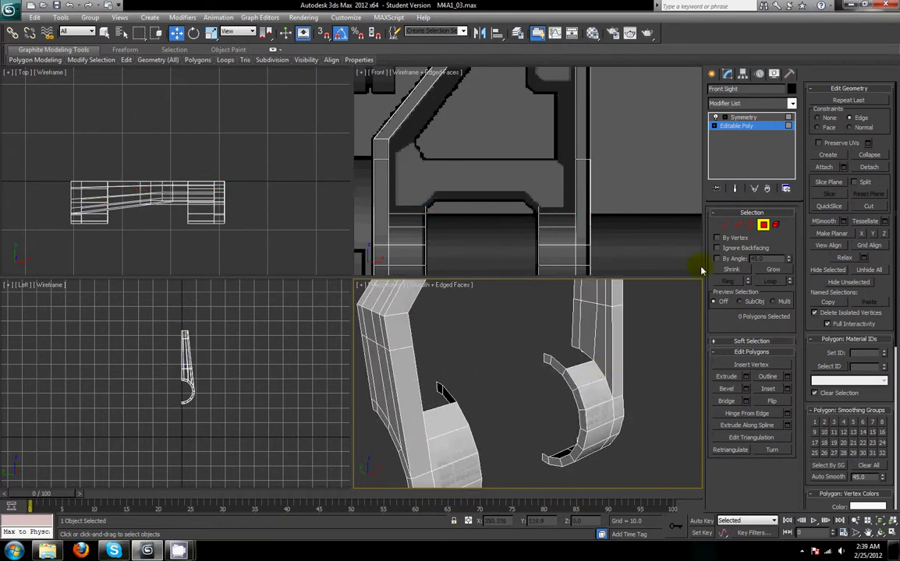
click(738, 226)
click(590, 305)
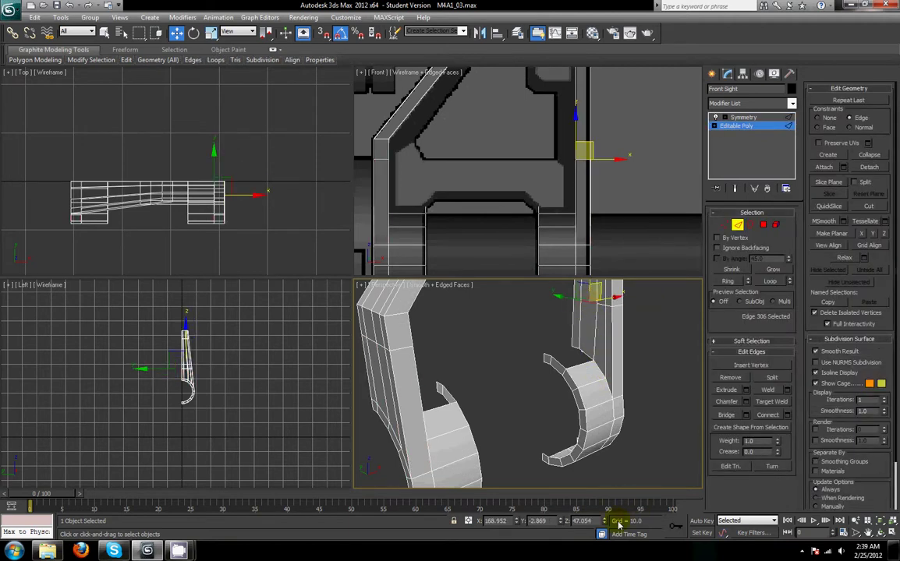
double_click(587, 521)
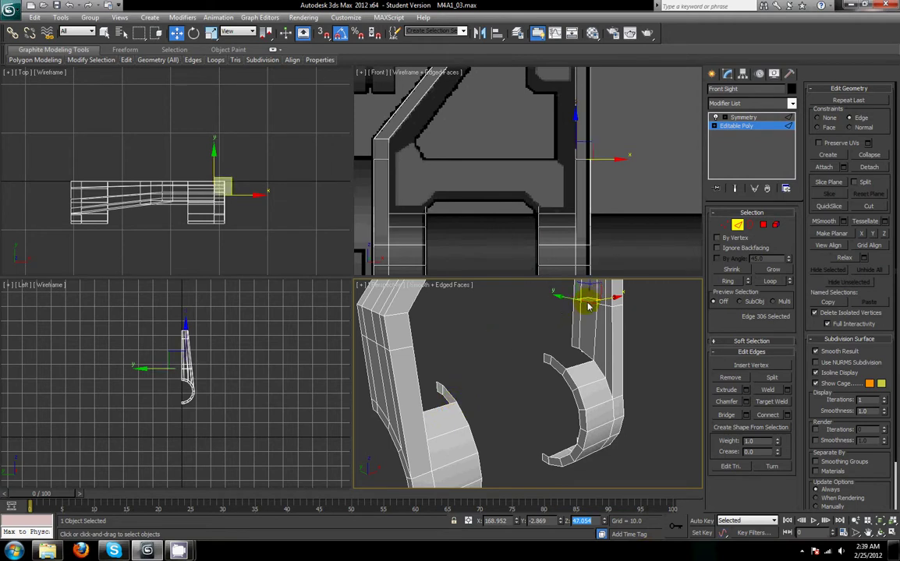
click(444, 386)
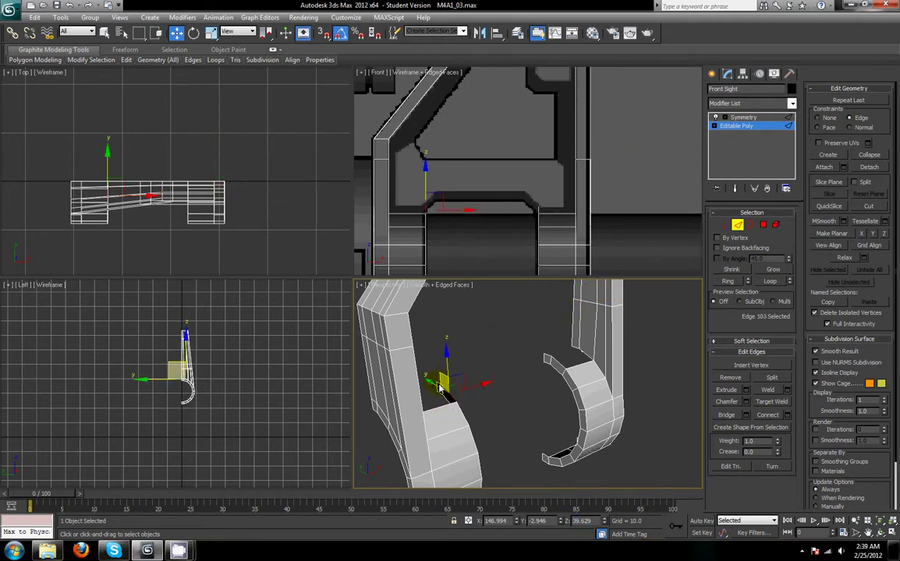
ctrl+click(560, 361)
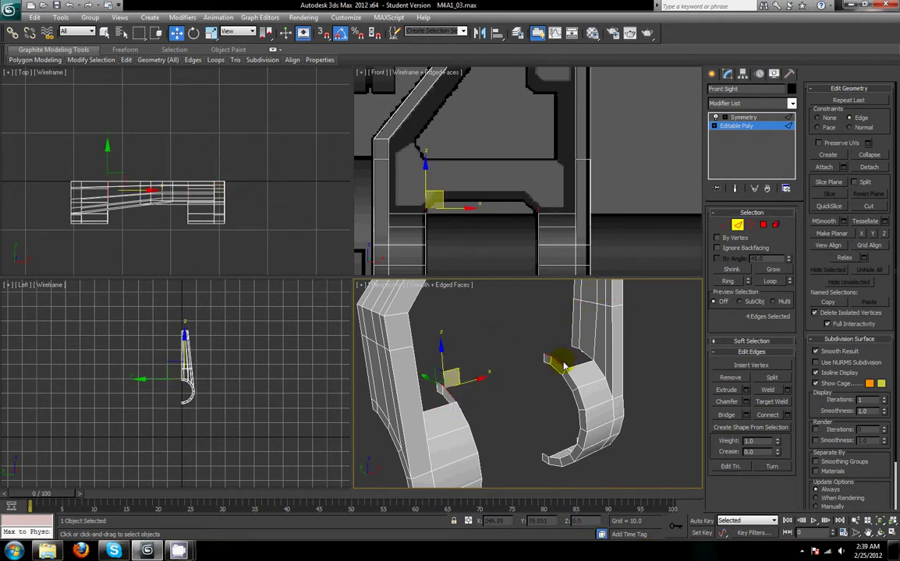
drag(443, 356, 440, 324)
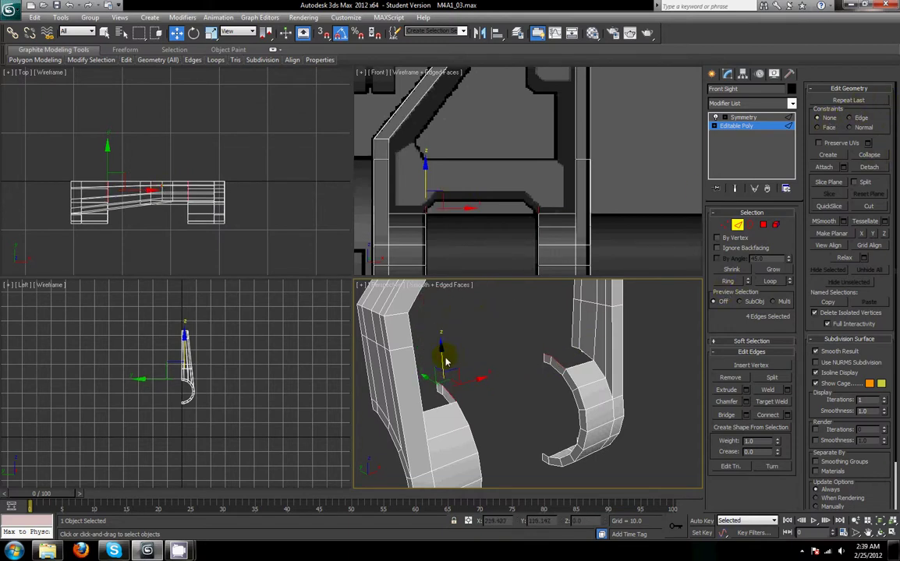
shift+drag(445, 359, 439, 301)
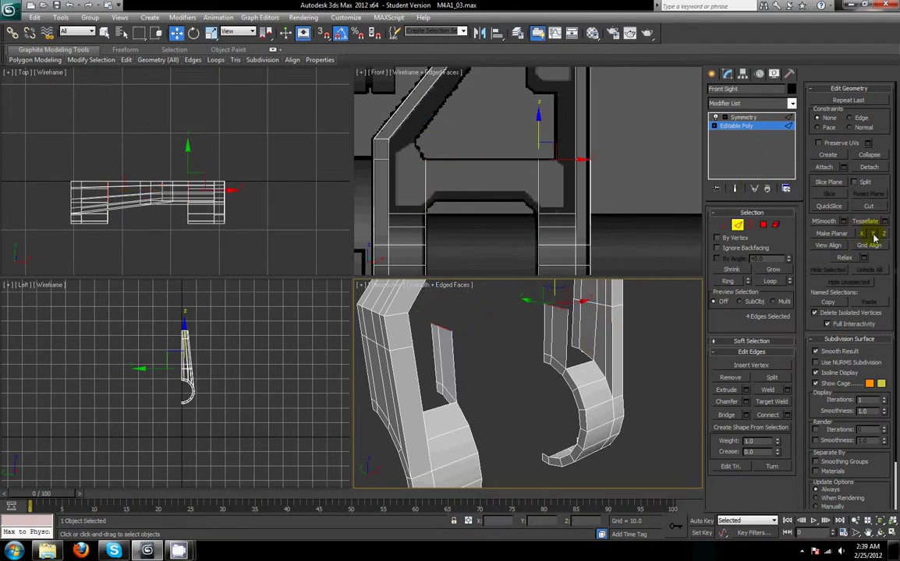
Step: Select the six top vertices of the raised strips and align them at Z 47.054
scroll(603, 400, up, 3)
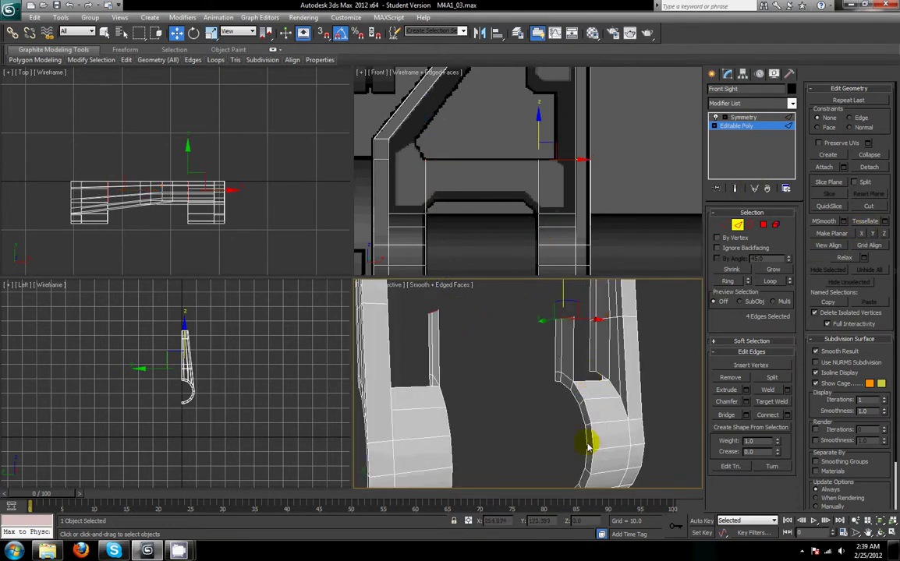
right_click(569, 379)
click(560, 375)
click(580, 521)
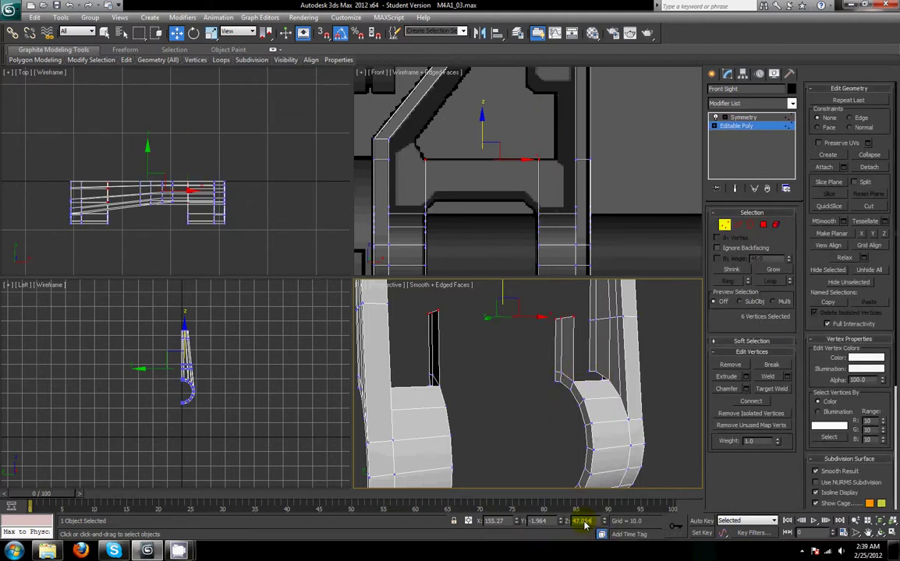
alt+middle_drag(639, 429, 610, 450)
Step: Bridge the raised strip's top edges to the matching loop edges on the slanted leg
click(737, 225)
alt+middle_drag(663, 306, 671, 339)
click(533, 364)
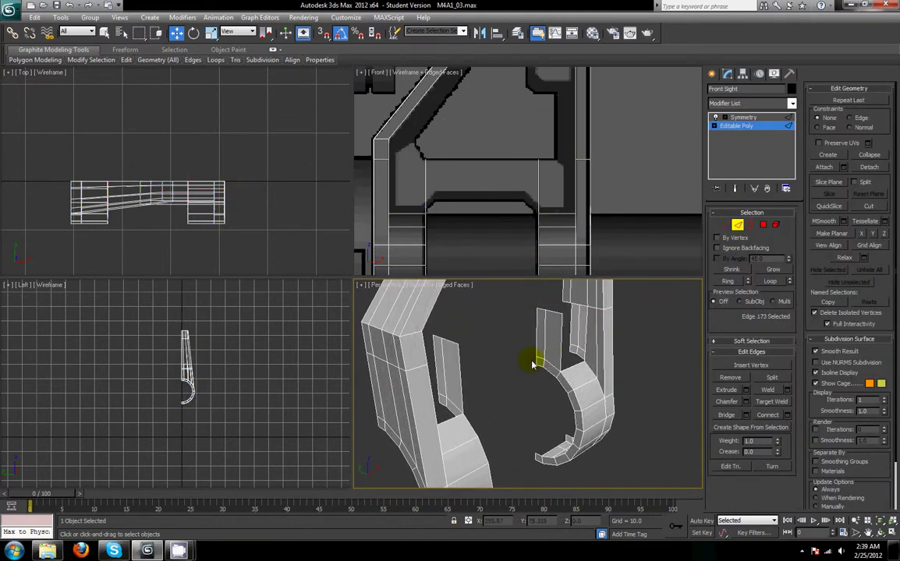
alt+middle_drag(520, 375, 435, 372)
click(450, 337)
key(Delete)
click(442, 308)
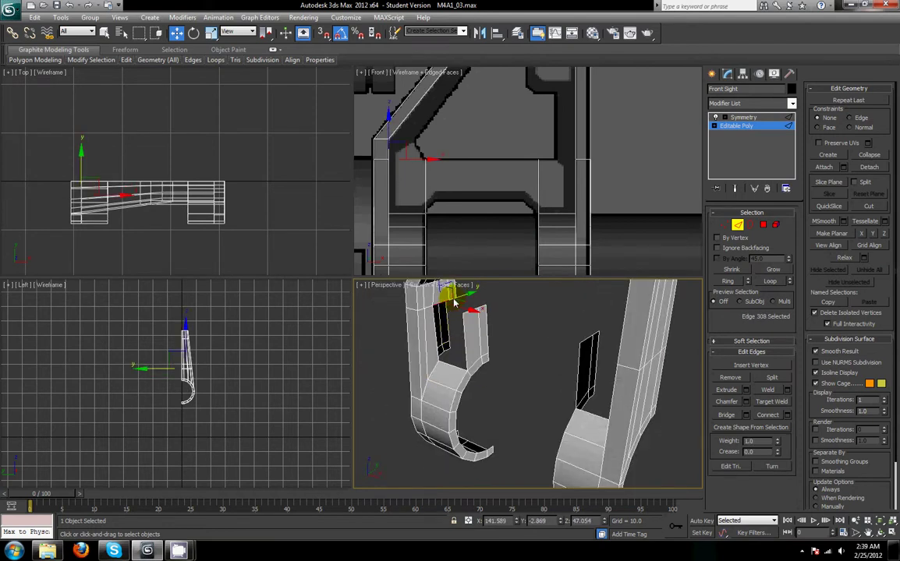
ctrl+click(471, 313)
ctrl+click(482, 309)
ctrl+click(464, 337)
alt+click(428, 333)
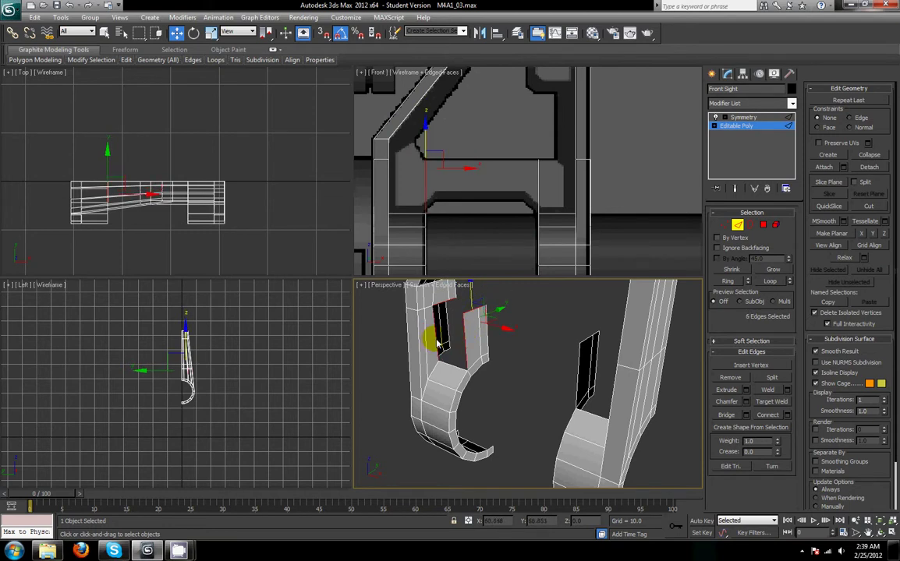
click(729, 416)
Step: Bridge the raised strip's top edges to the matching loop edges on the straight leg
alt+middle_drag(546, 382, 336, 458)
click(485, 364)
alt+middle_drag(495, 370, 574, 370)
ctrl+click(498, 352)
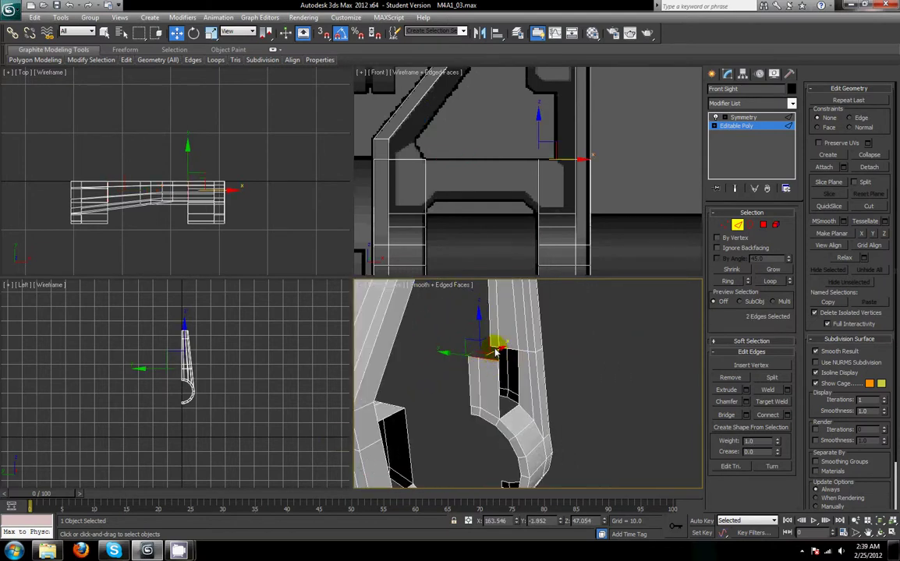
ctrl+click(501, 347)
click(732, 418)
click(676, 419)
alt+middle_drag(676, 418, 679, 325)
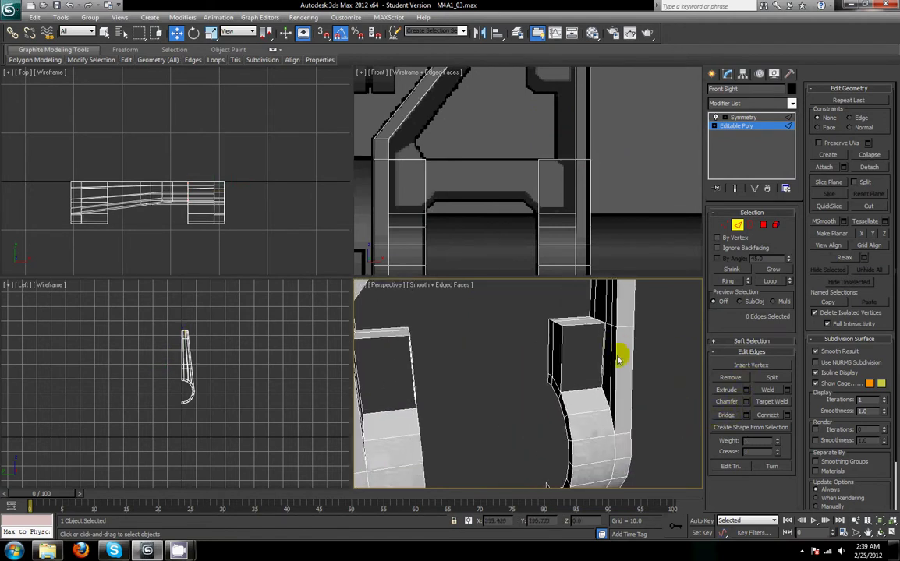
Step: Select the open borders on the faces of both new blocks and cap them
click(751, 225)
click(560, 354)
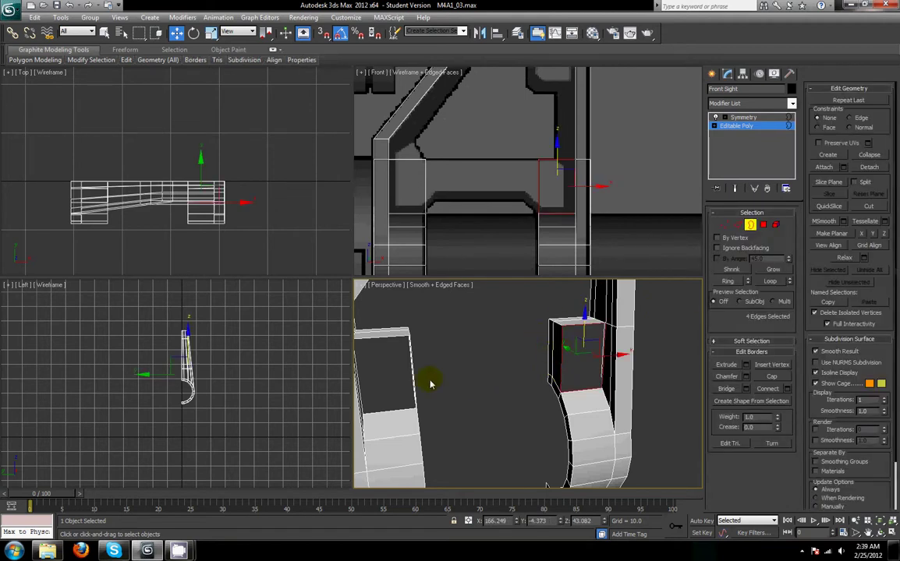
ctrl+click(413, 383)
click(773, 384)
Step: Ring-select the vertical edges around the straight leg and its block, leaving out the unwanted edges
alt+middle_drag(601, 428, 706, 428)
click(738, 225)
click(563, 376)
alt+middle_drag(651, 345, 501, 368)
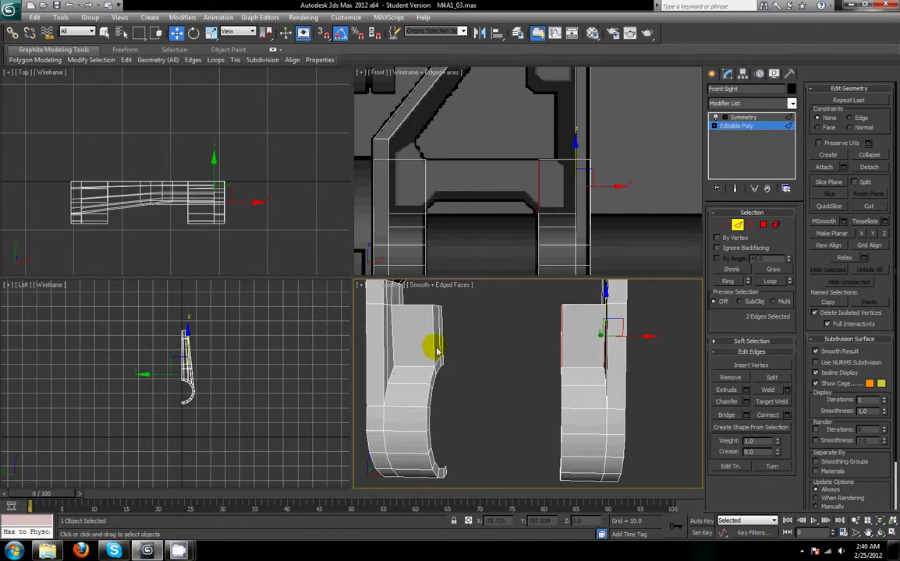
ctrl+click(605, 332)
click(734, 281)
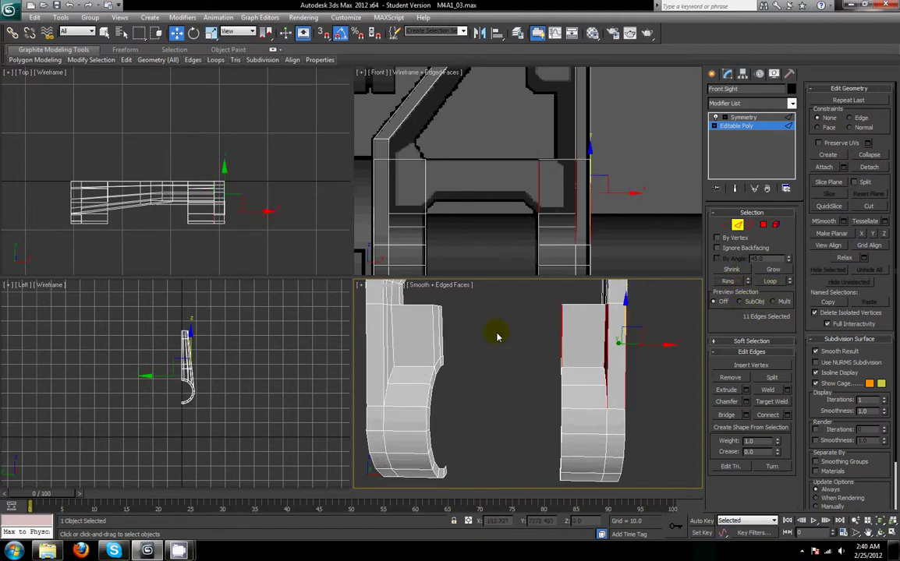
alt+middle_drag(496, 336, 504, 368)
alt+click(570, 352)
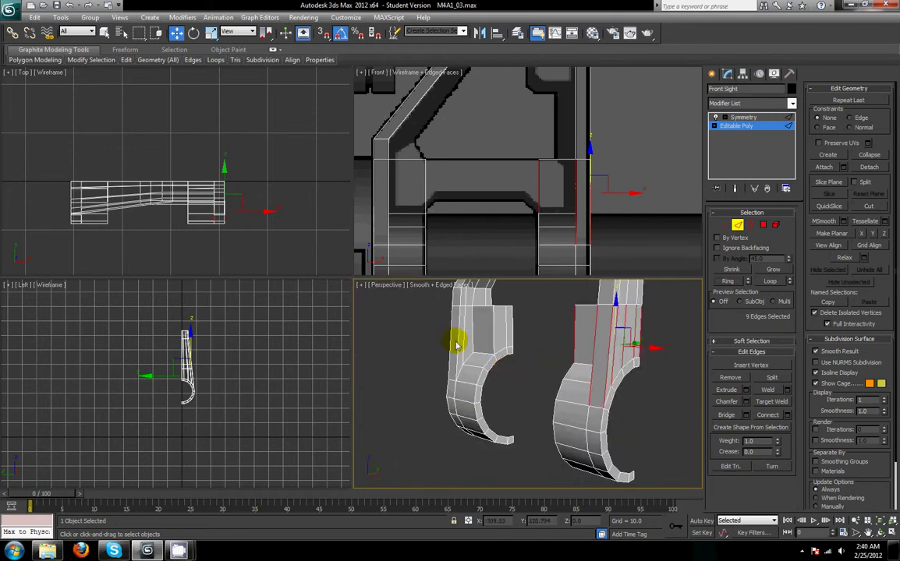
Step: Add the slanted leg's ring of vertical edges to the selection and connect both sets with new edge loops
ctrl+click(496, 343)
click(729, 281)
alt+middle_drag(460, 390, 581, 348)
alt+click(562, 336)
alt+click(575, 343)
click(766, 415)
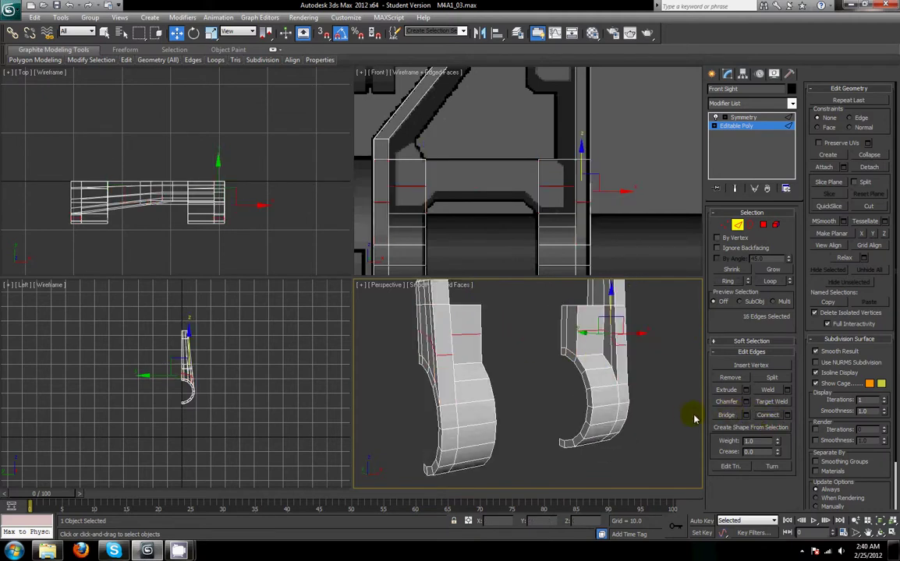
Step: Slide the new loops down along their edges to just above the clamp rings, using the Edge constraint
click(853, 119)
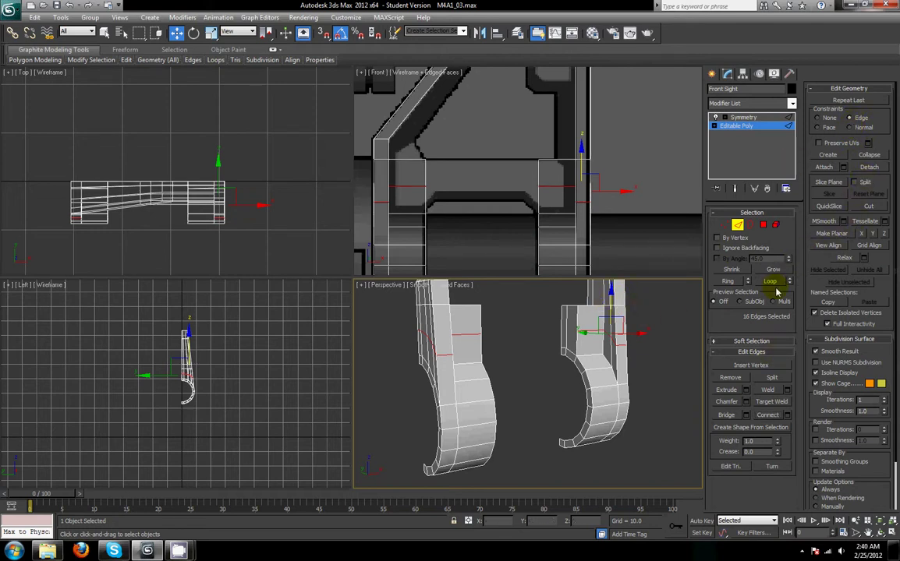
drag(610, 304, 613, 329)
alt+middle_drag(627, 366, 662, 365)
scroll(654, 364, up, 2)
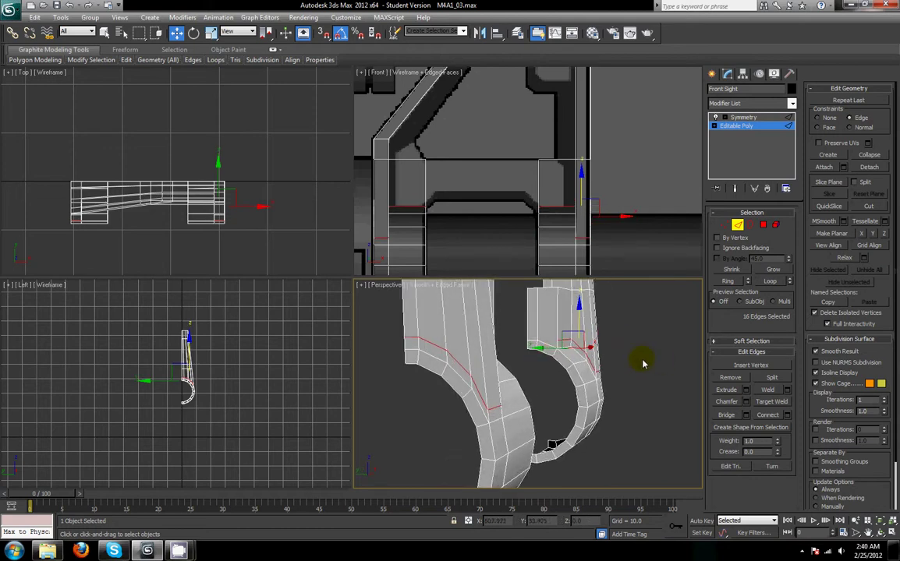
Step: Match the loop edge across the straight leg's block to the inner loop edge's height, Z 40.148
click(536, 337)
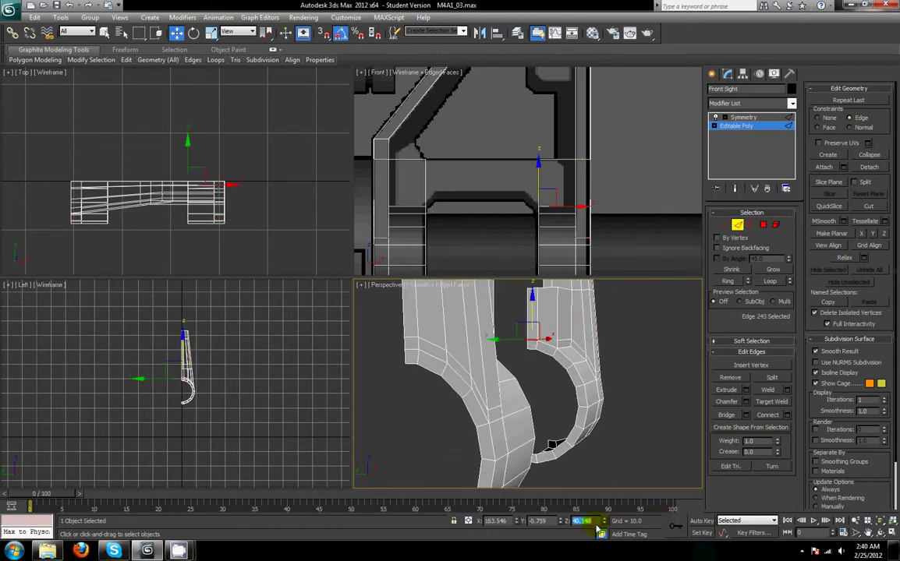
key(alt+w)
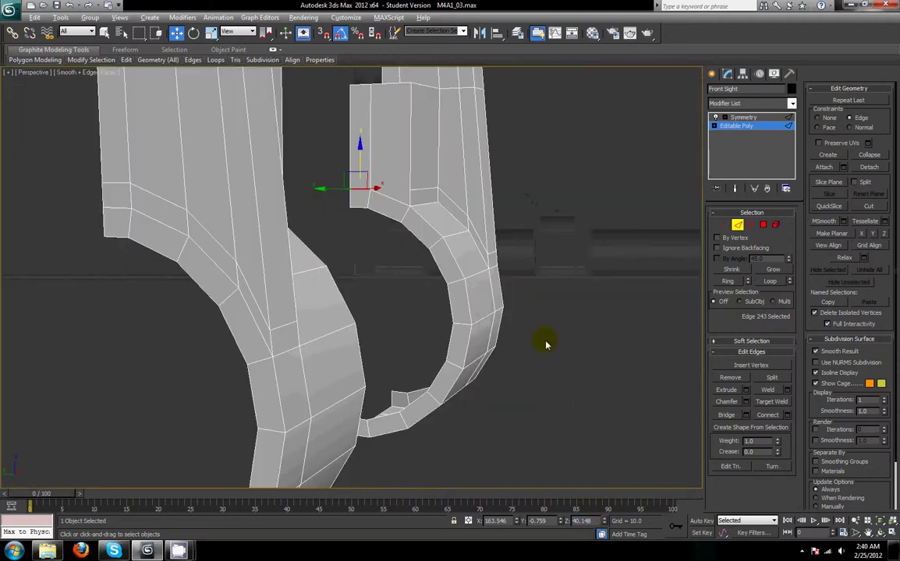
scroll(439, 250, up, 3)
click(416, 190)
middle_drag(463, 317, 545, 558)
key(z)
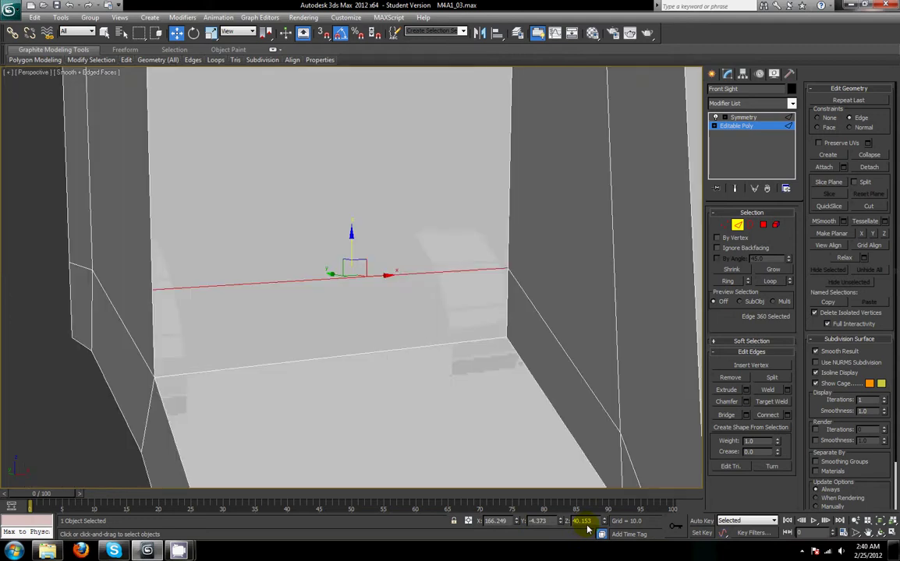
scroll(475, 458, down, 6)
middle_drag(475, 458, 577, 535)
scroll(517, 404, up, 2)
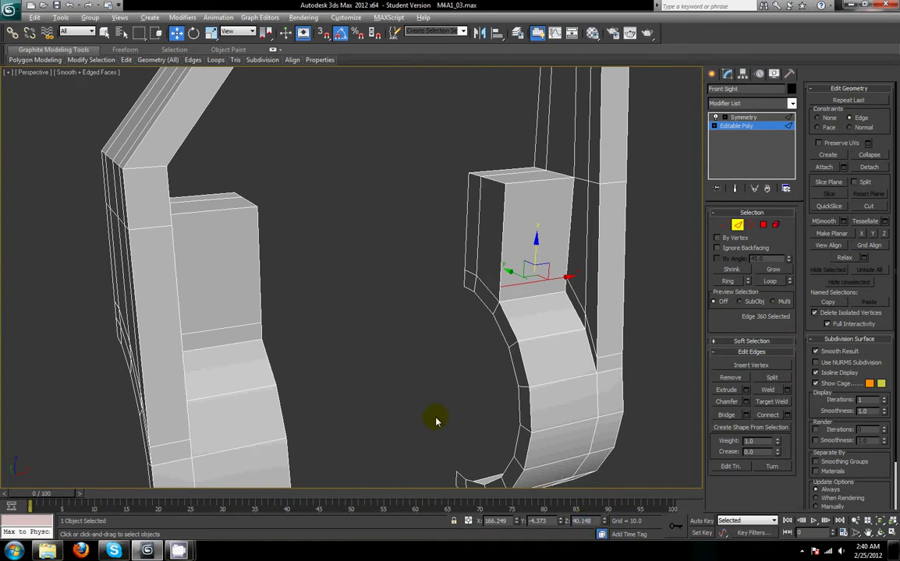
Step: Match the loop edge across the slanted leg's block to the same height, Z 40.148
alt+middle_drag(436, 422, 357, 409)
click(324, 244)
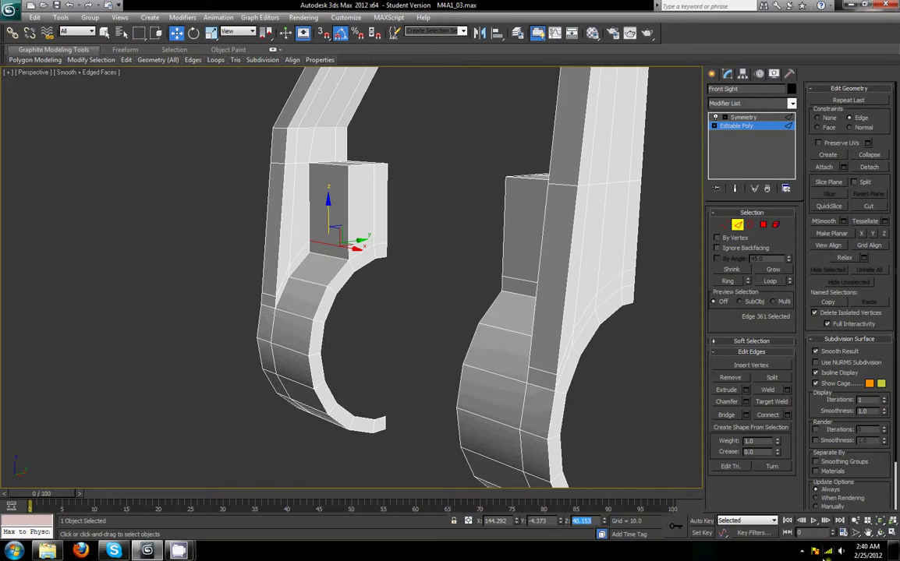
Step: Connect the loop's vertices across the inner end faces of both blocks, leaving the blocks' top vertices out of the selection
click(728, 226)
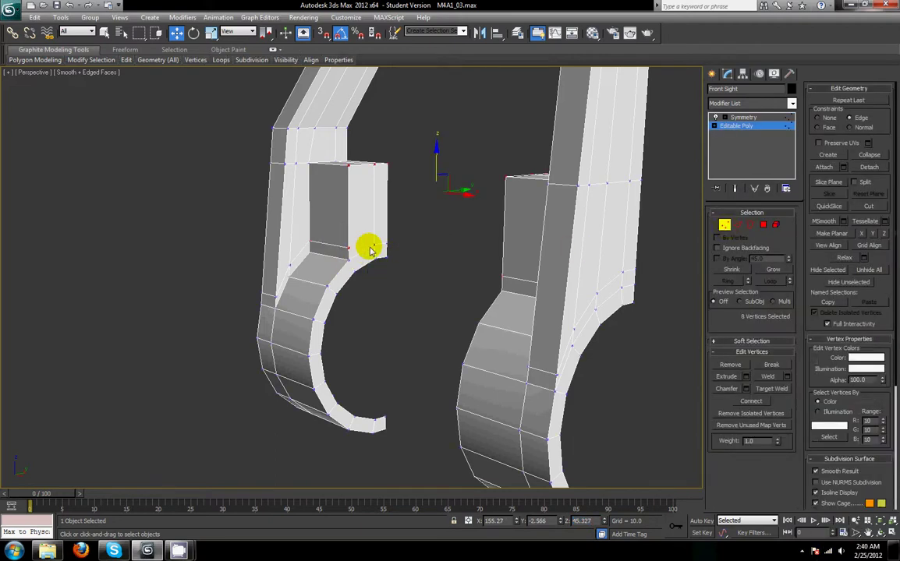
alt+middle_drag(382, 258, 519, 283)
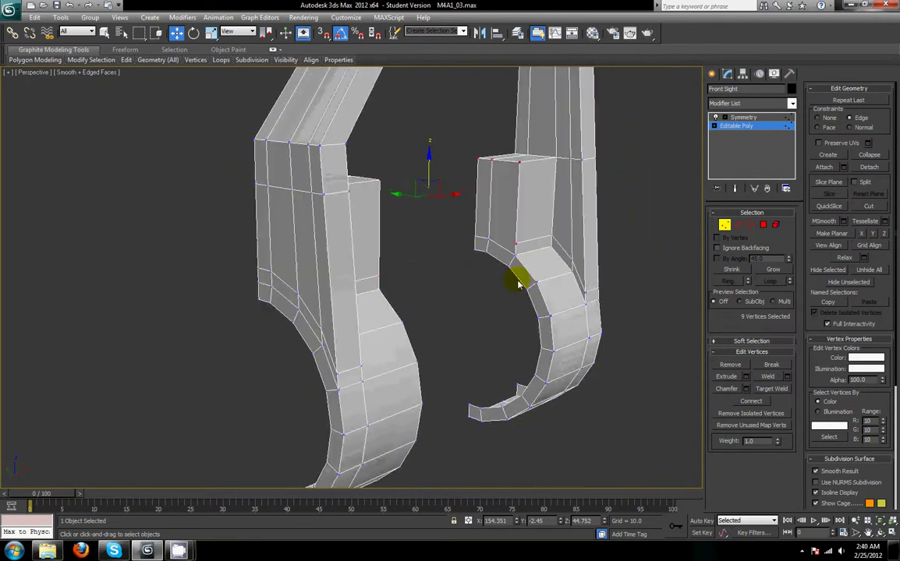
ctrl+click(488, 241)
click(750, 401)
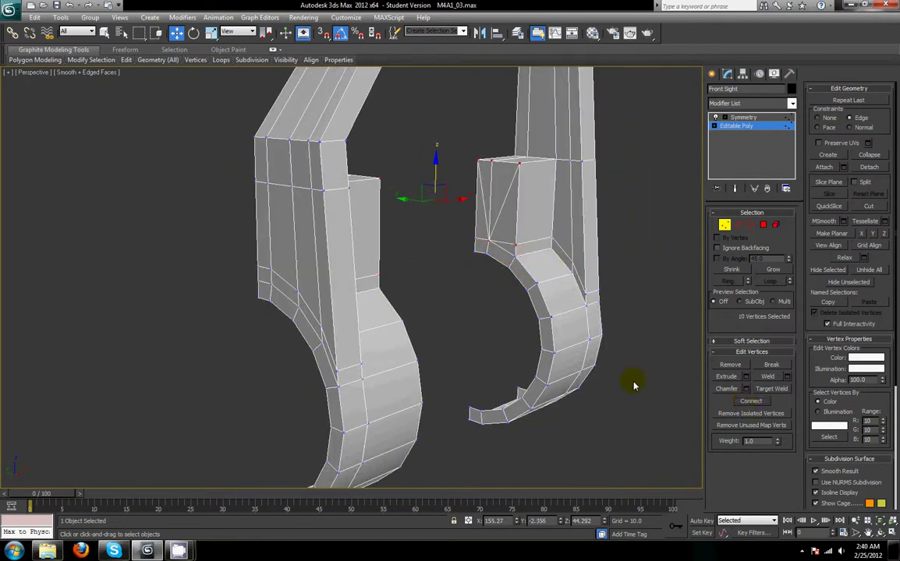
drag(467, 144, 566, 187)
alt+middle_drag(566, 188, 316, 160)
alt+drag(280, 141, 385, 185)
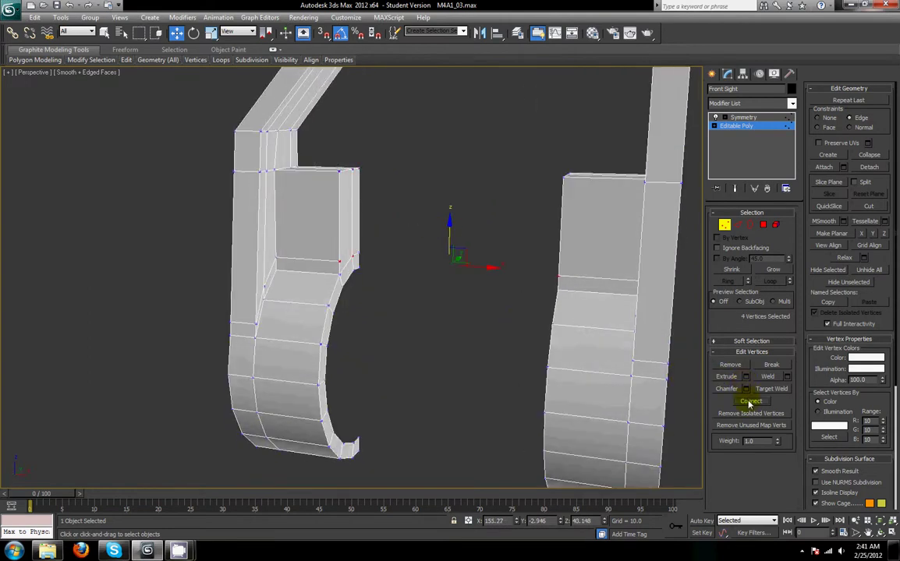
mouse_move(604, 374)
alt+middle_down()
mouse_move(639, 373)
mouse_move(608, 375)
alt+middle_up()
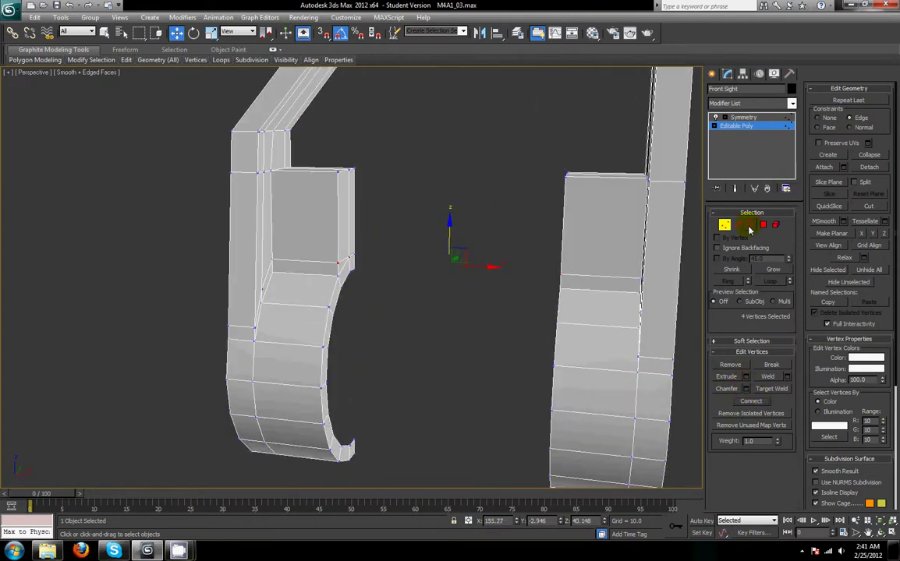
Step: Bridge the facing inner polygons of the two blocks above the new loop to form a crossbar between the legs
click(761, 225)
alt+middle_drag(488, 285, 401, 251)
click(401, 195)
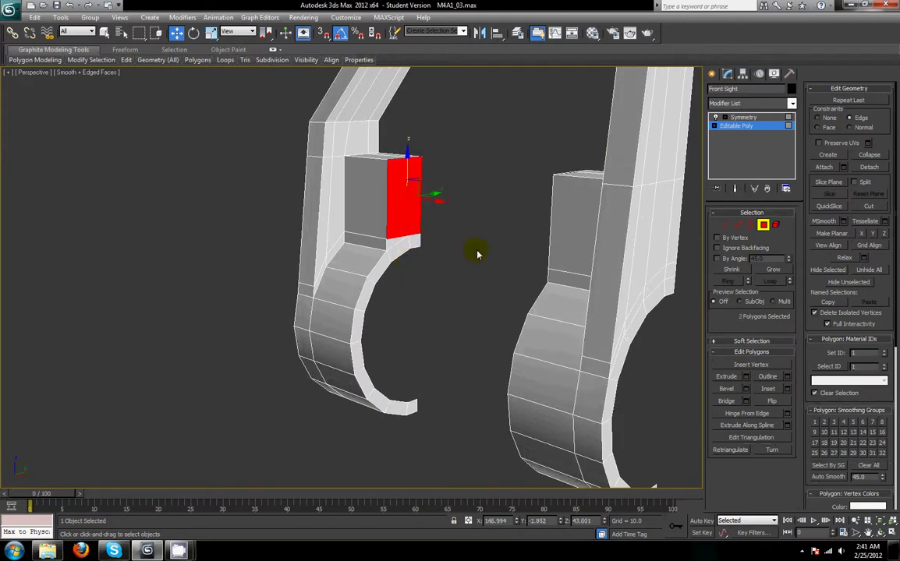
alt+middle_drag(478, 253, 572, 262)
ctrl+click(571, 206)
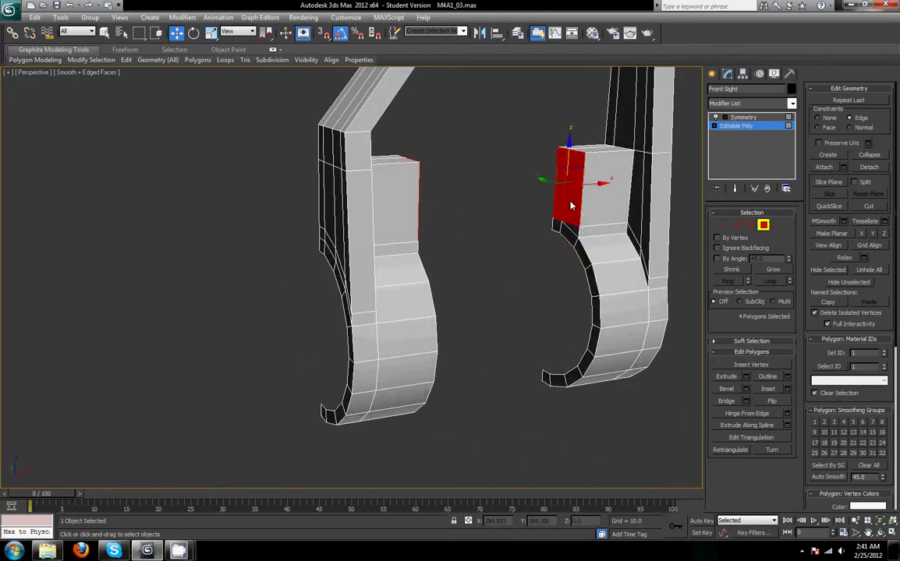
alt+middle_drag(638, 420, 678, 440)
click(721, 399)
click(676, 416)
alt+drag(608, 437, 719, 424)
click(450, 297)
click(460, 387)
alt+middle_drag(460, 387, 311, 328)
scroll(567, 236, up, 4)
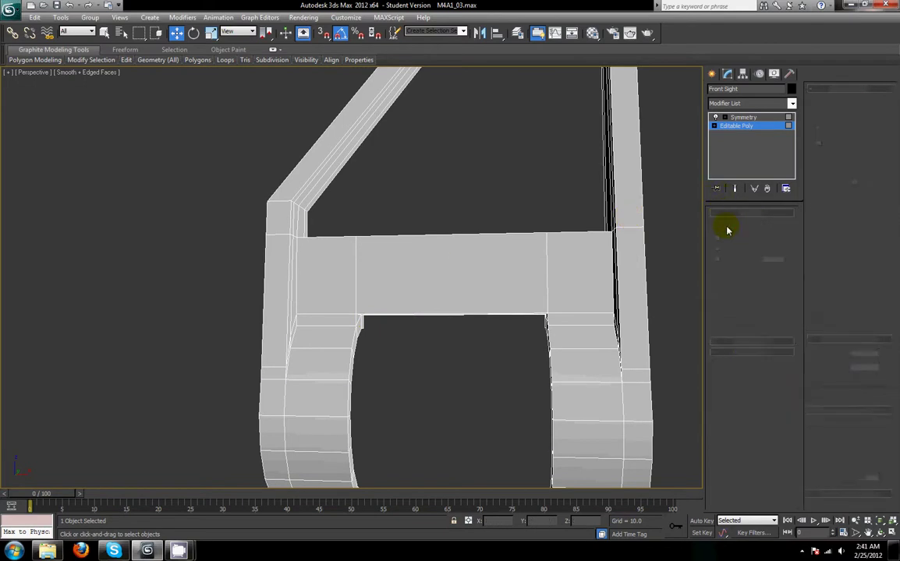
Step: Move the crossbar's three outer side polygons inward about 1.03 units along Y with the constraint set to None
alt+middle_drag(442, 351, 396, 344)
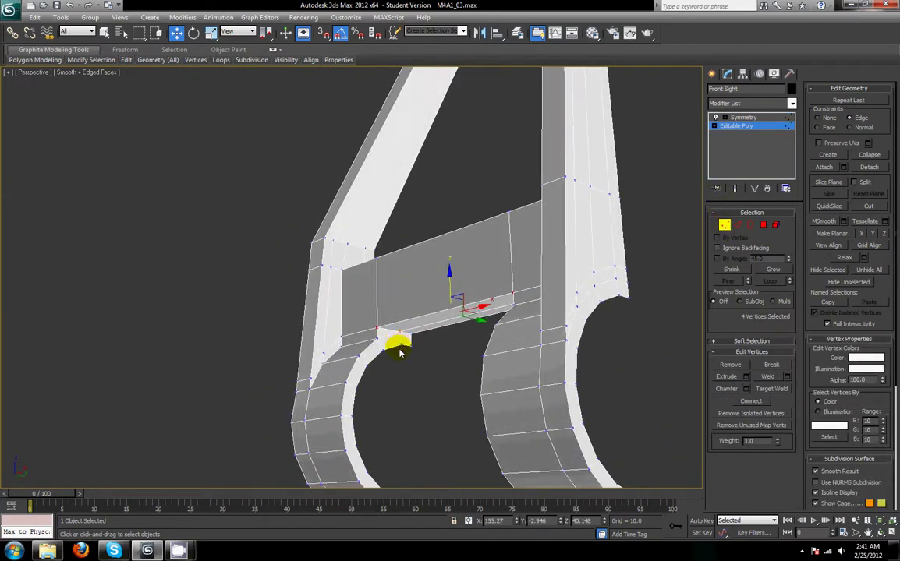
alt+middle_drag(399, 351, 360, 363)
click(765, 224)
click(391, 312)
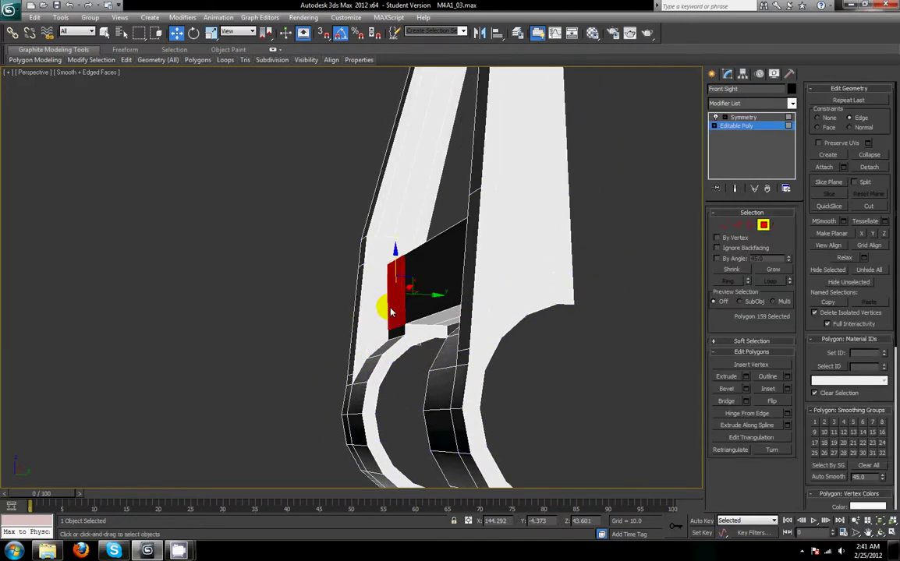
ctrl+click(437, 273)
alt+middle_drag(437, 272, 498, 304)
ctrl+click(597, 279)
drag(499, 284, 506, 281)
alt+middle_drag(506, 280, 521, 285)
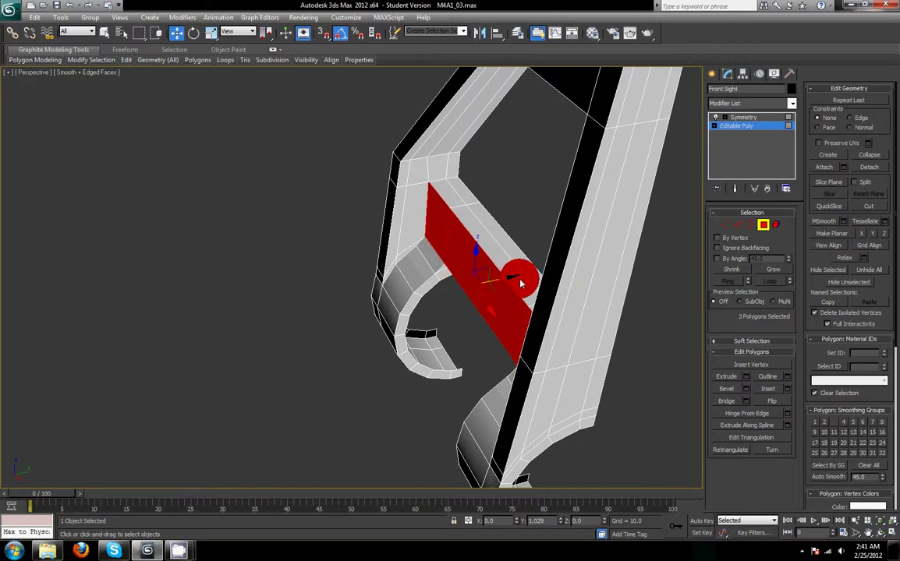
drag(521, 283, 521, 283)
alt+middle_drag(506, 290, 604, 244)
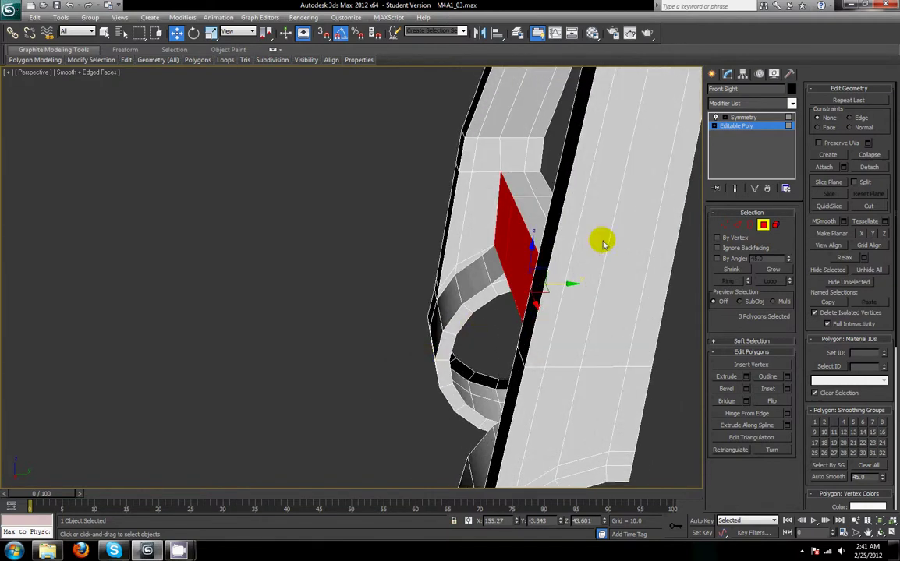
Step: Target weld the stray loop vertices on the legs' inner sides up to the vertices level with the crossbar's top
click(725, 225)
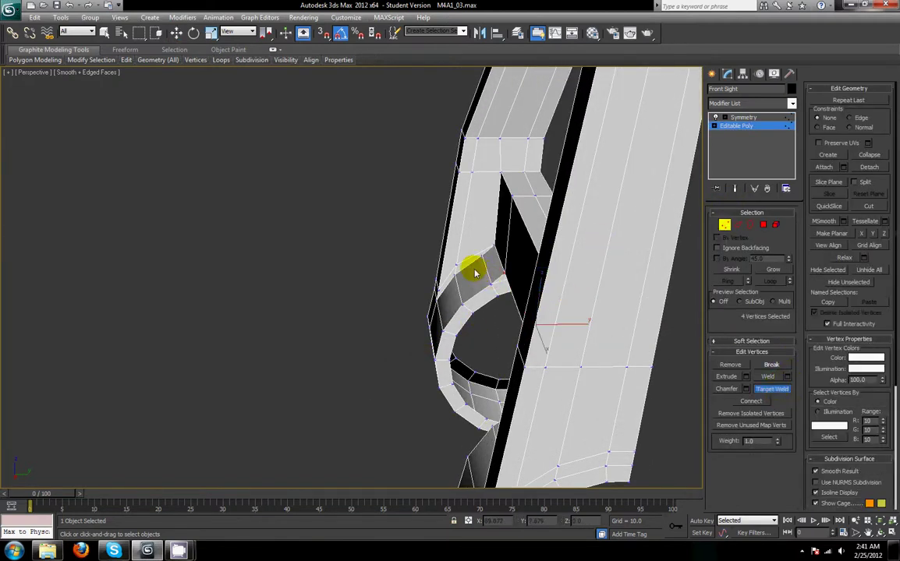
alt+middle_drag(471, 171, 571, 345)
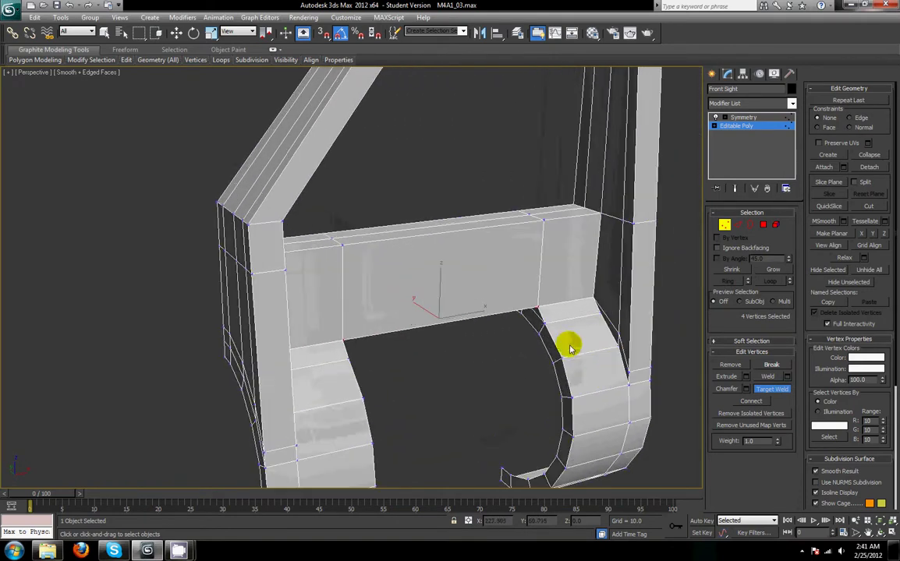
click(621, 223)
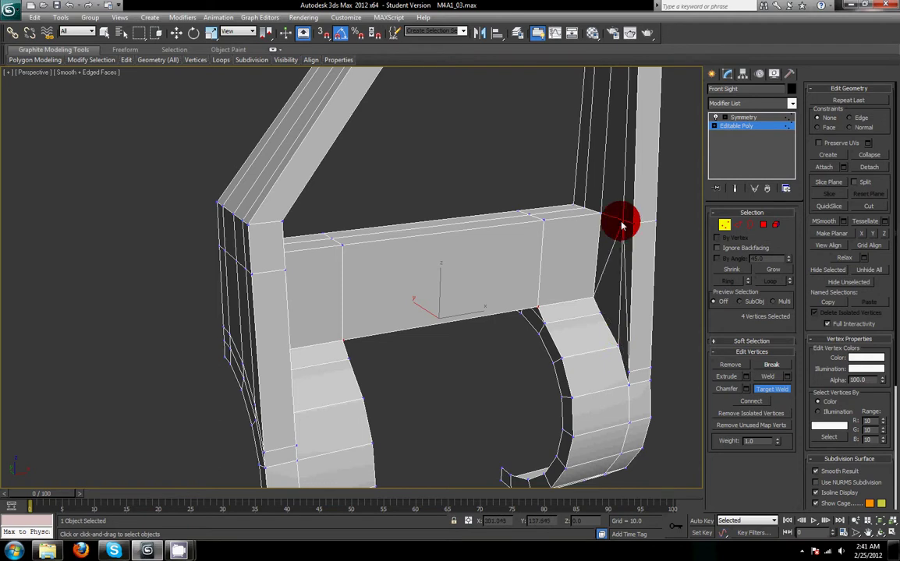
Step: Loop-select the leftover edges across the feet of both legs, just above the clamp rings, and remove them
click(737, 225)
click(638, 366)
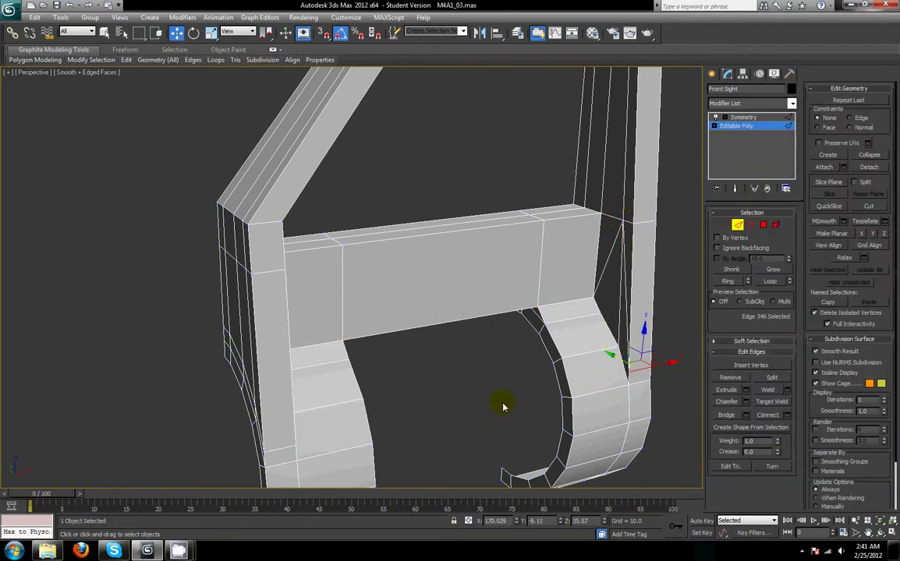
click(282, 451)
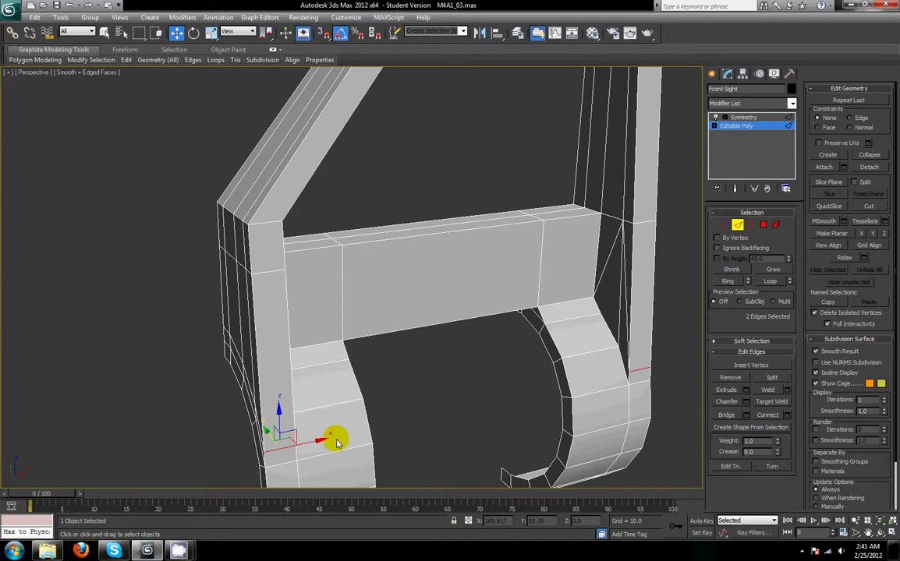
click(771, 281)
alt+middle_drag(663, 328, 360, 173)
scroll(361, 173, down, 1)
scroll(381, 170, down, 2)
mouse_move(368, 214)
middle_down()
mouse_move(381, 170)
mouse_move(371, 200)
middle_up()
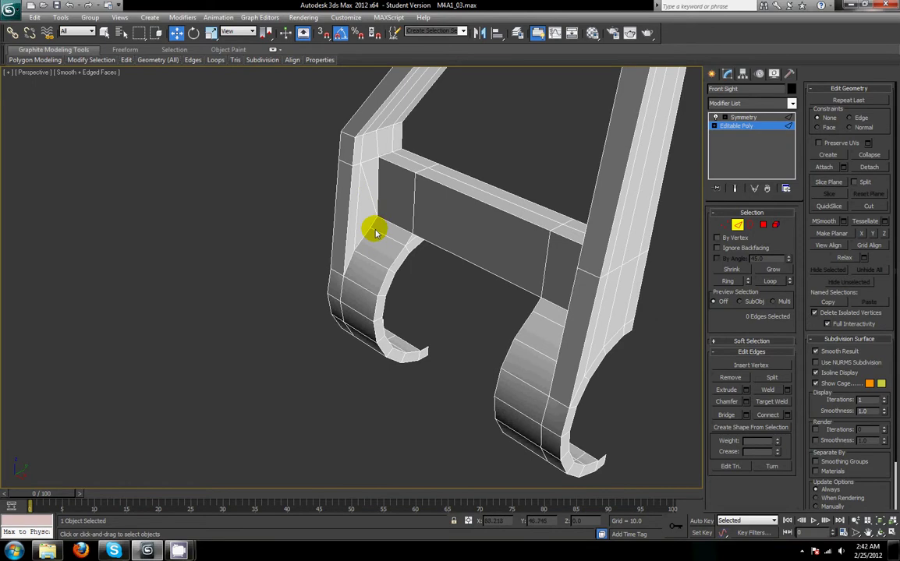
Step: Connect the crossbar's long middle edges with 2 segments and a pinch of 64 to match the reference's arch corners
middle_drag(465, 301, 358, 251)
scroll(358, 248, down, 2)
scroll(358, 253, up, 2)
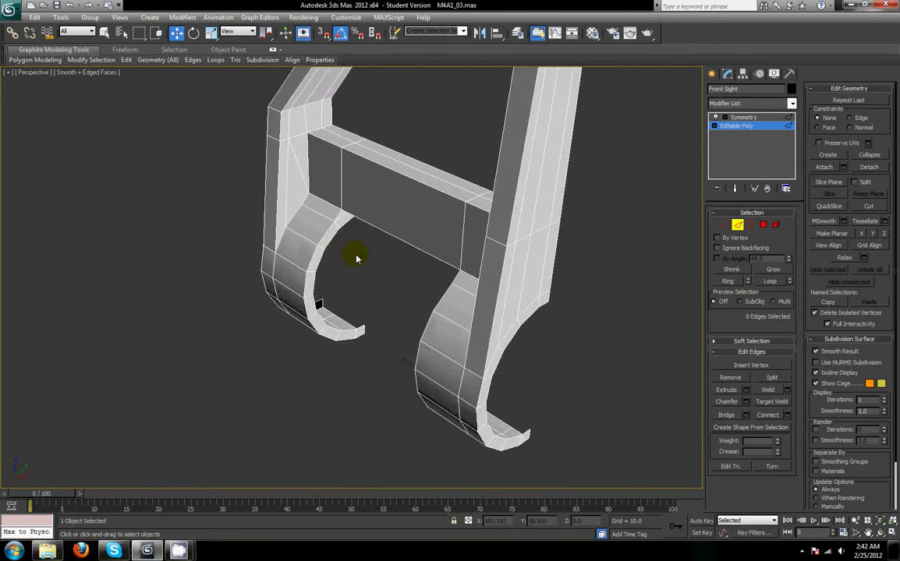
key(alt+w)
scroll(482, 199, up, 3)
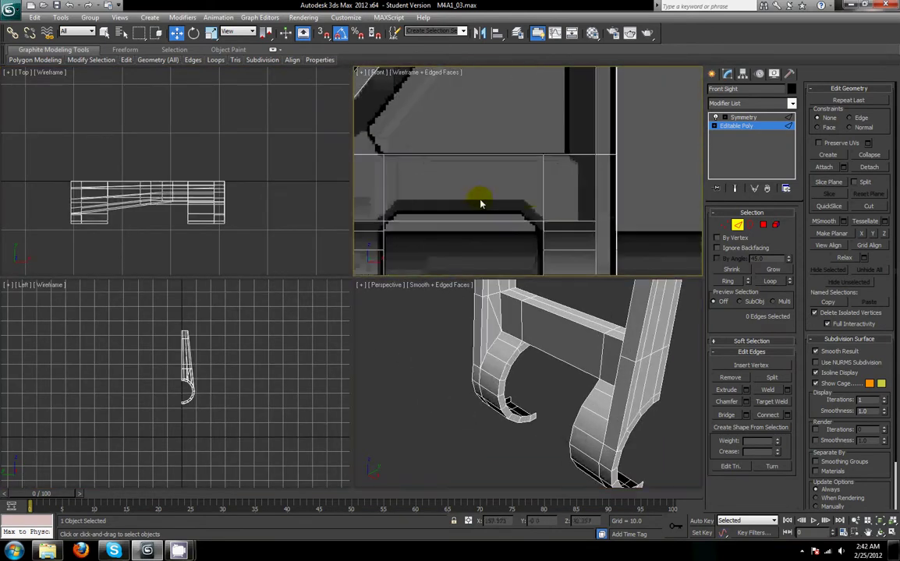
drag(426, 101, 478, 262)
click(774, 417)
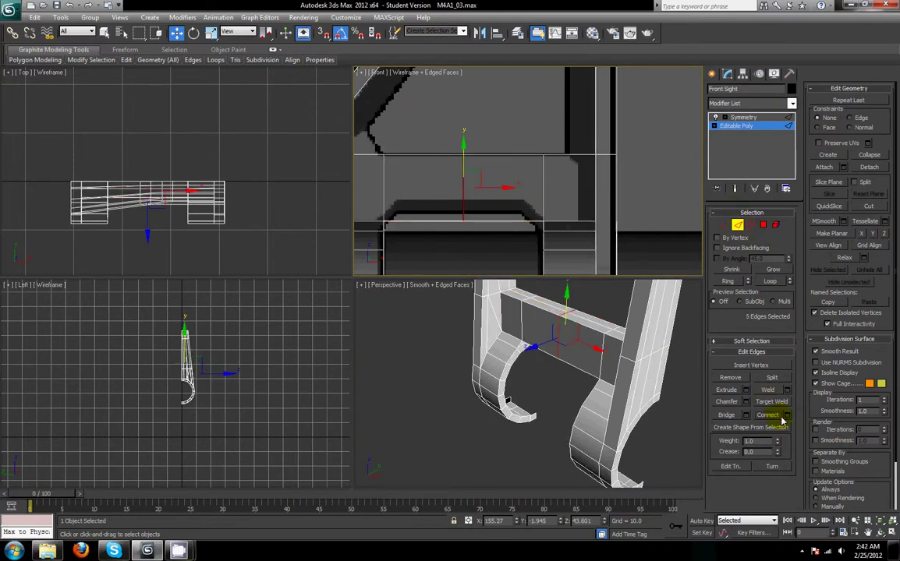
click(786, 415)
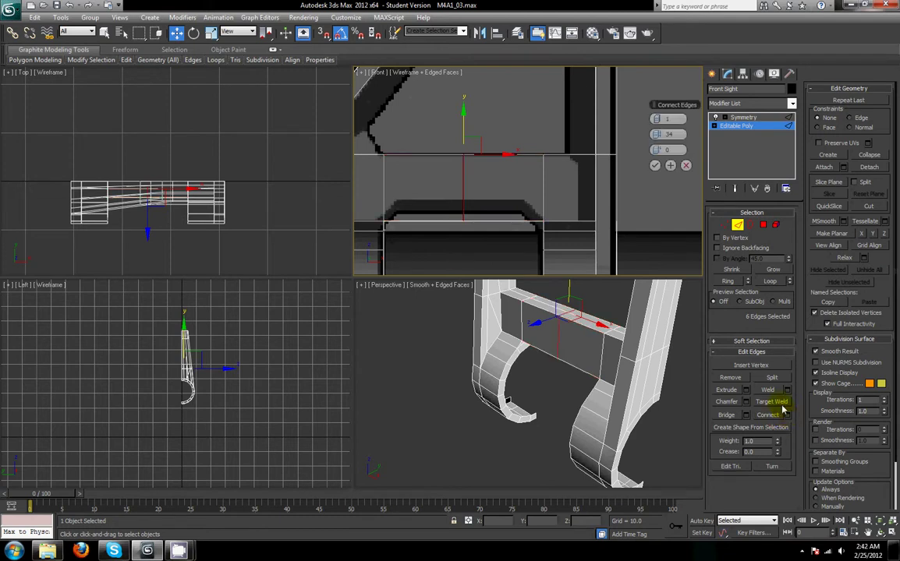
click(648, 122)
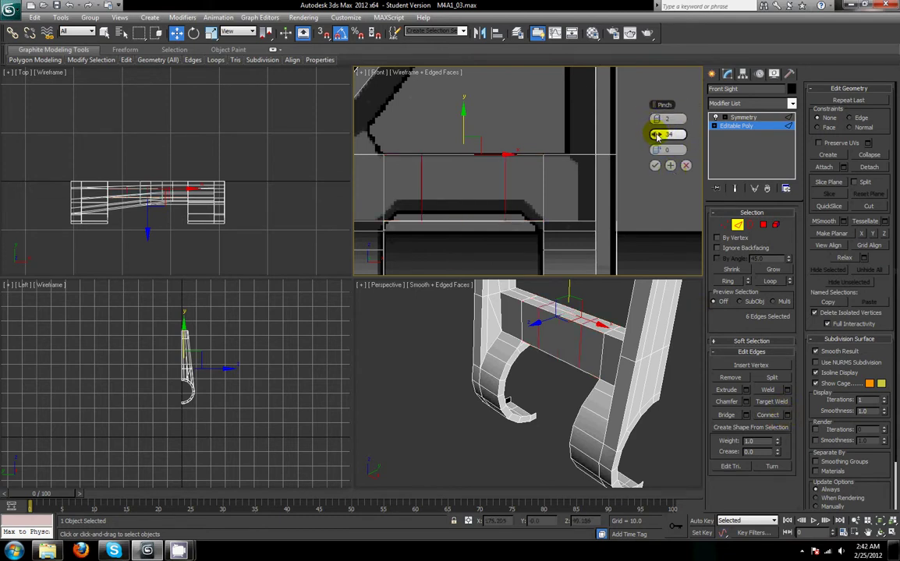
click(658, 136)
mouse_move(659, 138)
mouse_down()
mouse_move(620, 138)
mouse_move(659, 139)
mouse_up()
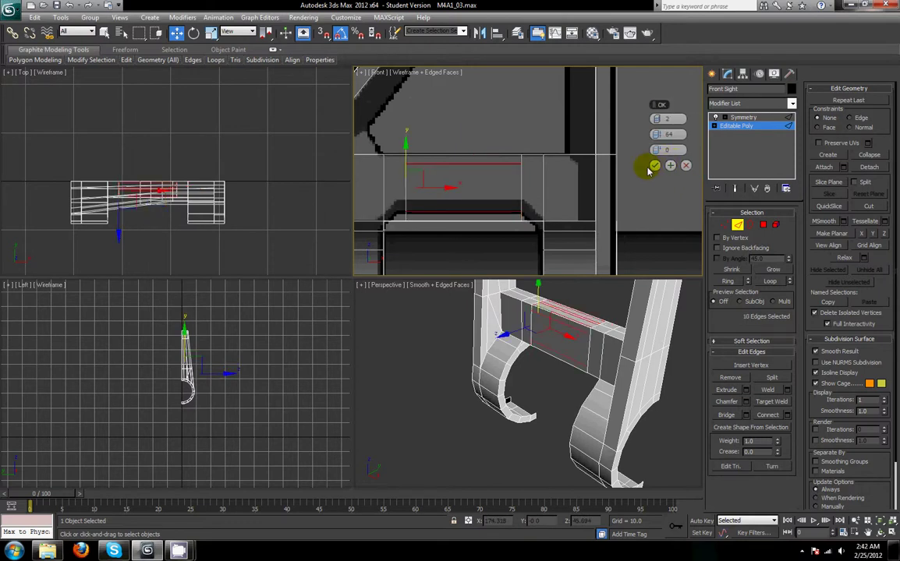
click(655, 167)
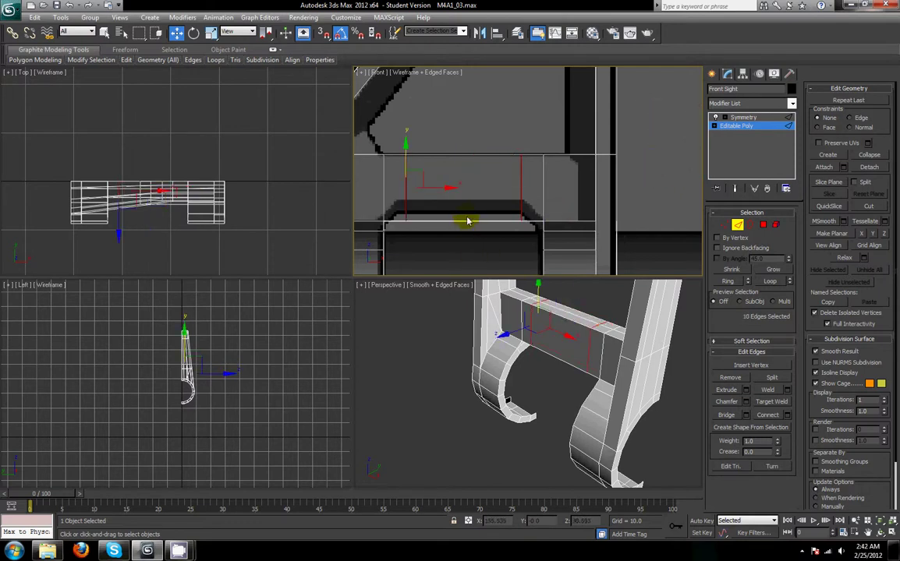
Step: Raise the crossbar's bottom edges between the two new loops to form the arched underside of the reference
drag(478, 226, 463, 176)
click(740, 226)
click(534, 442)
alt+middle_drag(534, 442, 587, 295)
Step: Unhide the other rifle parts and turn off the edge display in the Perspective view
right_click(603, 427)
click(588, 374)
key(F4)
scroll(581, 343, up, 6)
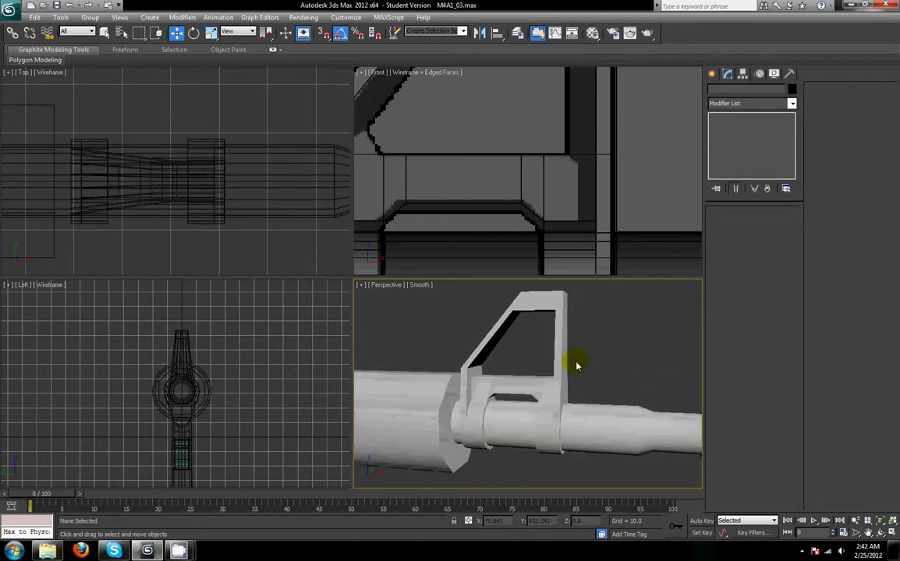
Step: Create an 18-sided cylinder with a radius of about 5.14 over the sight's rounded top in the Front view
scroll(555, 154, down, 3)
scroll(550, 195, down, 2)
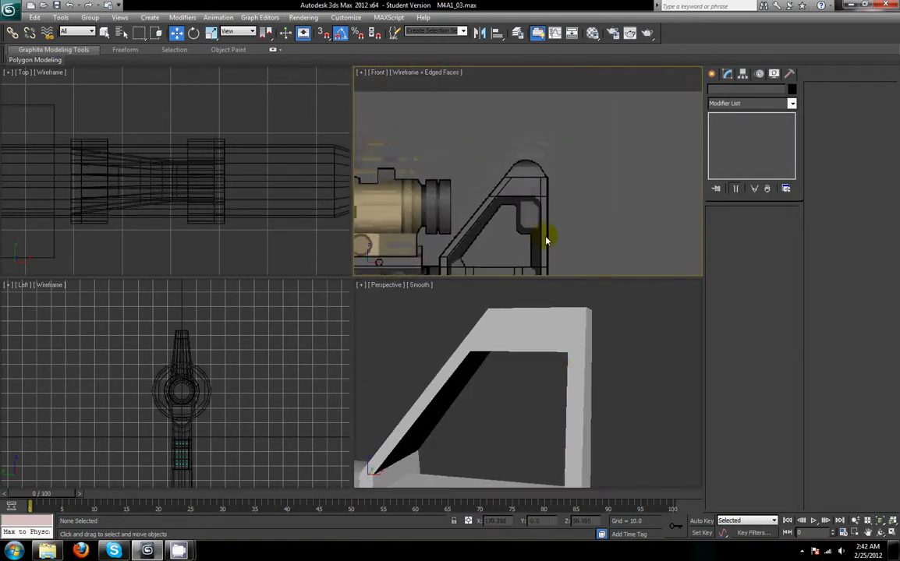
scroll(508, 183, up, 6)
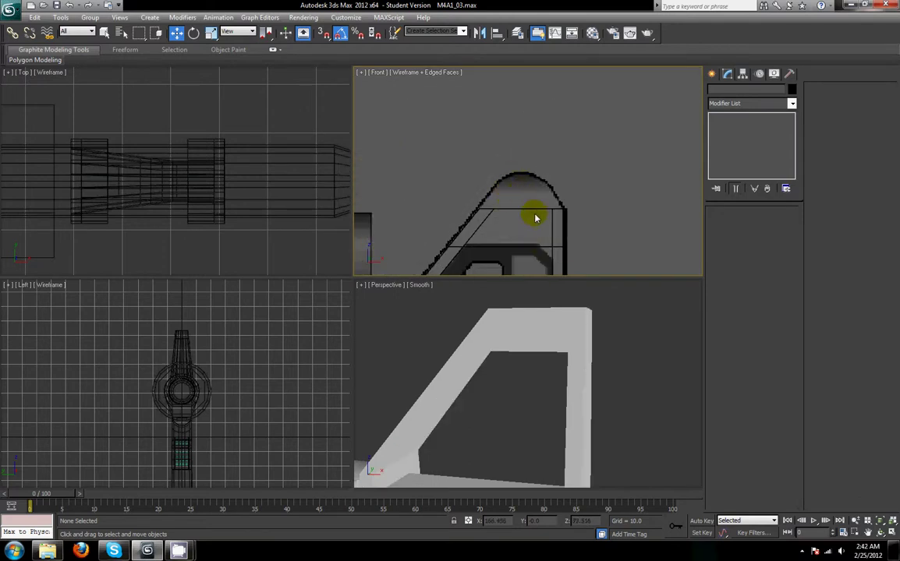
middle_drag(535, 218, 530, 172)
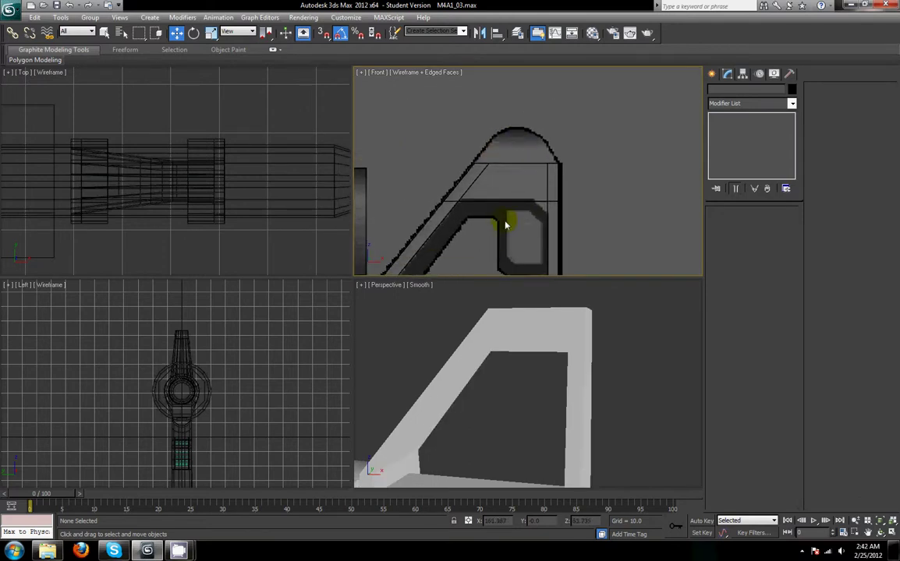
scroll(521, 211, up, 4)
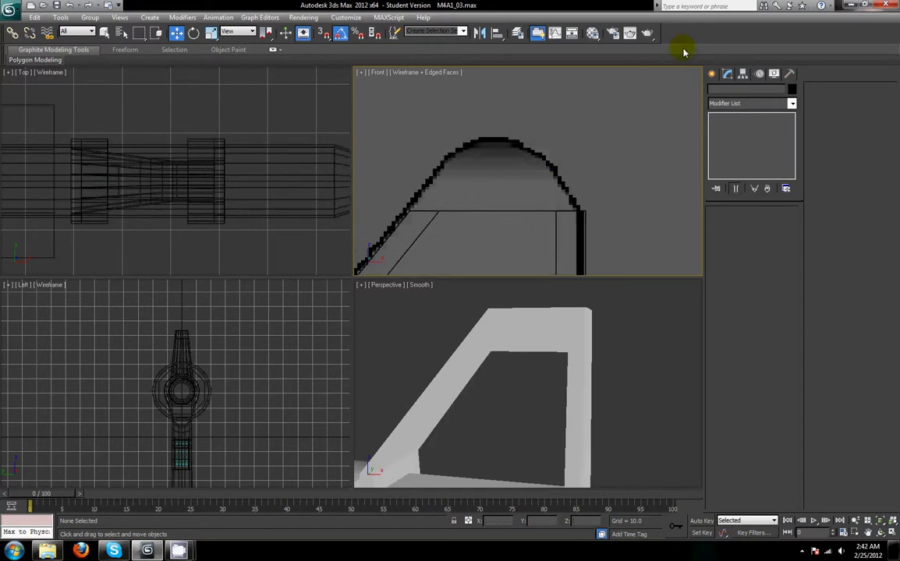
click(712, 75)
click(731, 165)
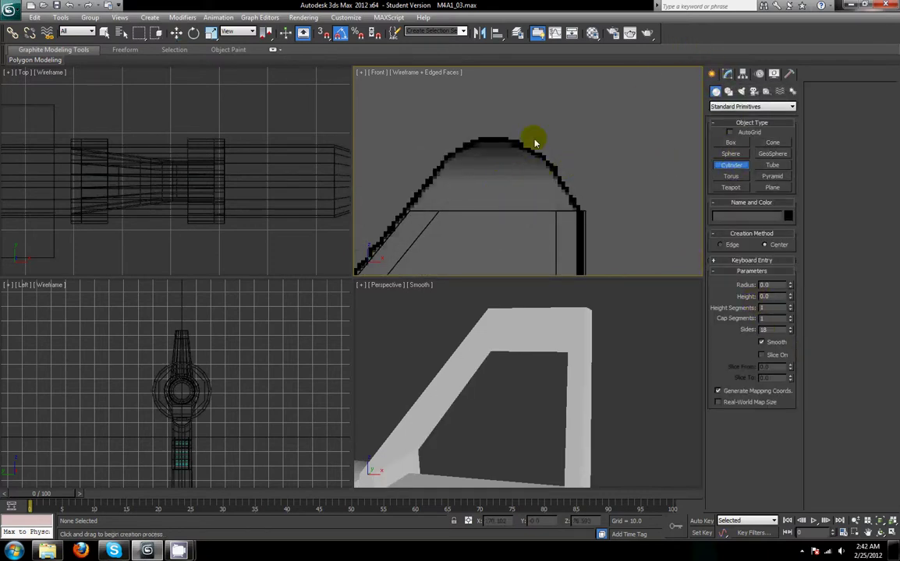
drag(497, 200, 499, 135)
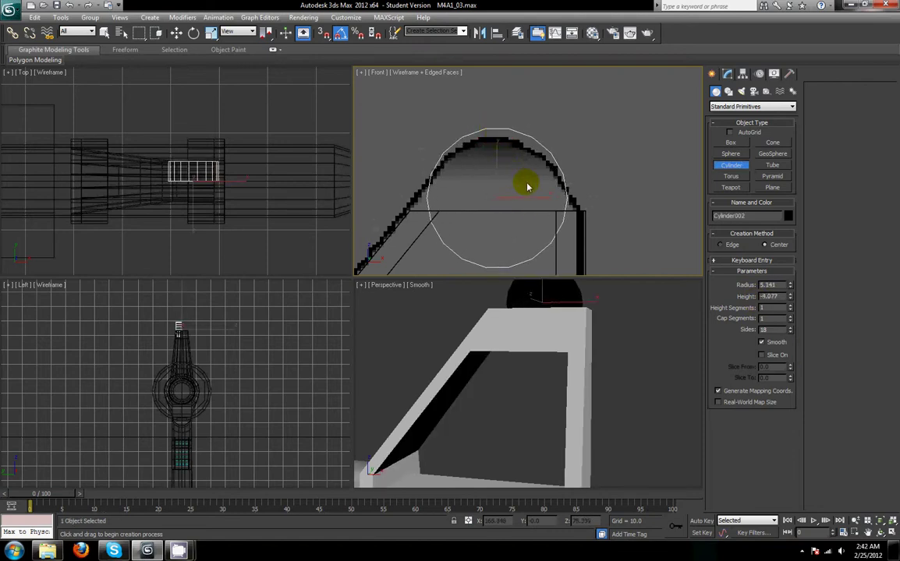
click(488, 152)
Step: Show edged faces in the Perspective view and copy the Y coordinate of a vertex on the Front Sight's top outer edge
alt+middle_drag(623, 323, 575, 357)
key(w)
click(521, 369)
key(F4)
click(727, 76)
click(742, 127)
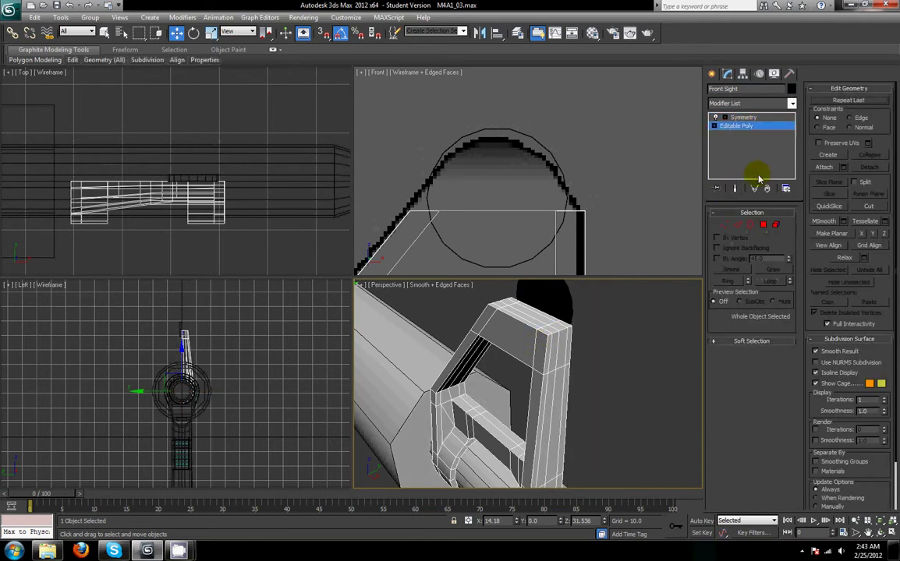
click(724, 225)
click(537, 333)
alt+middle_drag(585, 363, 562, 456)
scroll(587, 374, up, 2)
scroll(570, 405, up, 2)
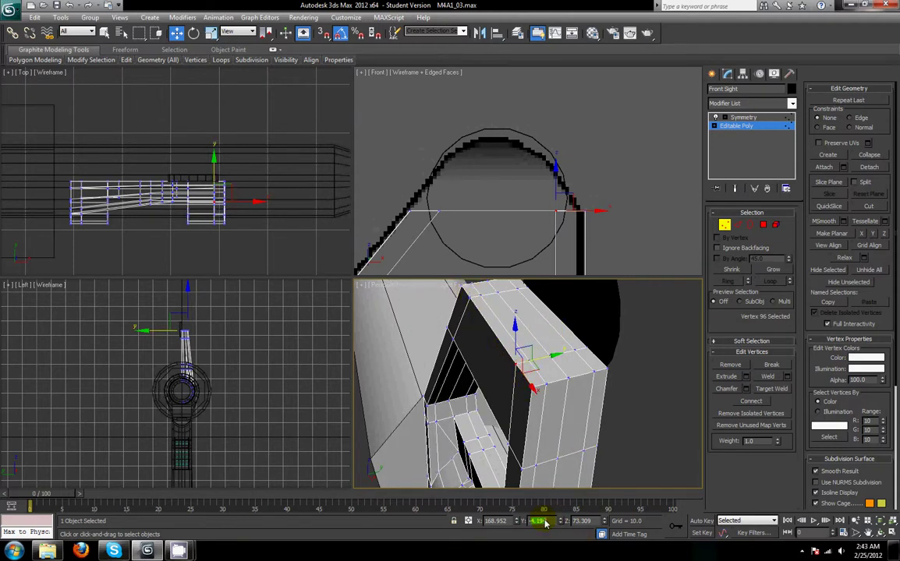
click(720, 227)
Step: Set the cylinder's Y position to -4.194 so it sits at the outer side of the sight's top
click(590, 313)
scroll(646, 351, down, 3)
mouse_move(646, 352)
alt+middle_down()
mouse_move(608, 369)
mouse_move(635, 354)
alt+middle_up()
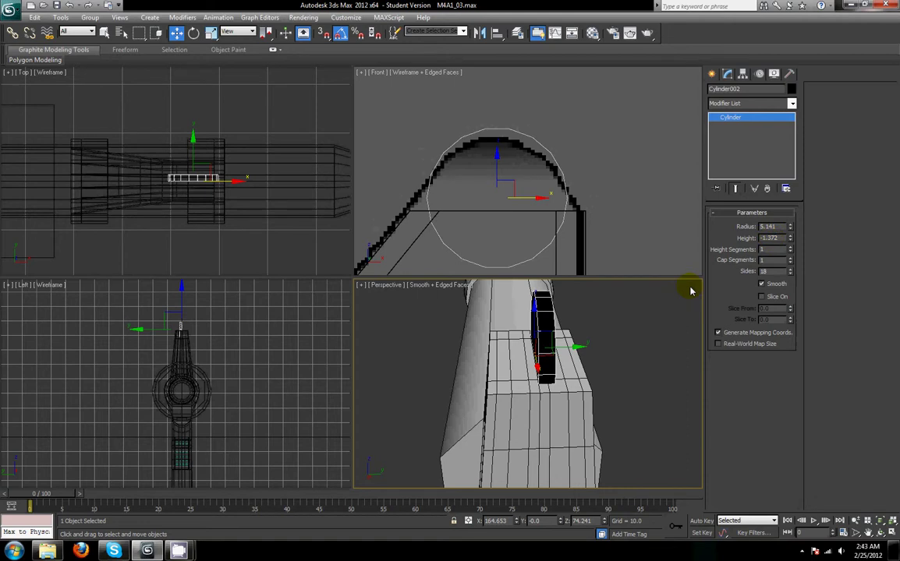
alt+middle_drag(565, 340, 596, 429)
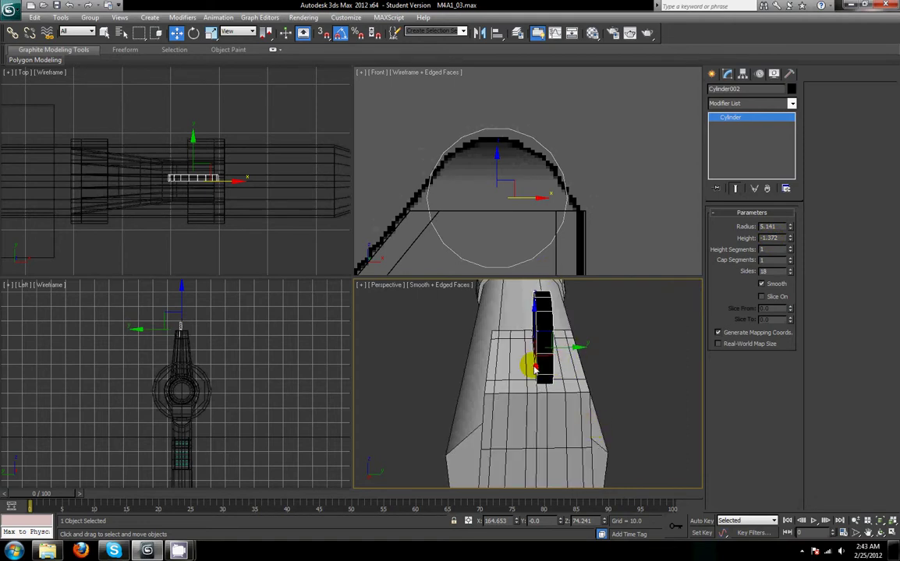
alt+middle_drag(531, 347, 578, 365)
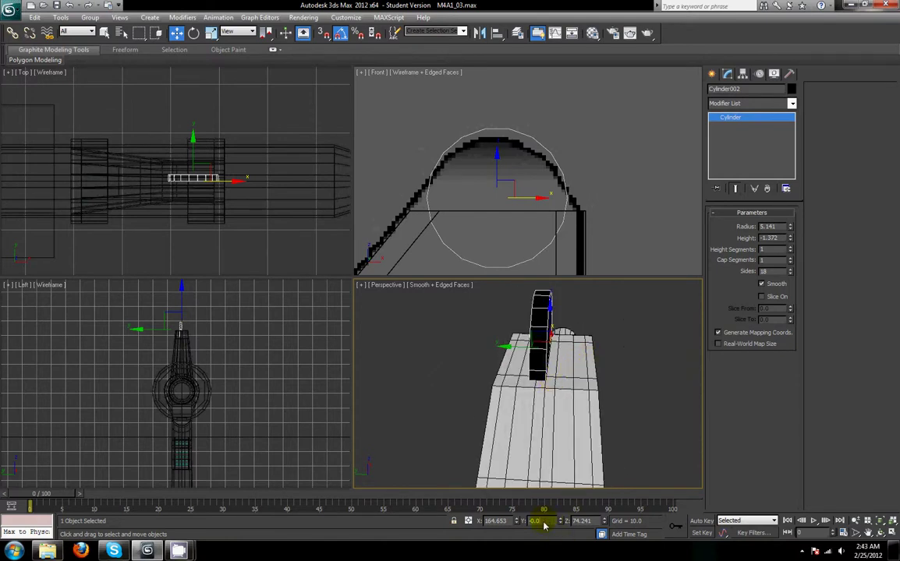
key(Return)
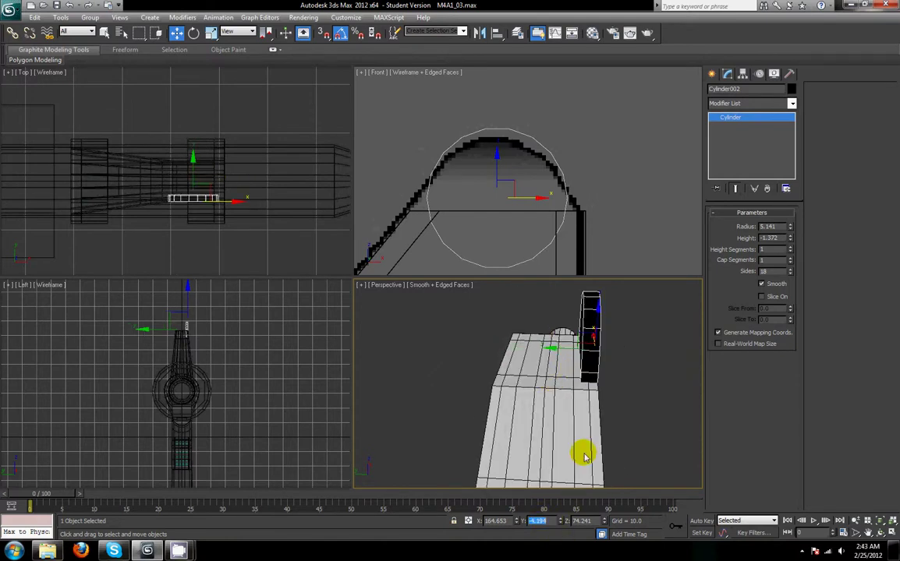
alt+middle_drag(609, 443, 586, 429)
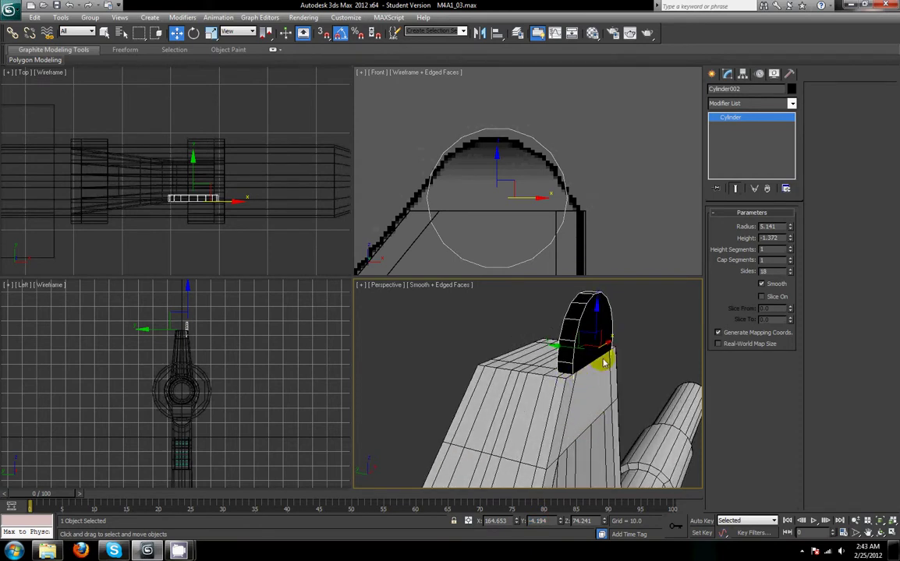
Step: Try to align the cylinder's pivot point to the Front Sight's maximum on the Front view's screen Z axis
alt+middle_drag(645, 382, 518, 187)
click(495, 35)
click(585, 235)
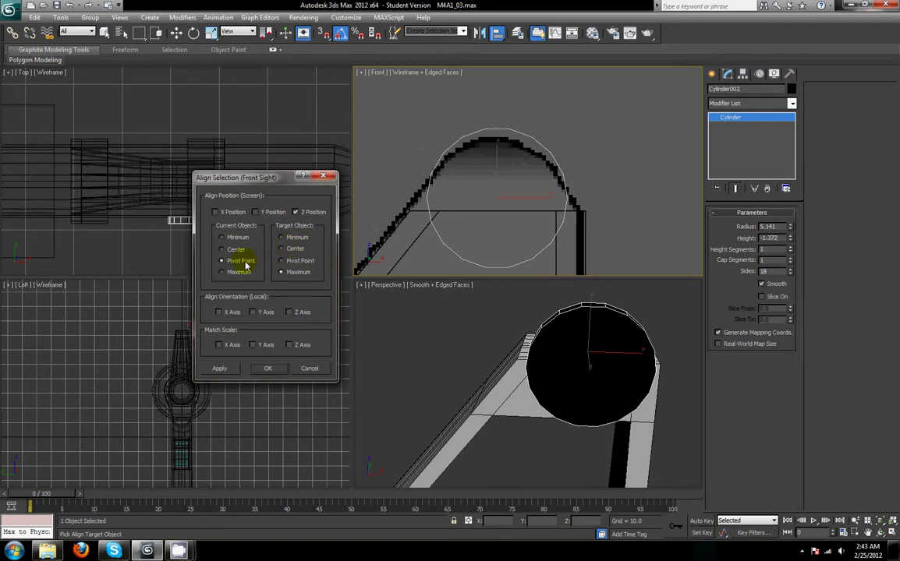
click(269, 369)
alt+middle_drag(577, 415, 483, 418)
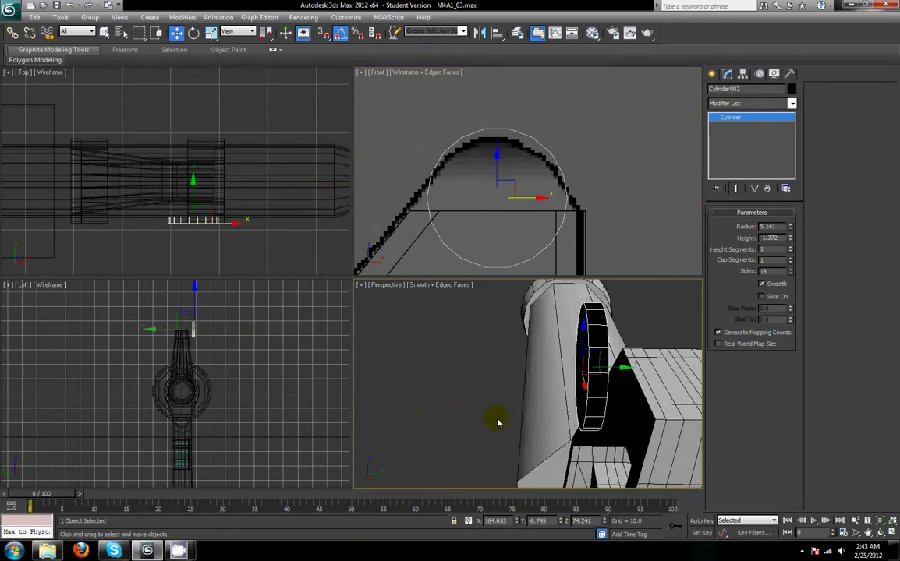
key(ctrl+z)
Step: Align the cylinder's pivot point to the Front Sight's maximum on the world Z position
alt+middle_drag(557, 424, 544, 385)
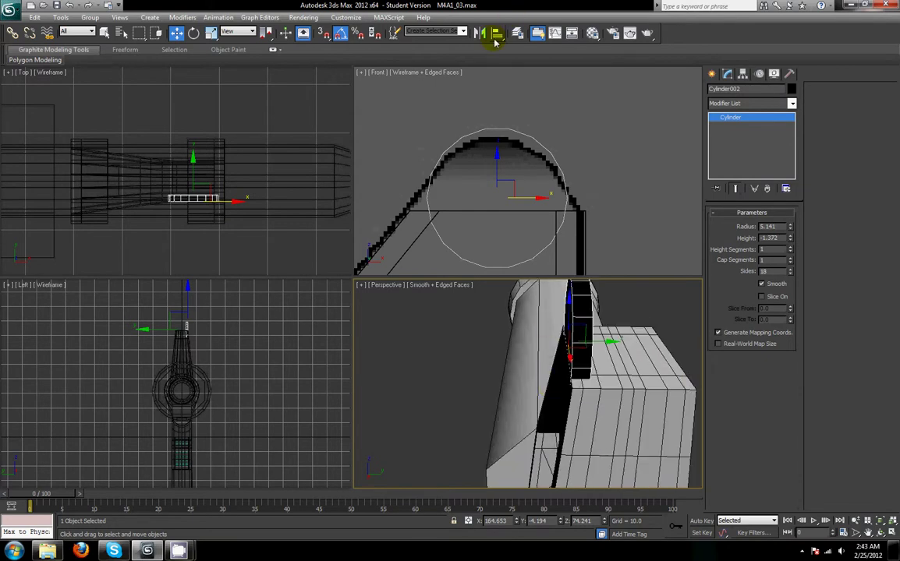
click(497, 33)
click(625, 393)
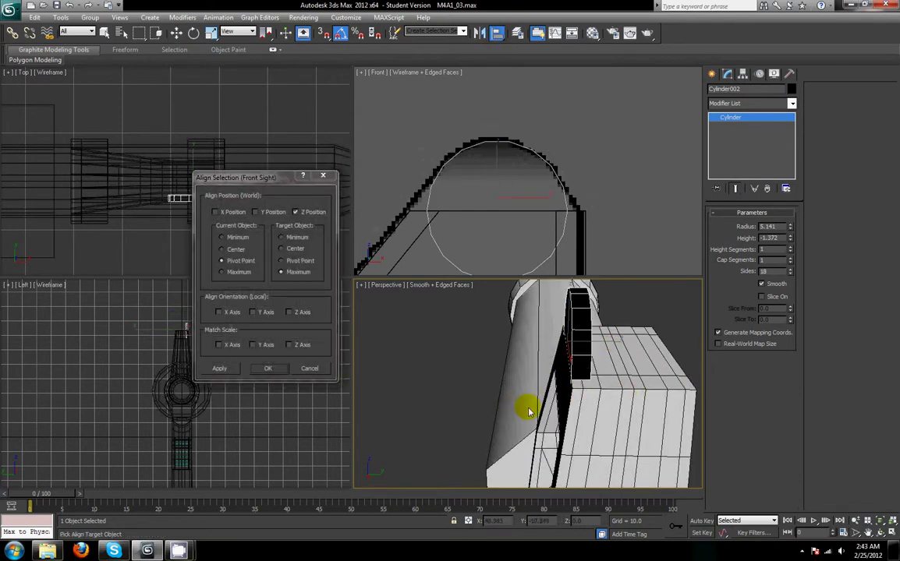
click(268, 368)
alt+middle_drag(396, 391, 483, 400)
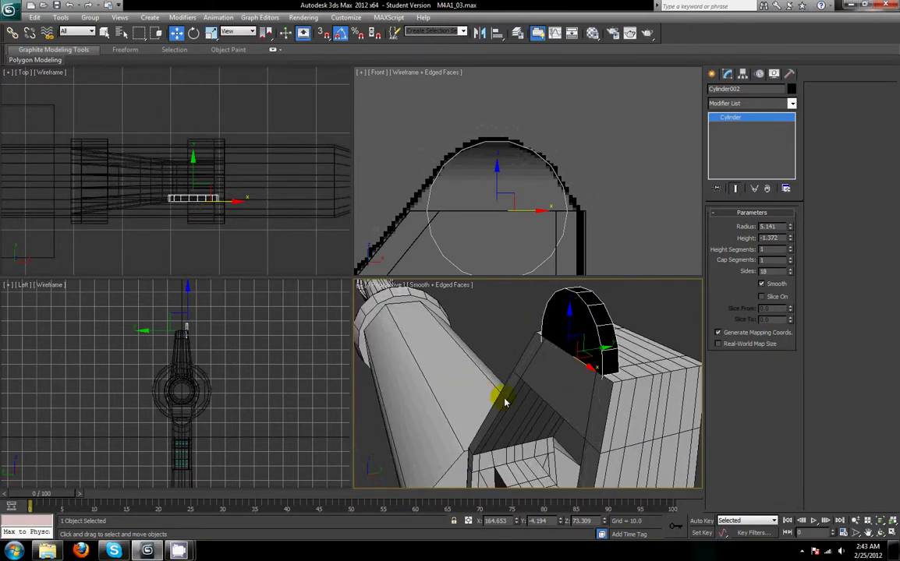
alt+middle_drag(548, 388, 618, 402)
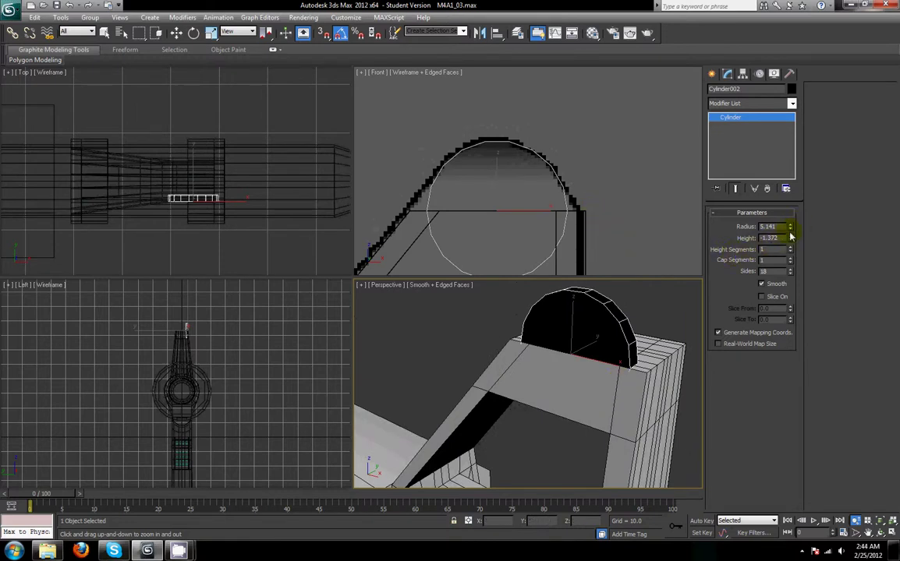
Step: Set the cylinder's height to -1.0 and convert it to an Editable Poly
key(Return)
alt+middle_drag(701, 368, 643, 390)
key(w)
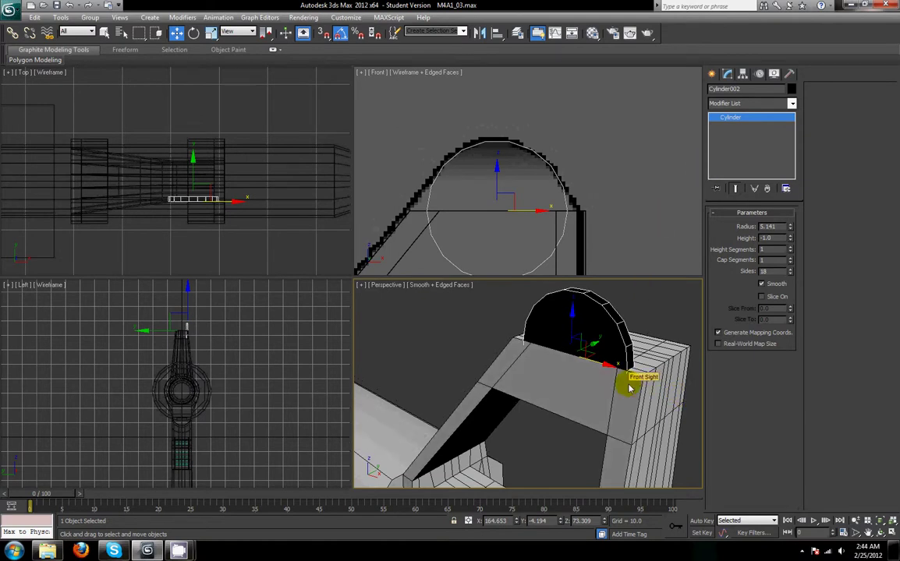
click(630, 387)
click(565, 346)
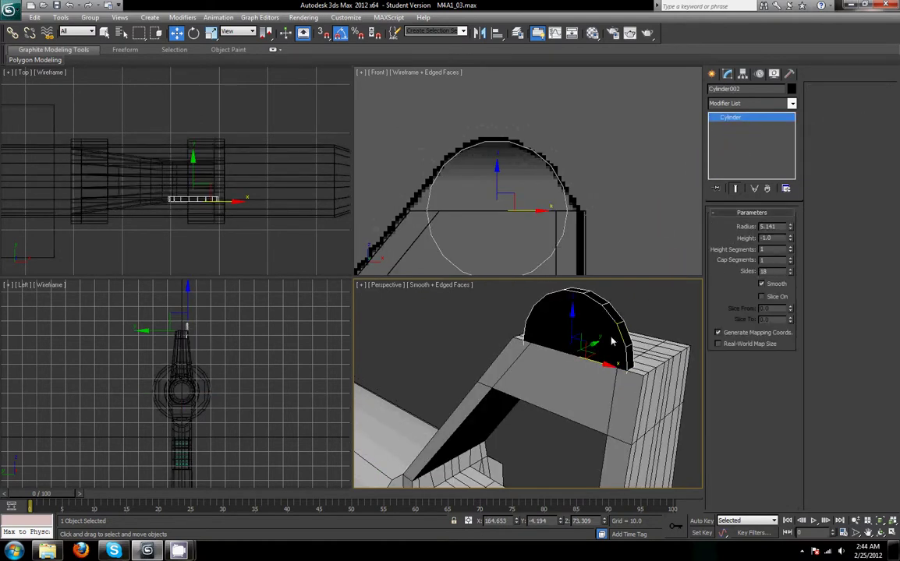
right_click(612, 340)
mouse_move(675, 434)
click(726, 443)
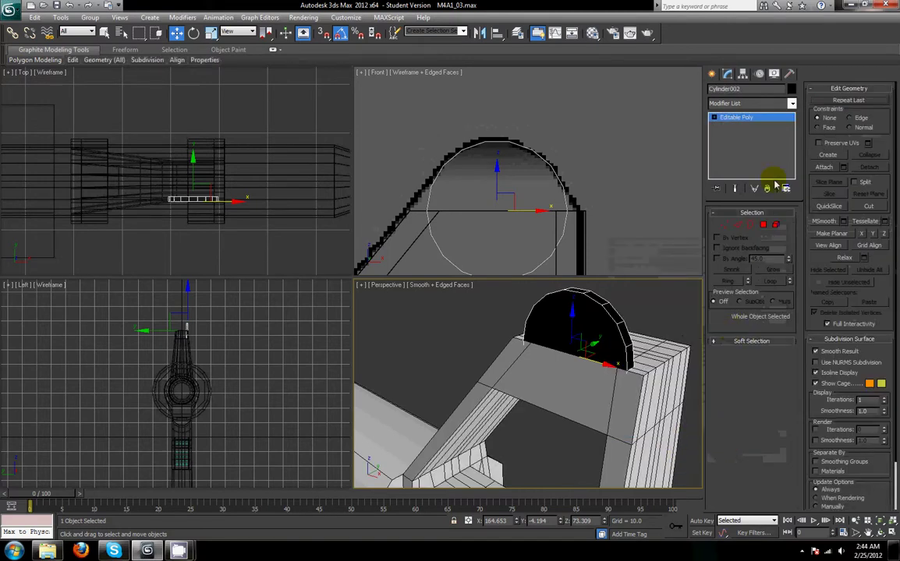
Step: Try to delete the vertices of the cylinder's lower half without connecting its caps first
click(725, 226)
drag(418, 226, 680, 335)
middle_drag(585, 206, 590, 161)
key(Delete)
drag(471, 220, 590, 302)
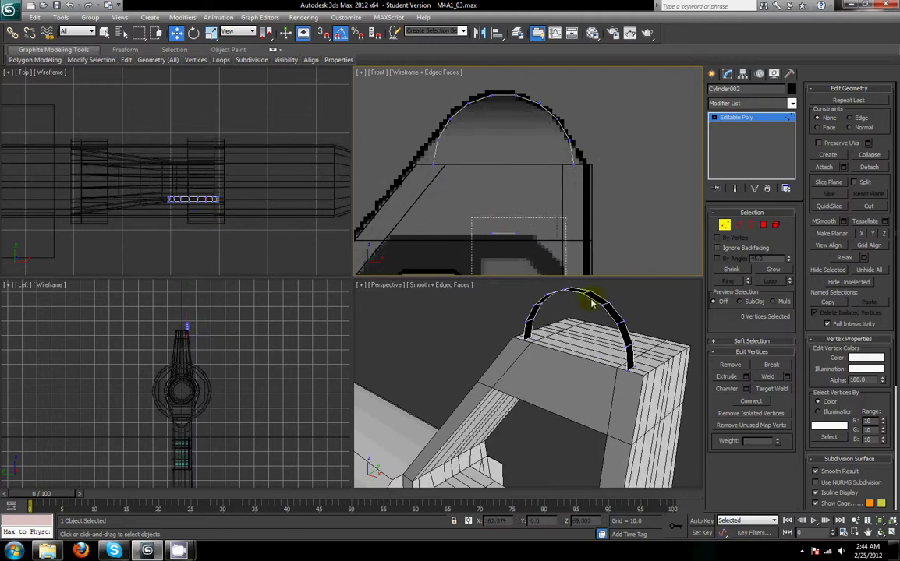
middle_drag(604, 236, 603, 252)
drag(687, 252, 473, 197)
key(ctrl+z)
key(ctrl+z)
Step: Connect the opposite vertices row by row across the cylinder's caps, from the middle row up to the top
drag(389, 162, 616, 195)
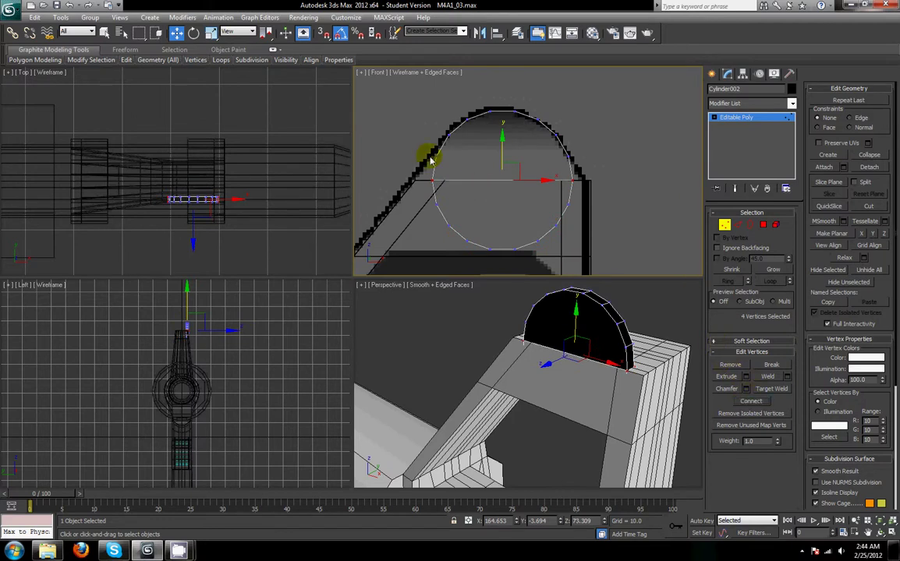
drag(386, 122, 596, 160)
click(750, 405)
drag(386, 113, 569, 148)
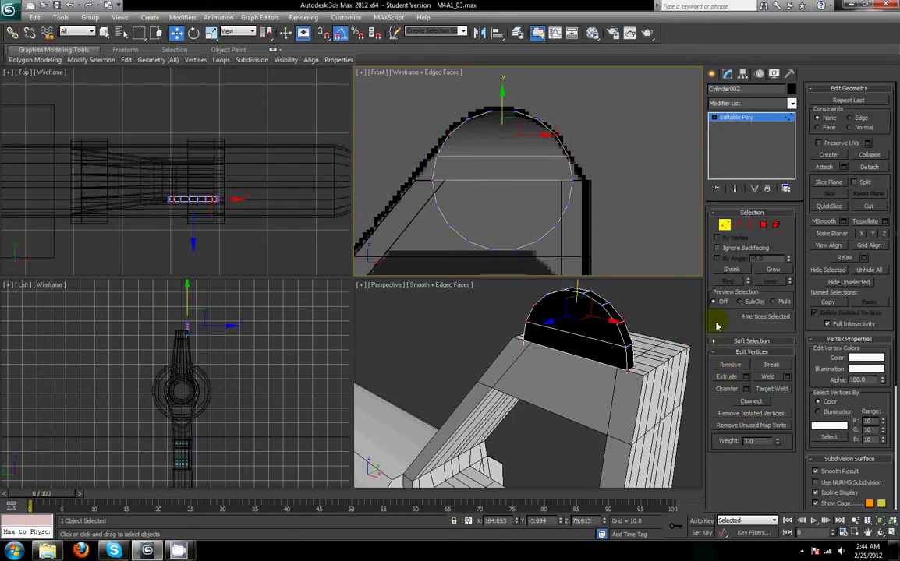
click(752, 402)
click(552, 146)
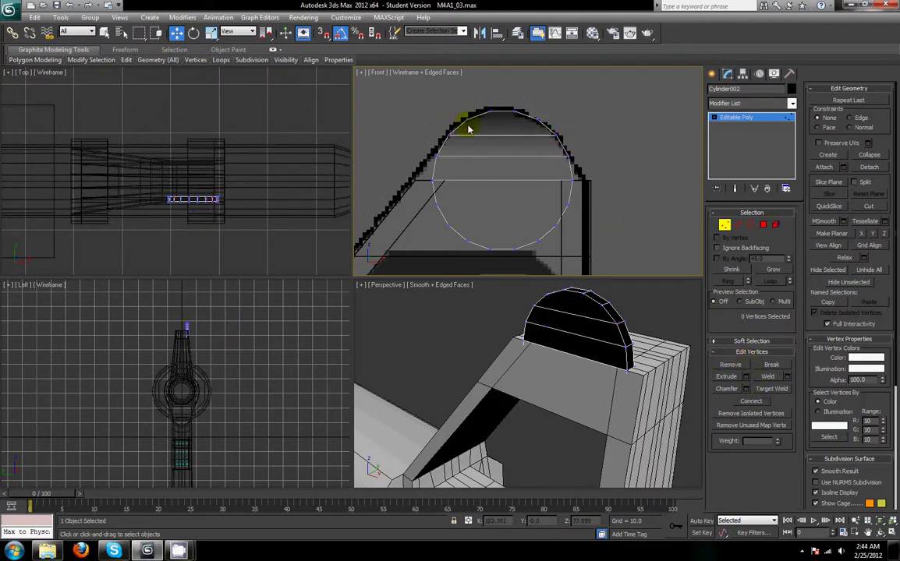
drag(409, 103, 569, 130)
click(753, 401)
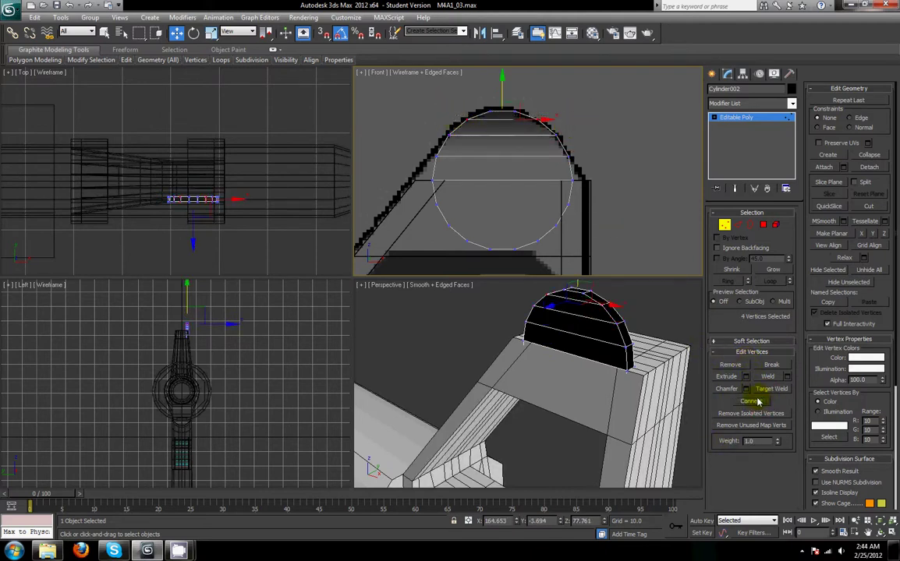
Step: Delete the vertices of the cylinder's lower half and frame the remaining half in the Front view
drag(387, 168, 628, 248)
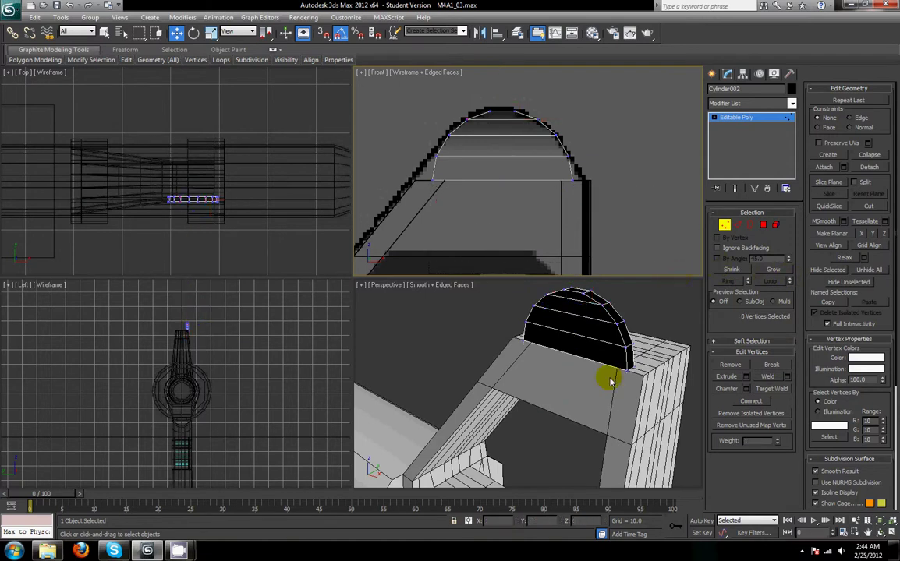
alt+middle_drag(637, 377, 625, 352)
click(724, 226)
click(710, 73)
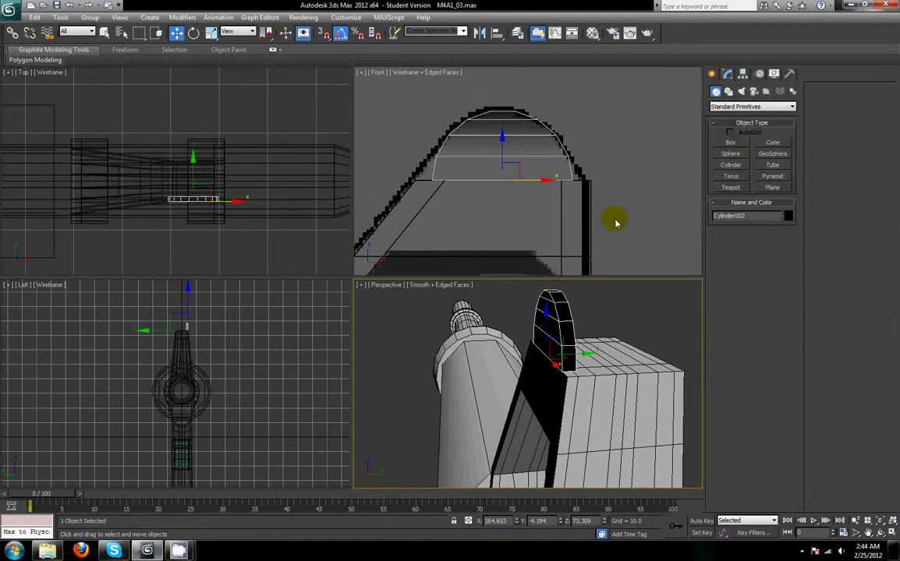
alt+middle_drag(591, 220, 556, 229)
key(f)
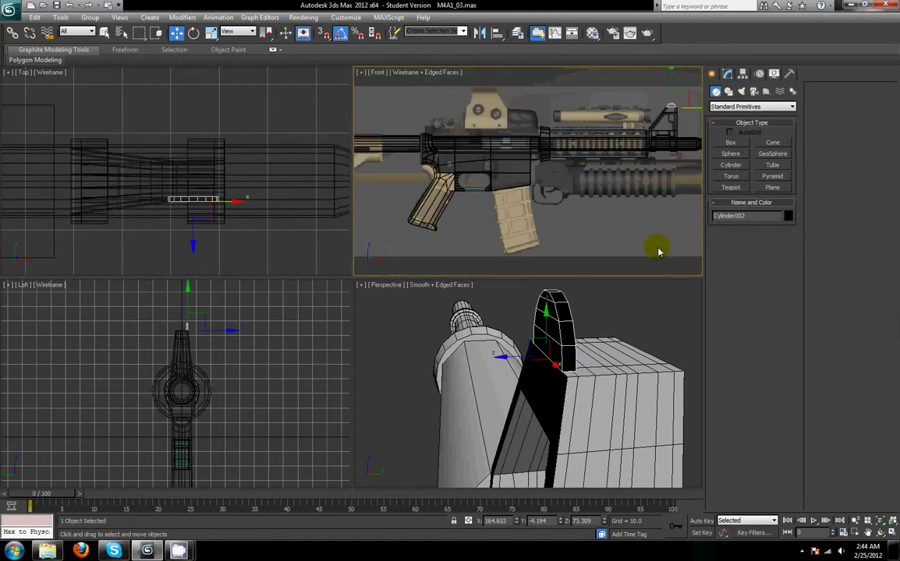
key(z)
middle_drag(598, 188, 586, 192)
scroll(595, 193, down, 3)
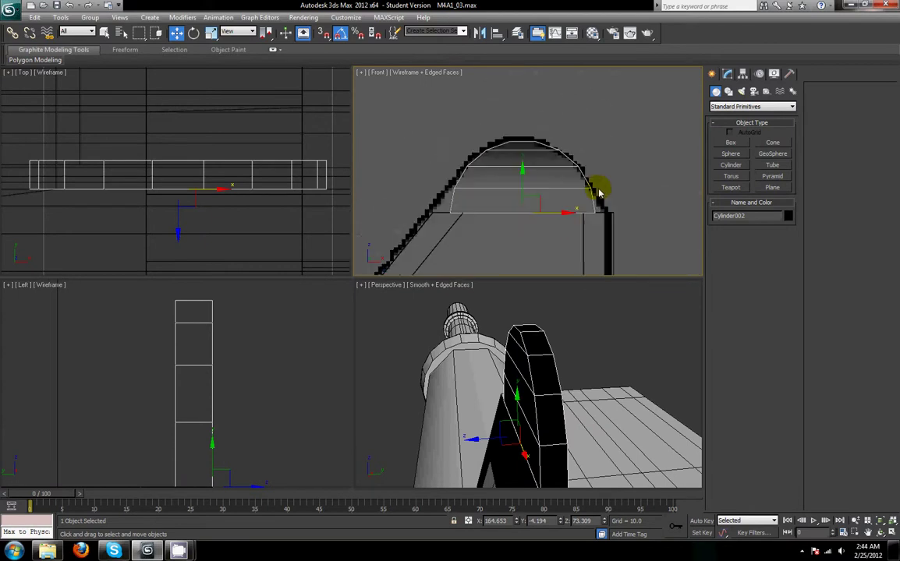
Step: Delete the narrow outer strip of polygons on the Front Sight's top, beneath the half cylinder
alt+middle_drag(607, 329, 546, 418)
click(545, 415)
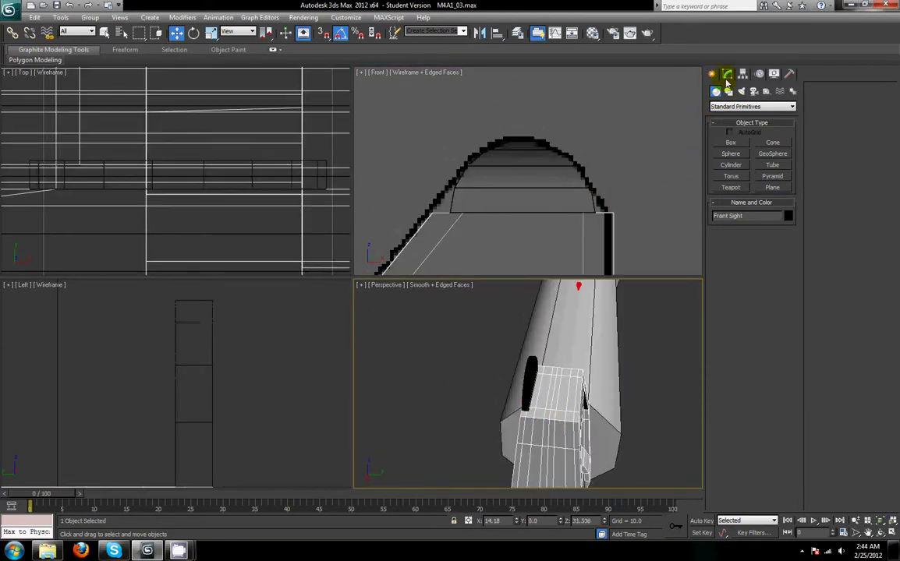
click(726, 75)
click(731, 126)
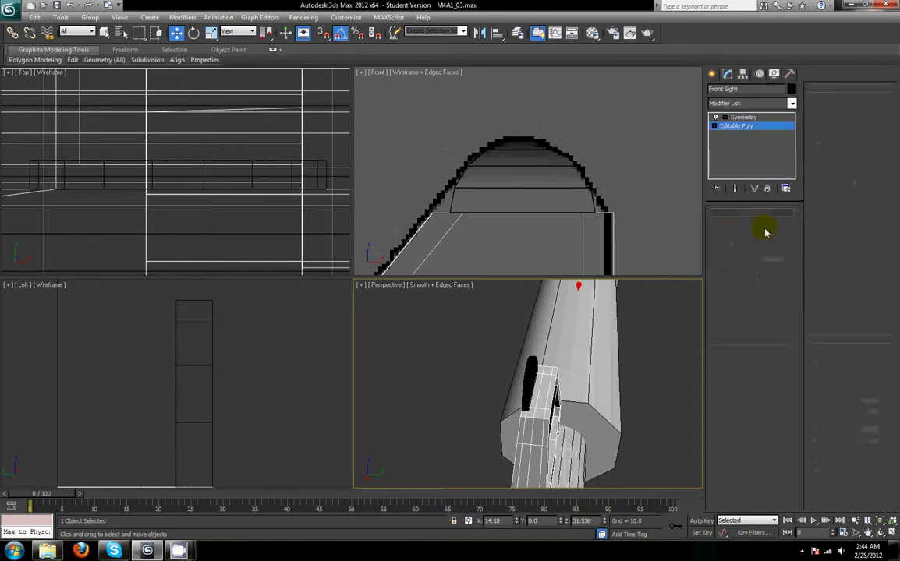
key(4)
scroll(563, 320, up, 3)
middle_drag(561, 321, 375, 366)
click(532, 382)
ctrl+click(536, 368)
ctrl+click(597, 451)
alt+middle_drag(597, 450, 645, 446)
key(F2)
click(763, 225)
Step: Try to attach the half cylinder to the Front Sight's Editable Poly
click(538, 372)
alt+middle_drag(549, 409, 528, 414)
click(534, 407)
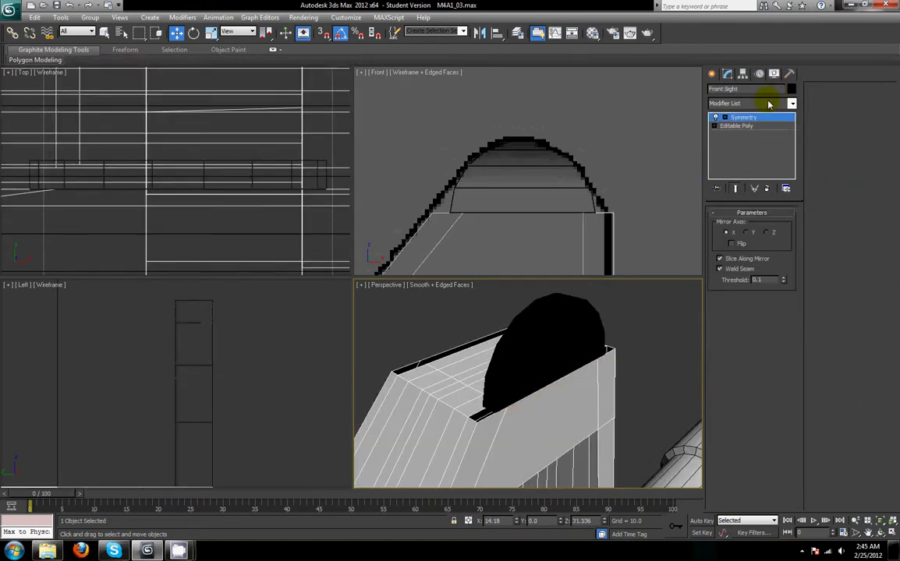
click(741, 125)
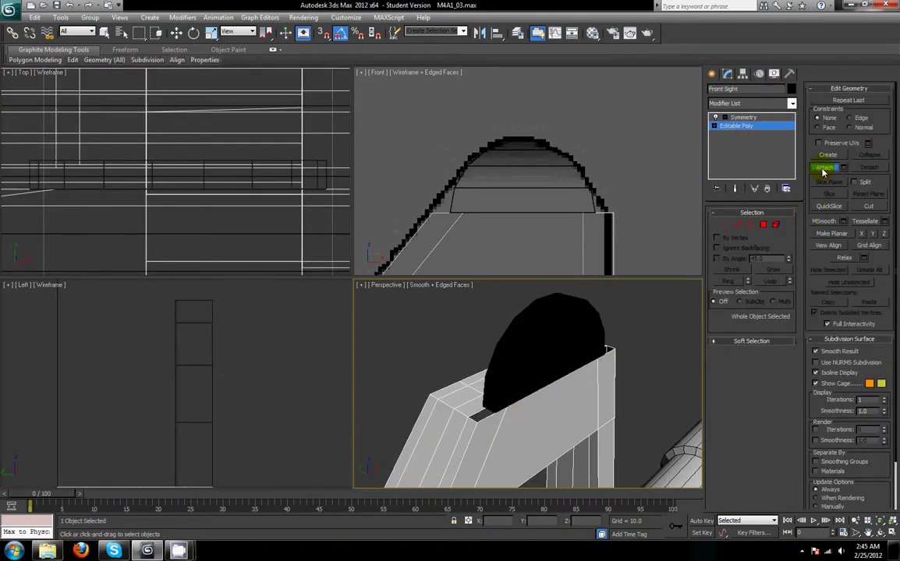
click(629, 307)
Step: Apply Reset XForm to the half cylinder and open its modifier stack
click(574, 330)
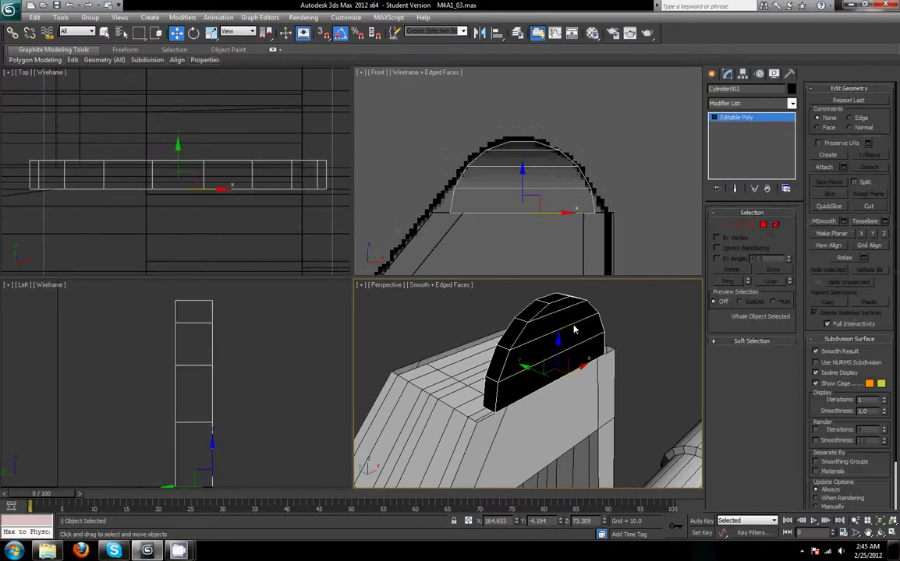
click(789, 75)
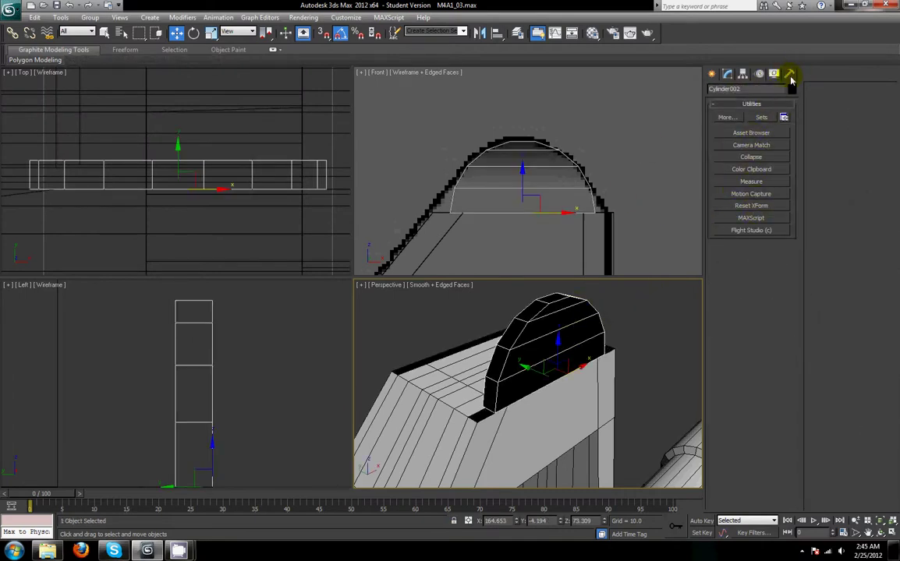
click(764, 206)
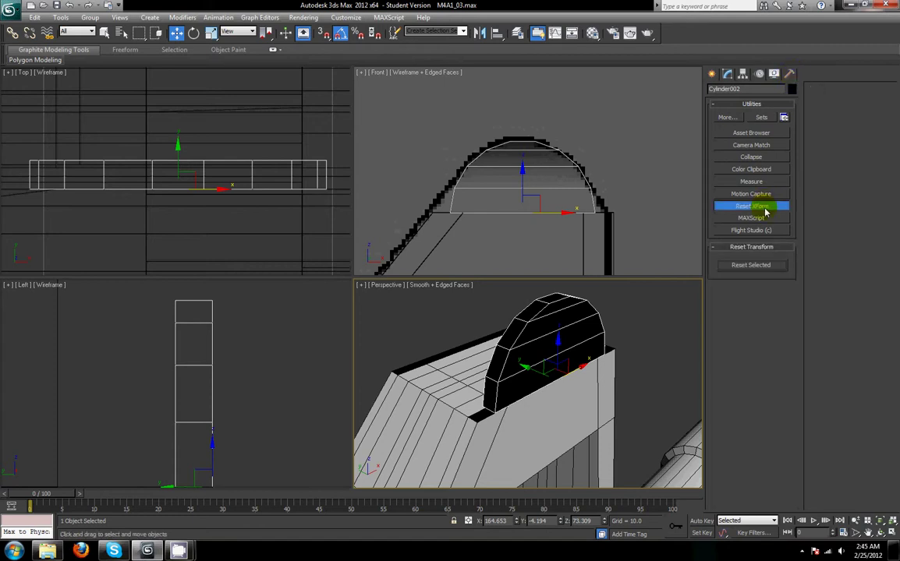
click(742, 267)
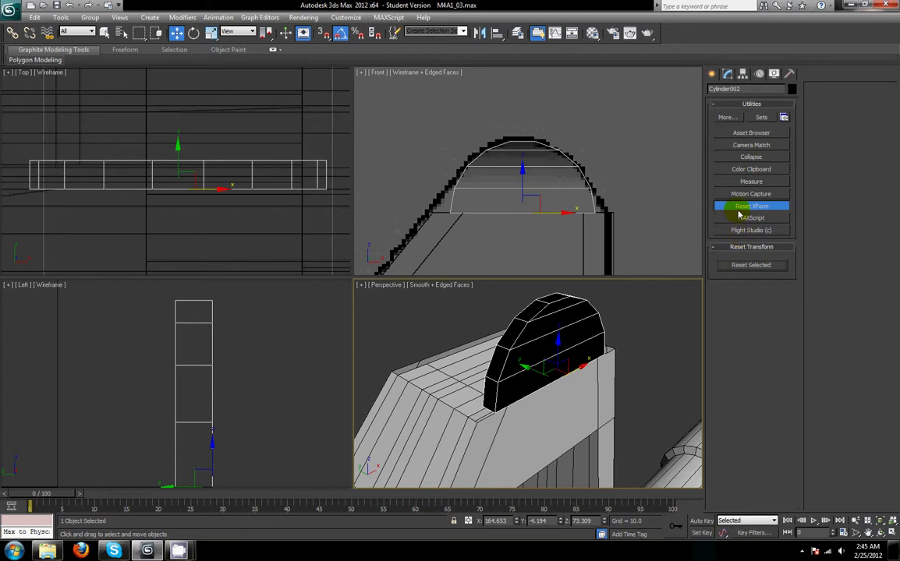
click(739, 208)
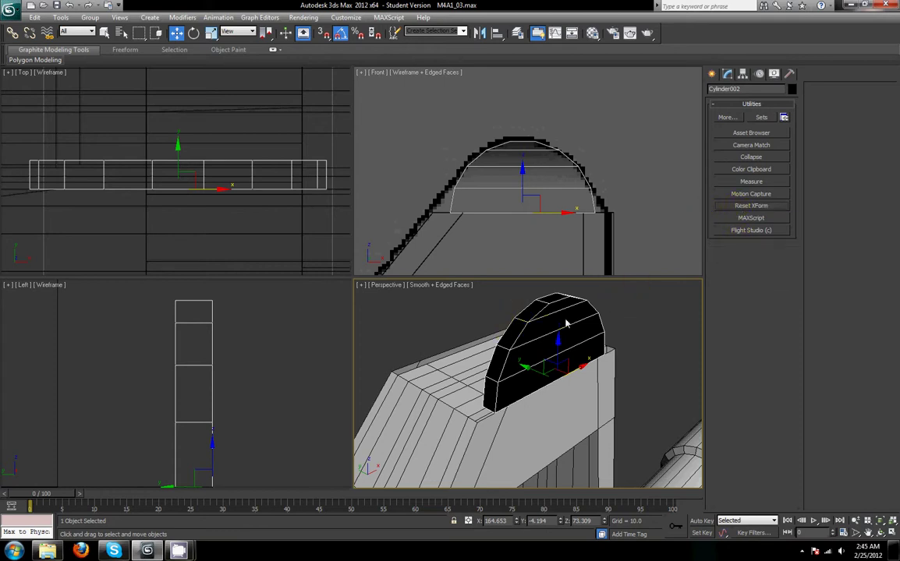
click(728, 74)
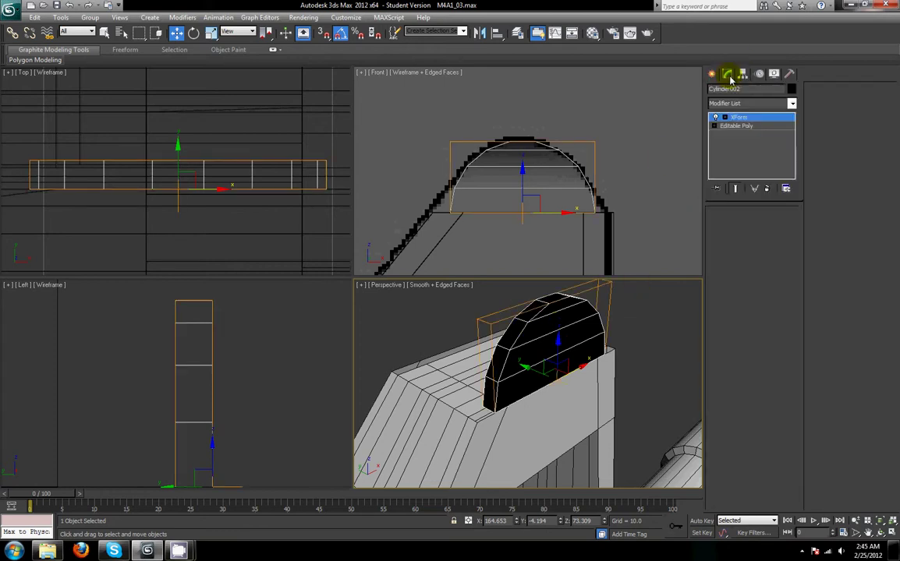
Step: Convert the half cylinder, including its XForm modifier, back to an Editable Poly
right_click(546, 347)
mouse_move(618, 447)
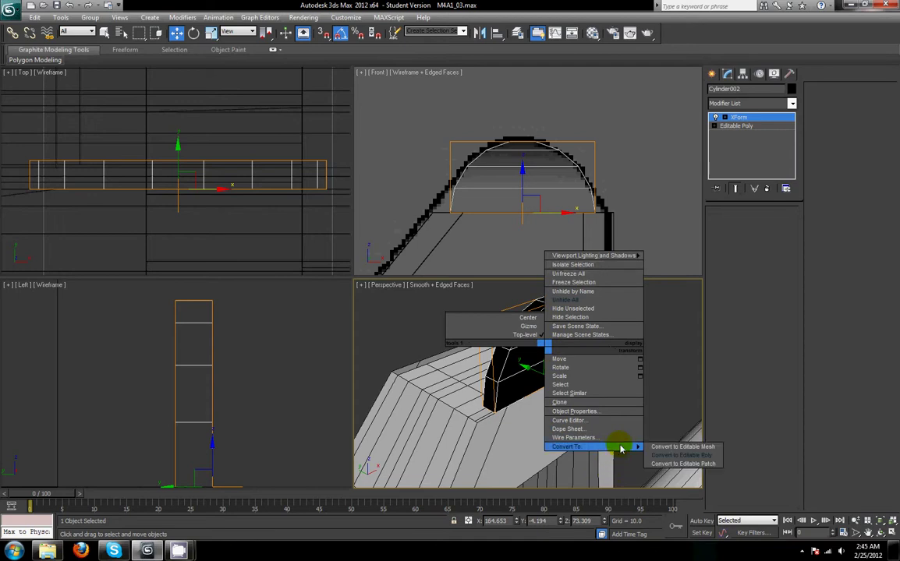
click(671, 455)
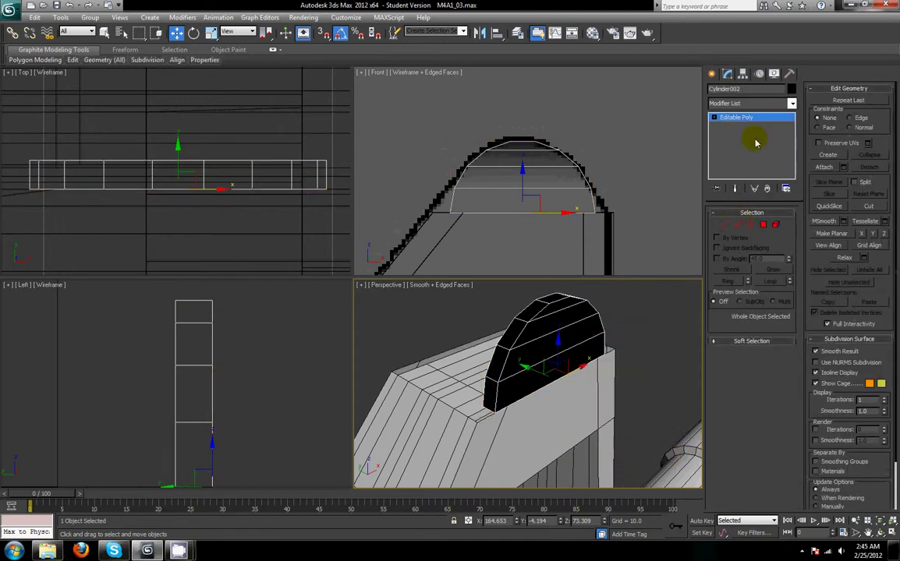
Step: Add a Bend modifier to the half cylinder
click(791, 104)
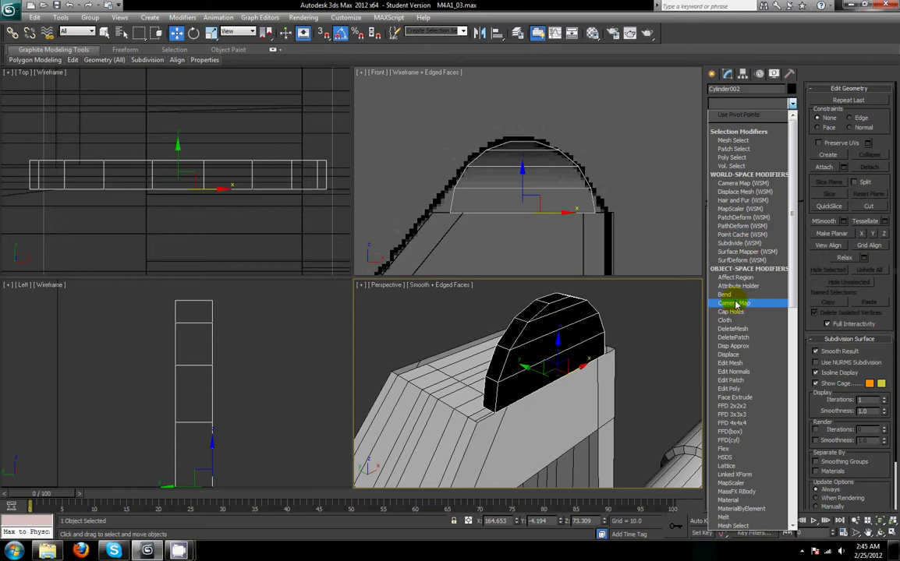
click(731, 297)
alt+middle_drag(607, 367, 506, 377)
scroll(508, 378, down, 5)
alt+middle_drag(582, 413, 581, 400)
scroll(581, 400, up, 2)
scroll(581, 400, up, 3)
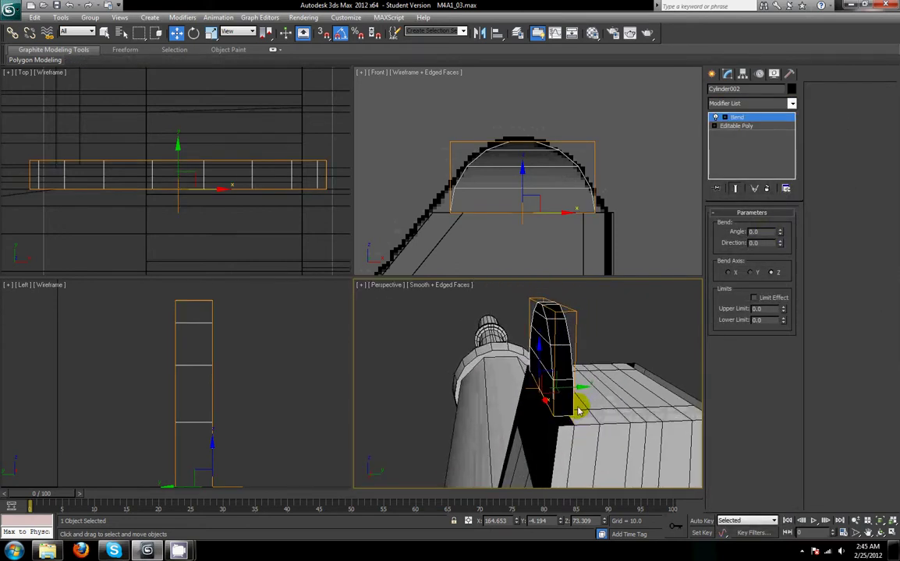
Step: Bend the half cylinder along the Z axis with a direction of 90 and an angle of 35
double_click(769, 244)
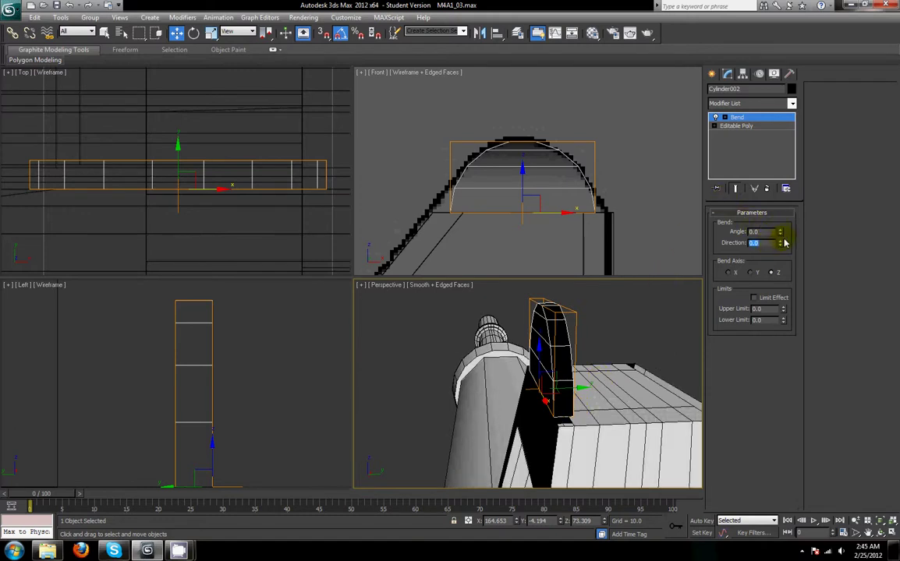
drag(779, 243, 779, 219)
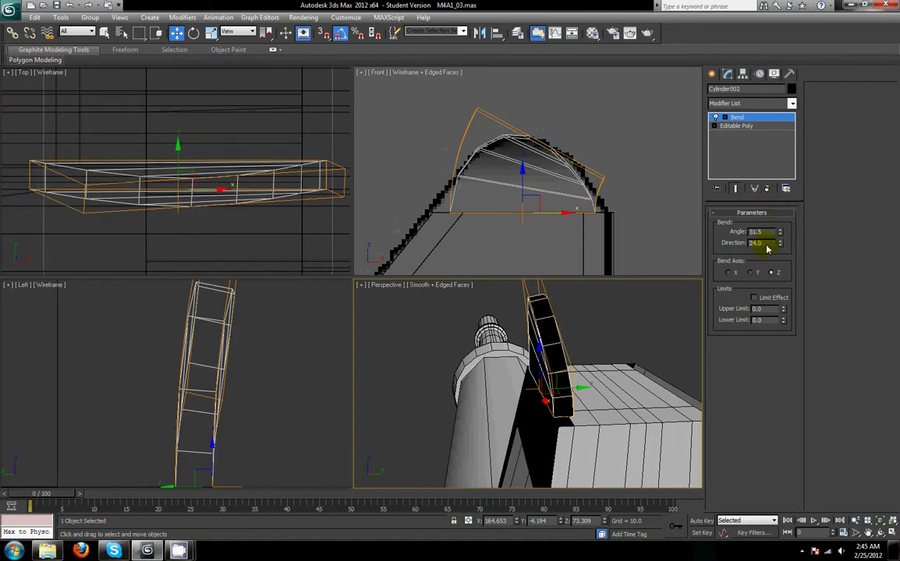
double_click(767, 244)
text(90)
key(Return)
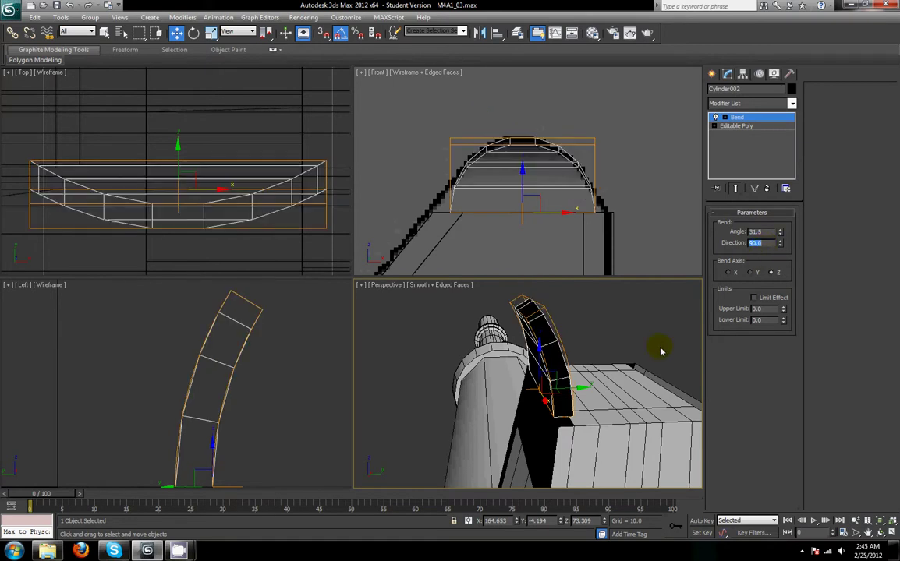
alt+middle_drag(657, 297, 627, 355)
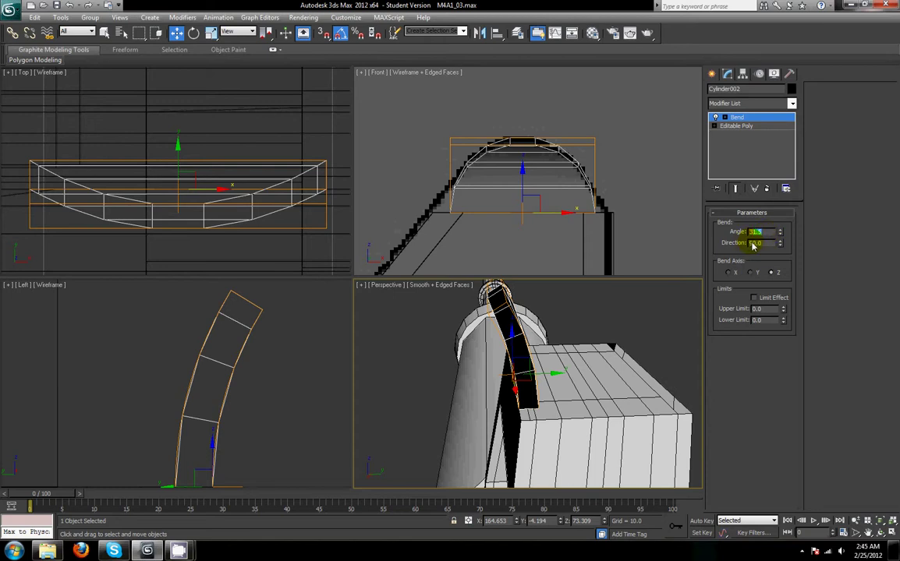
text(35)
key(Return)
alt+middle_drag(666, 341, 692, 333)
Step: Attach the bent half cylinder to the Front Sight at its Editable Poly level, beneath Symmetry
right_click(602, 204)
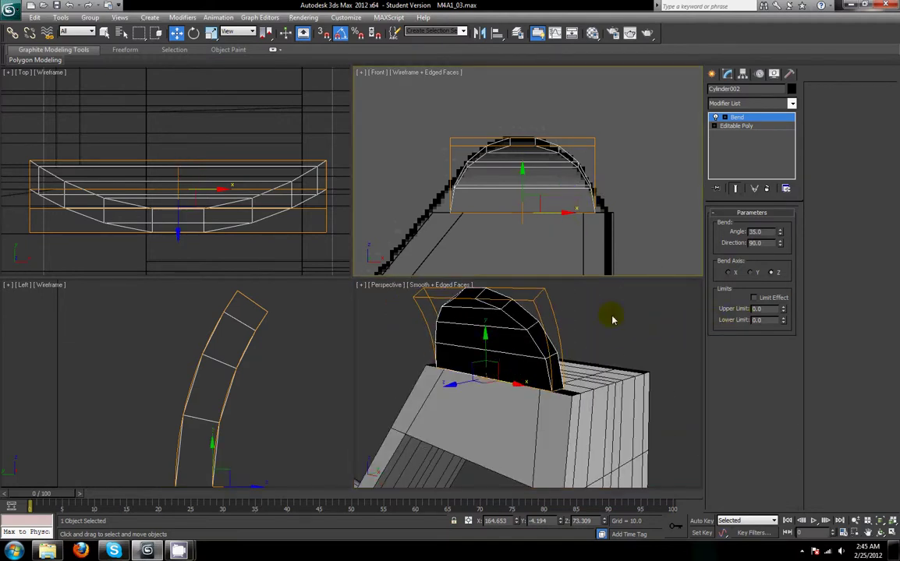
click(616, 382)
click(736, 126)
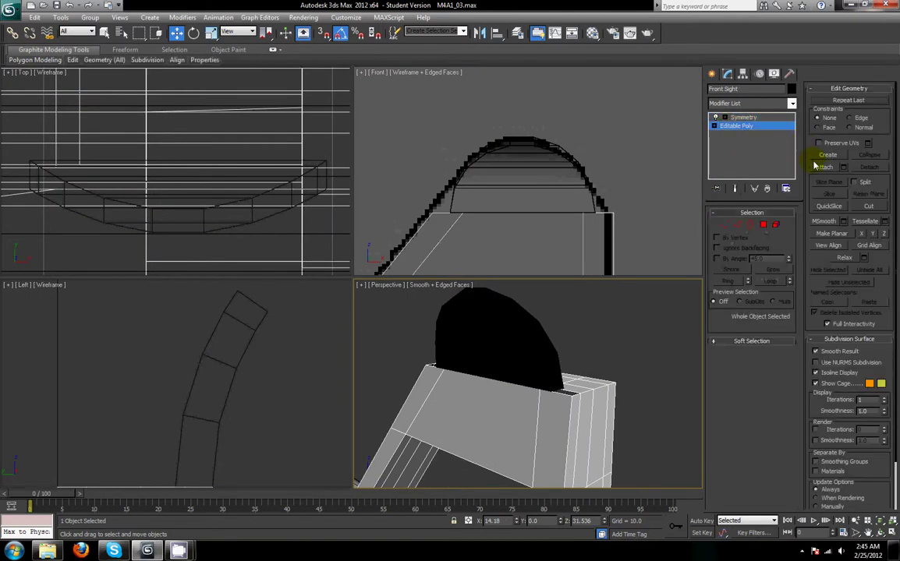
click(823, 168)
click(546, 343)
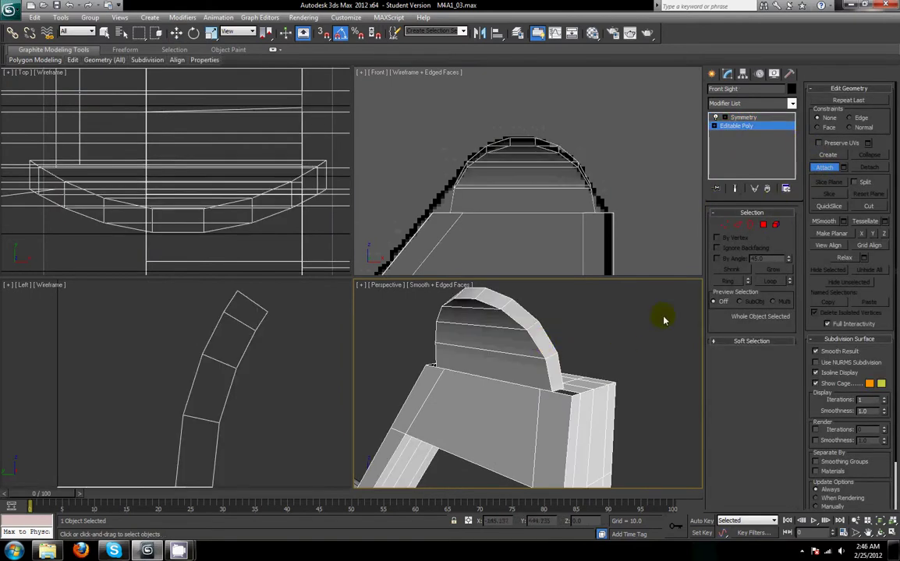
click(820, 169)
Step: Target-weld the outer base corners of the half cylinder to the outer corner vertices of the Front Sight's top
click(724, 225)
alt+middle_drag(635, 369, 625, 391)
key(alt+w)
click(771, 388)
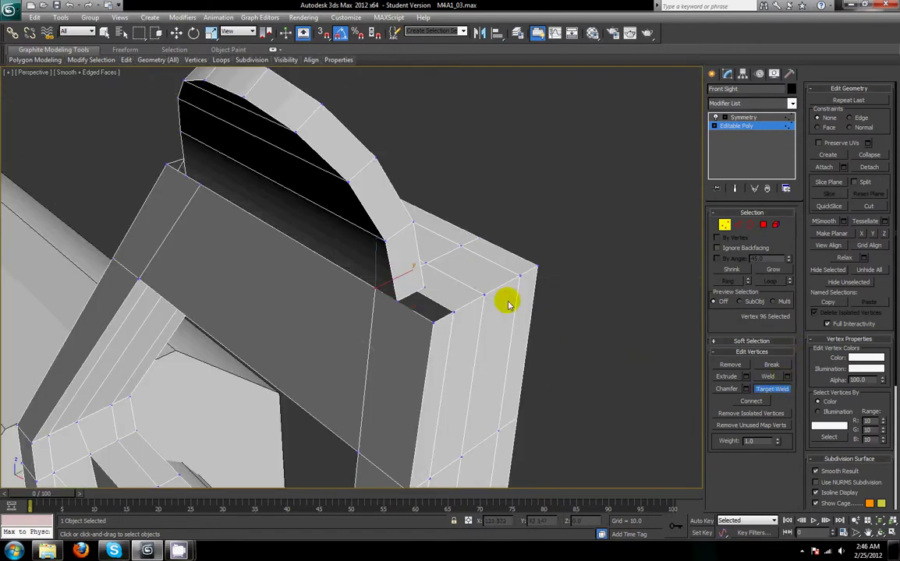
click(433, 324)
middle_drag(287, 337, 358, 291)
alt+middle_drag(303, 297, 349, 311)
key(w)
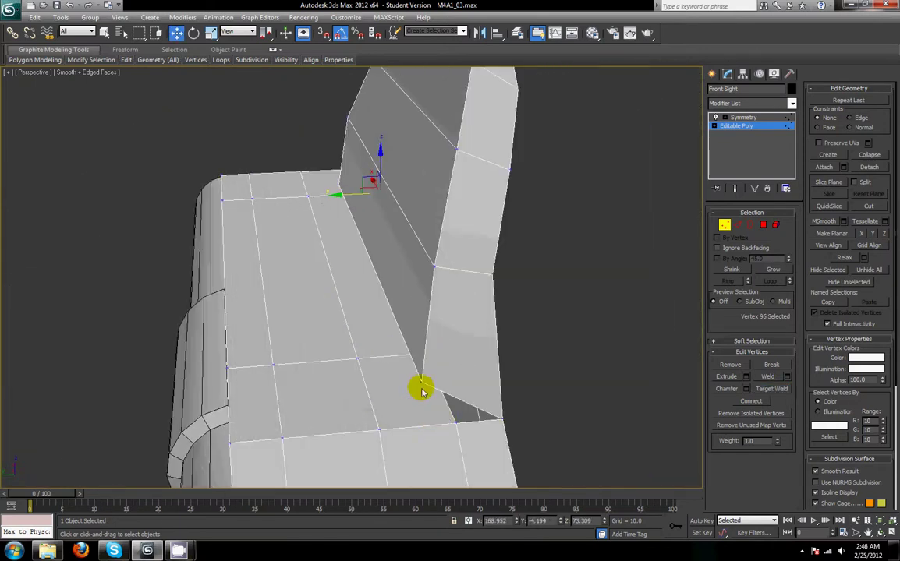
Step: Set the Y position of the sight's top vertices beside both inner base corners of the half cylinder to -3.194
click(421, 387)
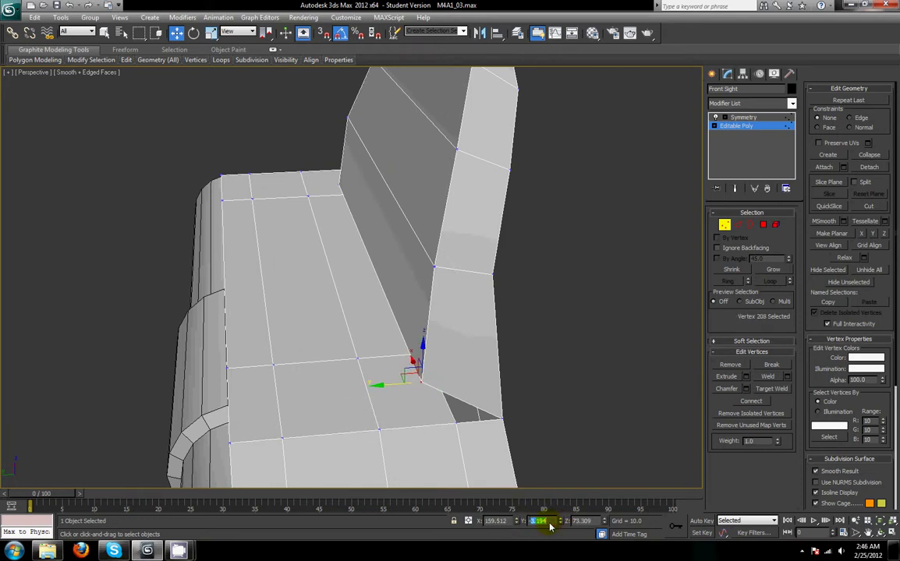
click(456, 422)
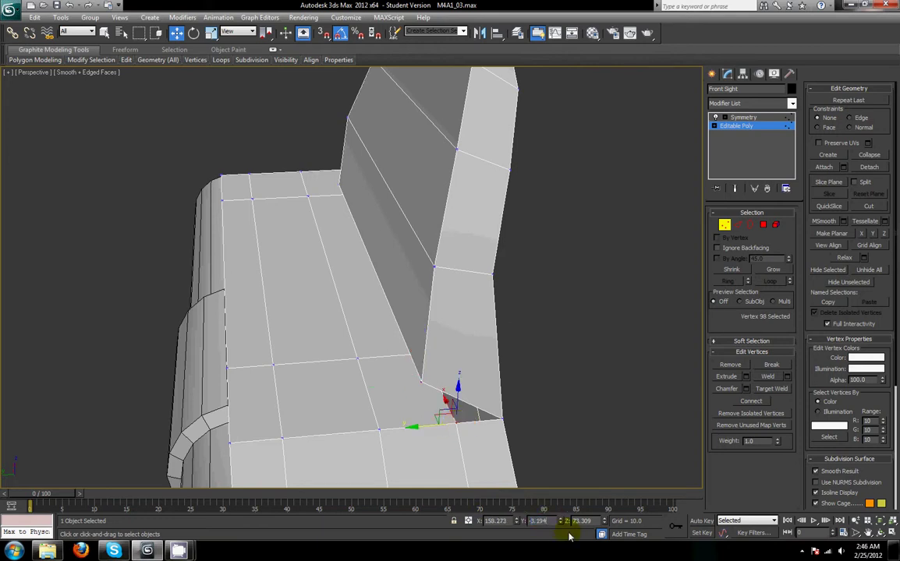
scroll(374, 218, up, 5)
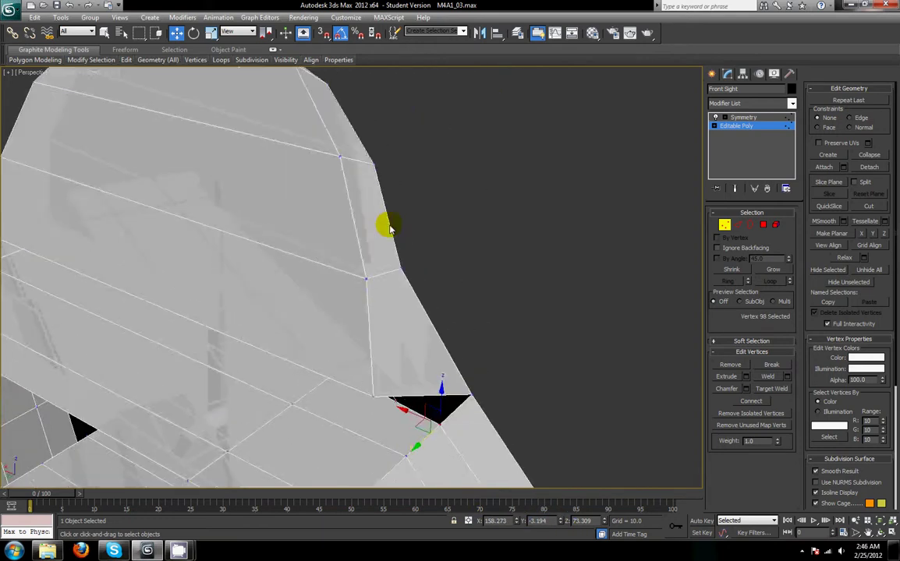
alt+middle_drag(309, 286, 342, 317)
scroll(406, 328, down, 5)
alt+middle_drag(413, 296, 439, 363)
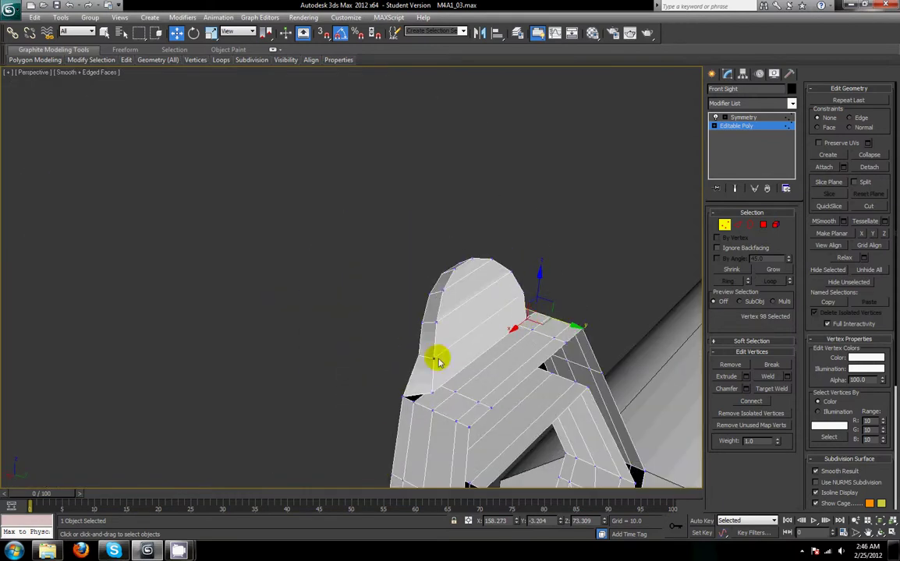
click(415, 401)
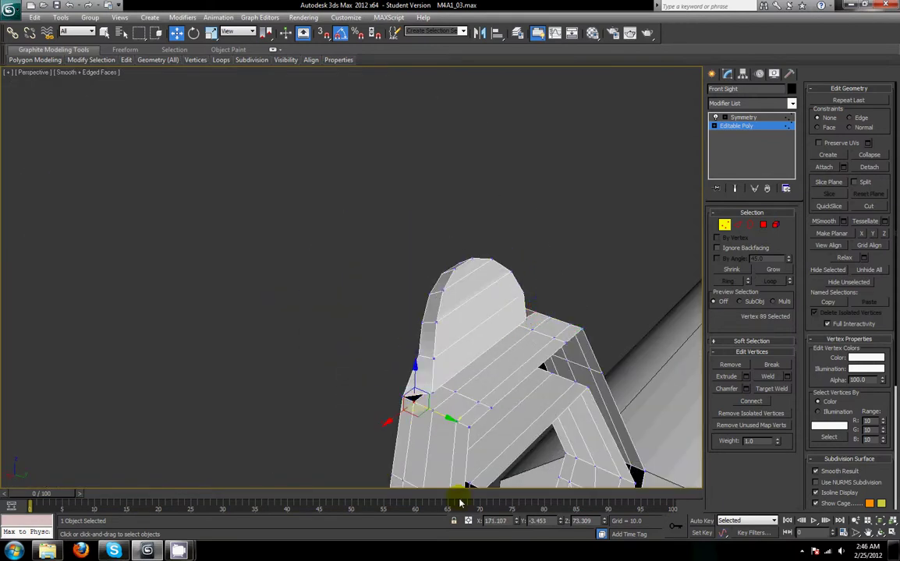
double_click(535, 525)
text(-3.194)
key(Return)
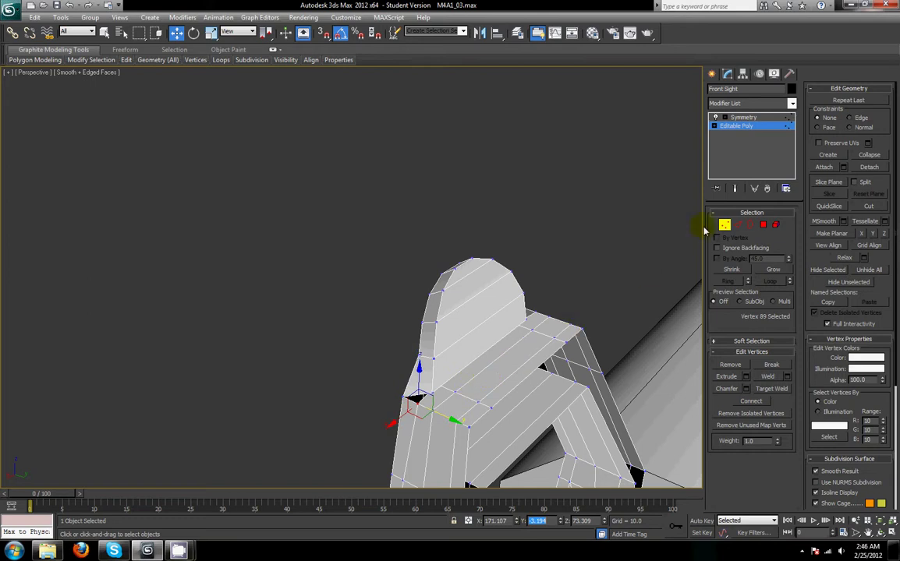
Step: Target-weld the half cylinder's inner base corners to the adjacent top vertices of the Front Sight
click(772, 390)
click(442, 403)
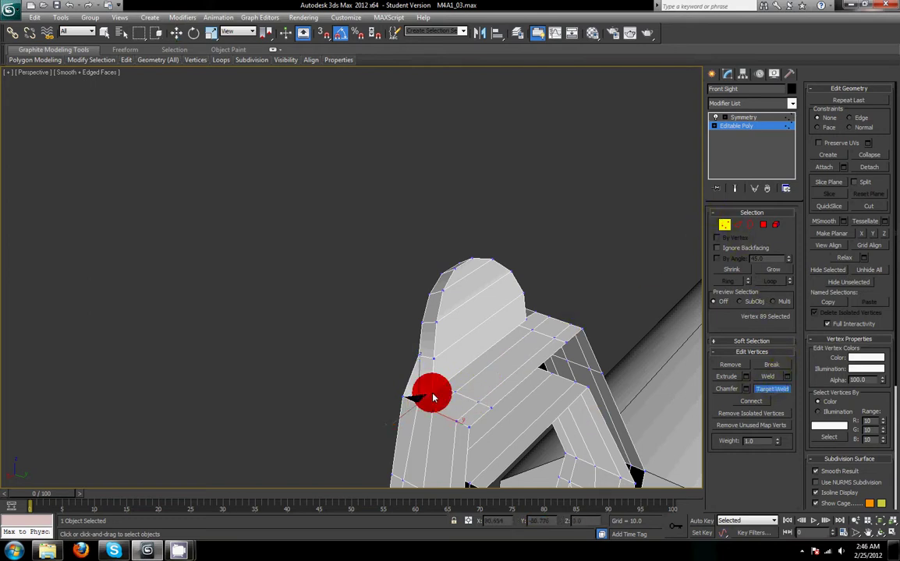
click(417, 403)
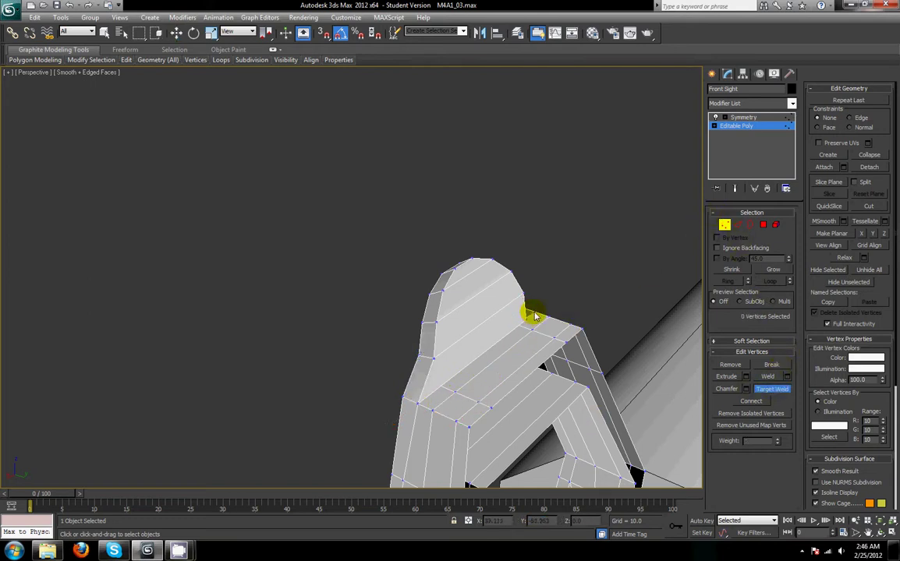
alt+middle_drag(568, 322, 510, 321)
right_click(542, 287)
key(alt+w)
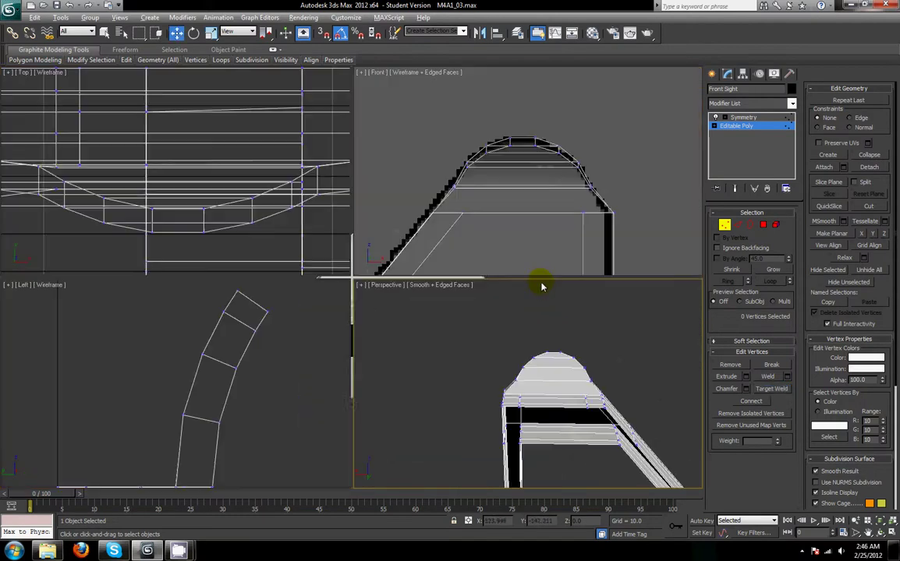
Step: Move the lower and middle vertex pairs on the rounded top's sides horizontally in the Front view to smooth its outline
mouse_move(581, 177)
mouse_down()
mouse_move(606, 196)
mouse_move(624, 188)
mouse_move(594, 184)
mouse_up()
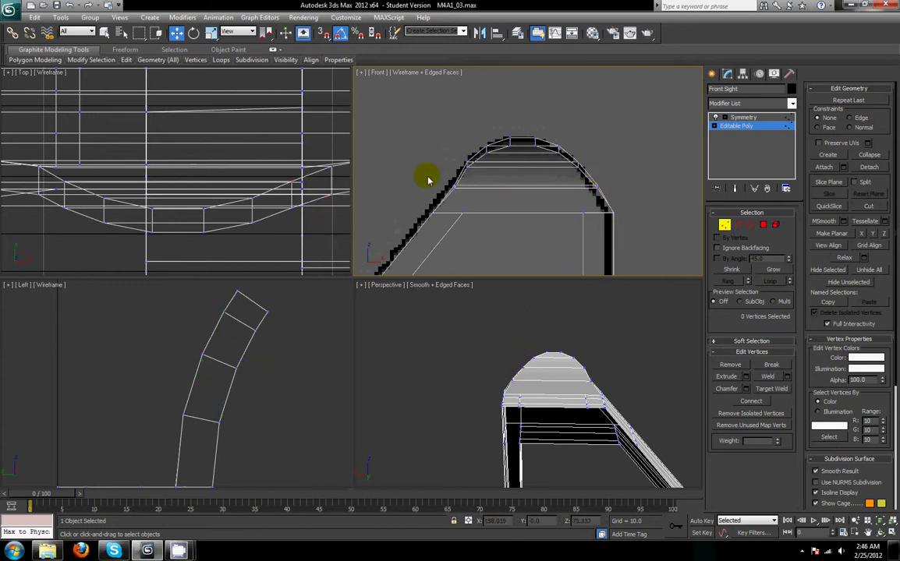
drag(431, 178, 495, 195)
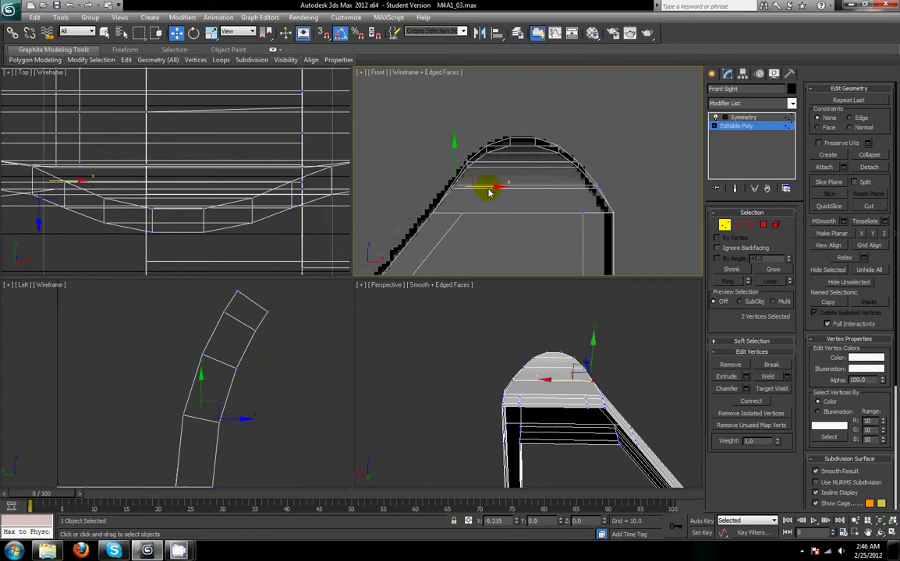
click(478, 189)
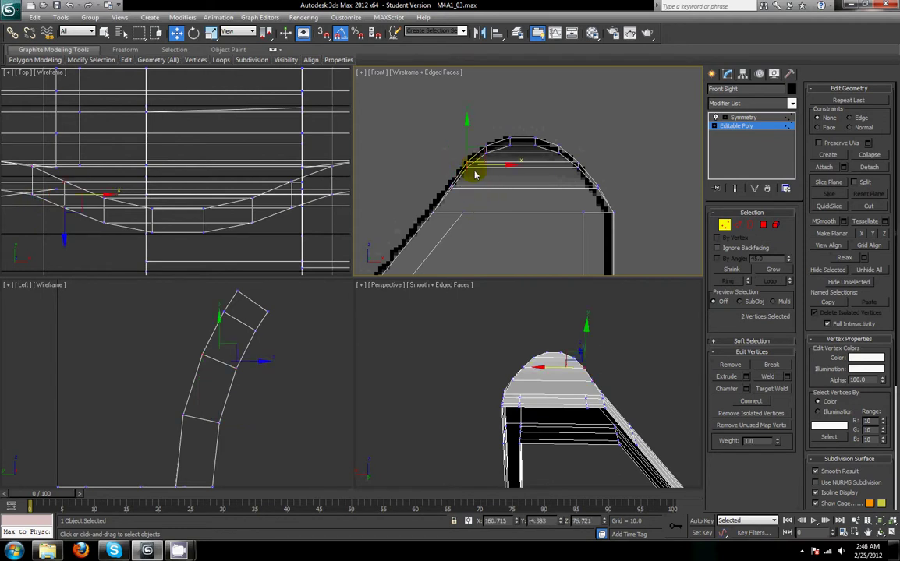
drag(476, 167, 570, 156)
shift+click(586, 166)
click(622, 188)
click(724, 225)
click(649, 347)
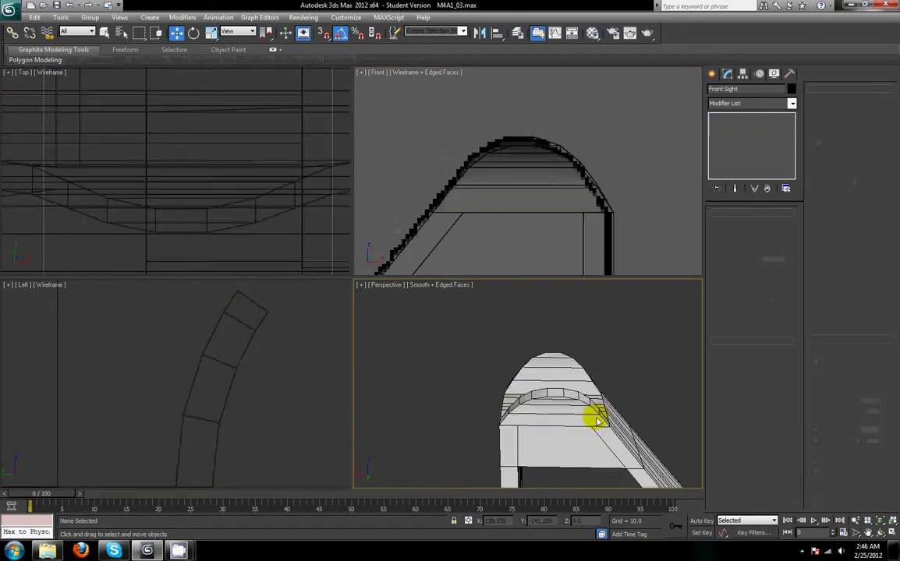
Step: Shift the rounded top's upper and side vertices along X in the Front view so the arch flows evenly into the sight's edges
scroll(514, 391, down, 5)
alt+middle_drag(514, 391, 513, 362)
scroll(653, 377, up, 3)
click(608, 214)
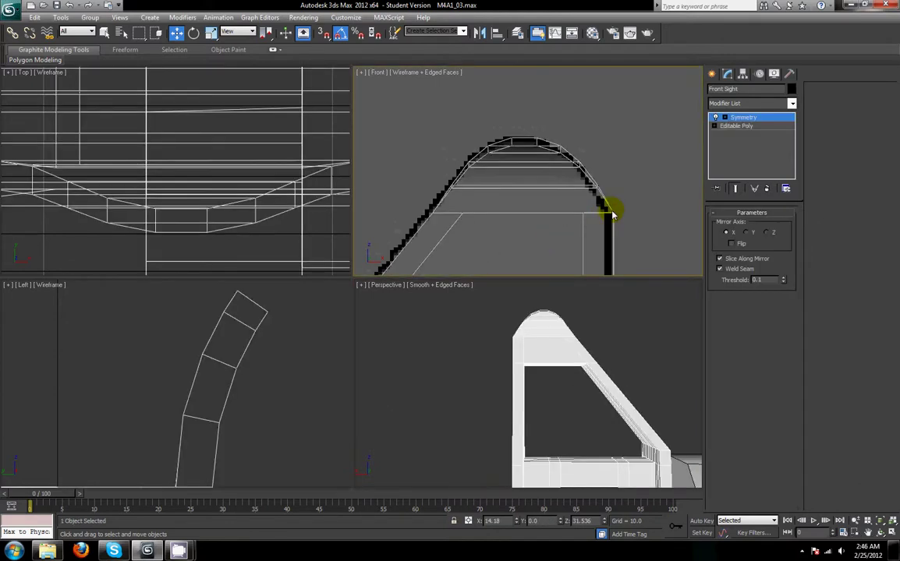
click(735, 126)
click(724, 226)
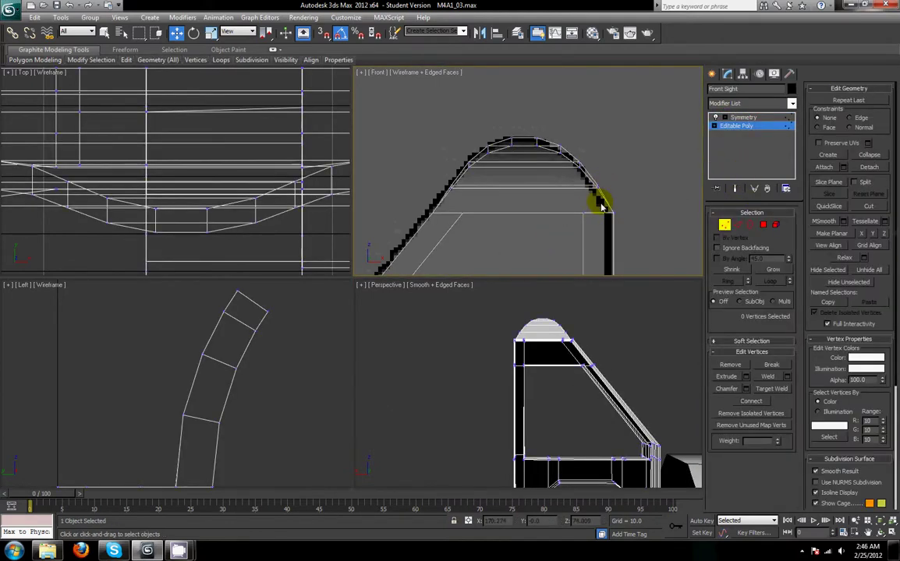
drag(597, 195, 571, 156)
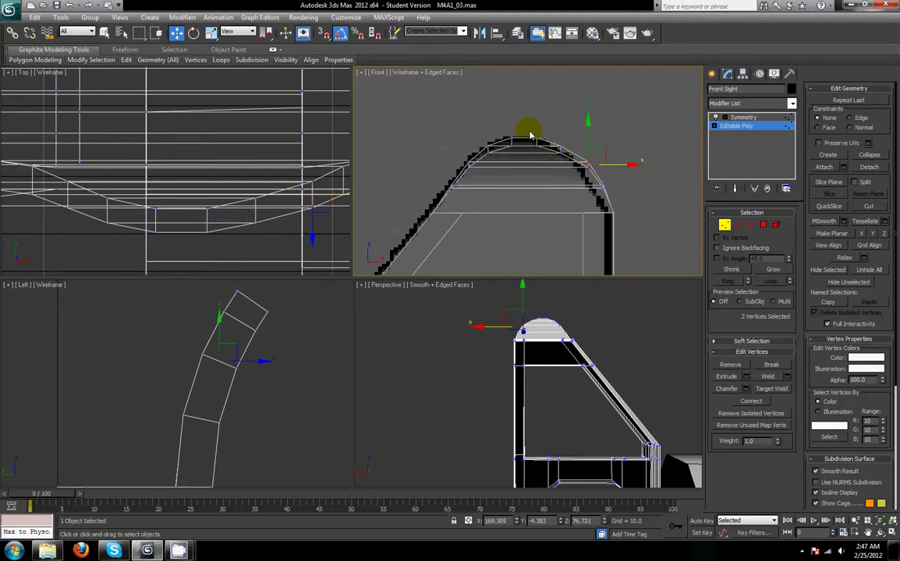
drag(496, 123, 575, 154)
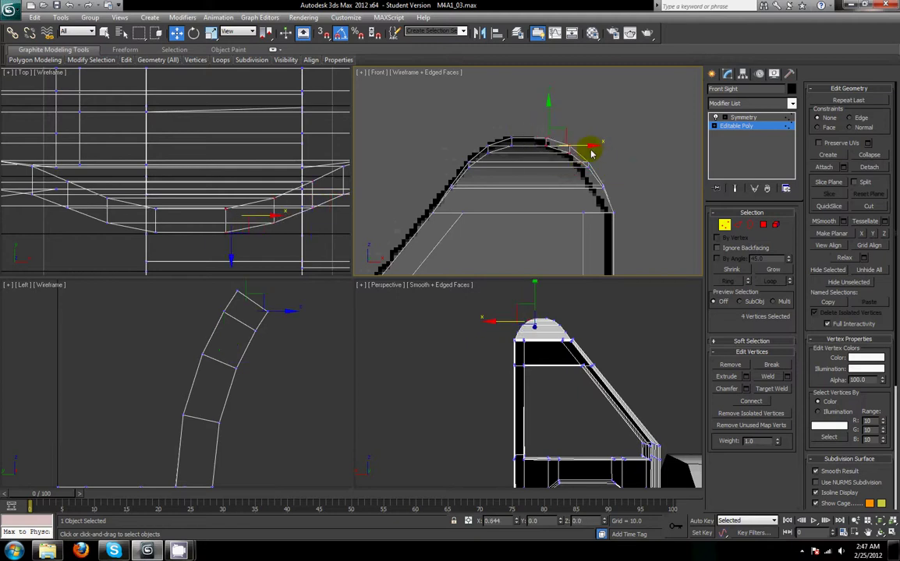
click(434, 163)
drag(444, 136, 550, 233)
drag(516, 164, 519, 164)
mouse_move(447, 119)
mouse_down()
mouse_move(521, 175)
mouse_move(524, 157)
mouse_up()
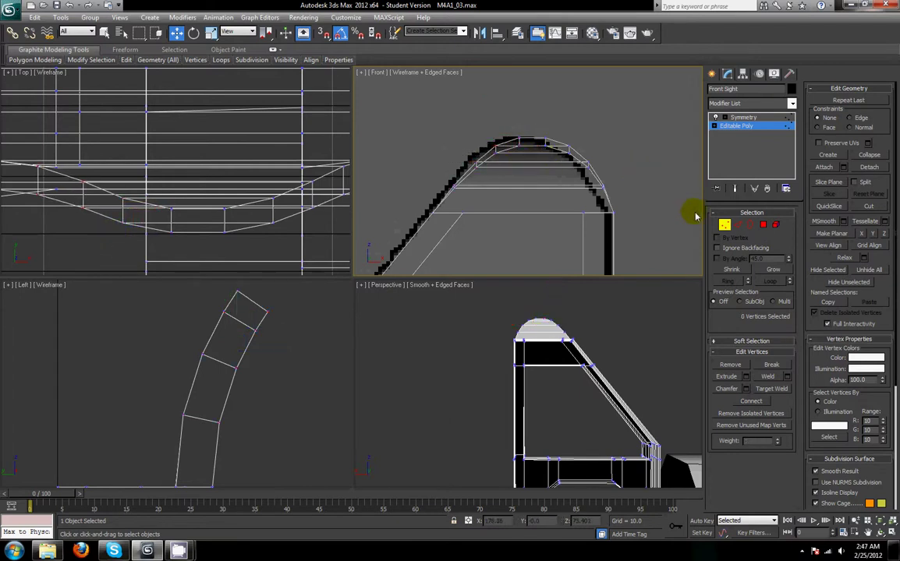
click(633, 346)
Step: Examine the Front Sight from several angles and compare its inner frame with the reference in the Front view
alt+middle_drag(630, 416, 460, 402)
scroll(538, 221, down, 4)
scroll(539, 221, up, 2)
middle_drag(539, 221, 544, 176)
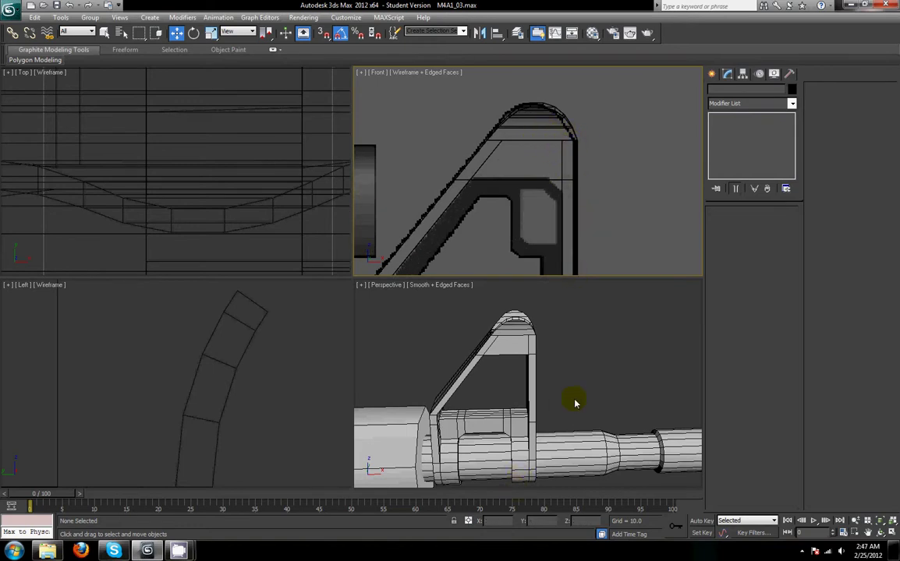
alt+middle_drag(575, 404, 437, 351)
key(alt+w)
scroll(459, 361, up, 3)
scroll(453, 336, down, 3)
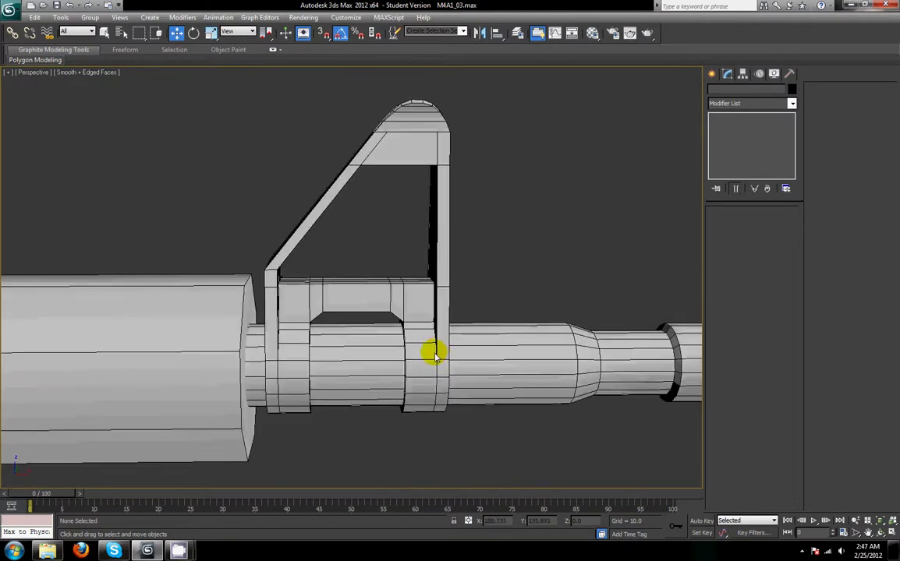
middle_drag(398, 317, 390, 336)
scroll(392, 333, up, 4)
key(alt+w)
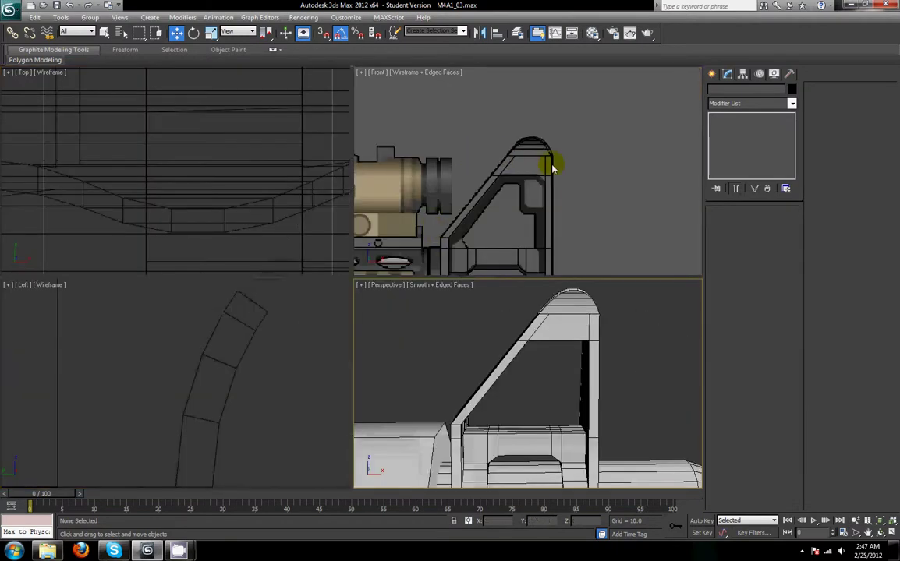
scroll(536, 195, up, 5)
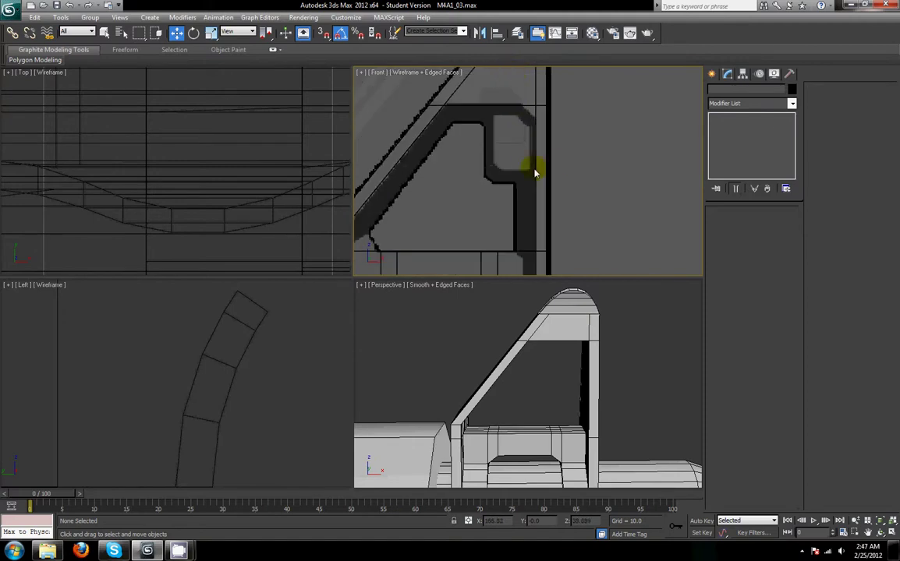
Step: Connect the ring of horizontal edges across the Front Sight's upper section and underside with a single new edge loop
click(535, 172)
click(729, 126)
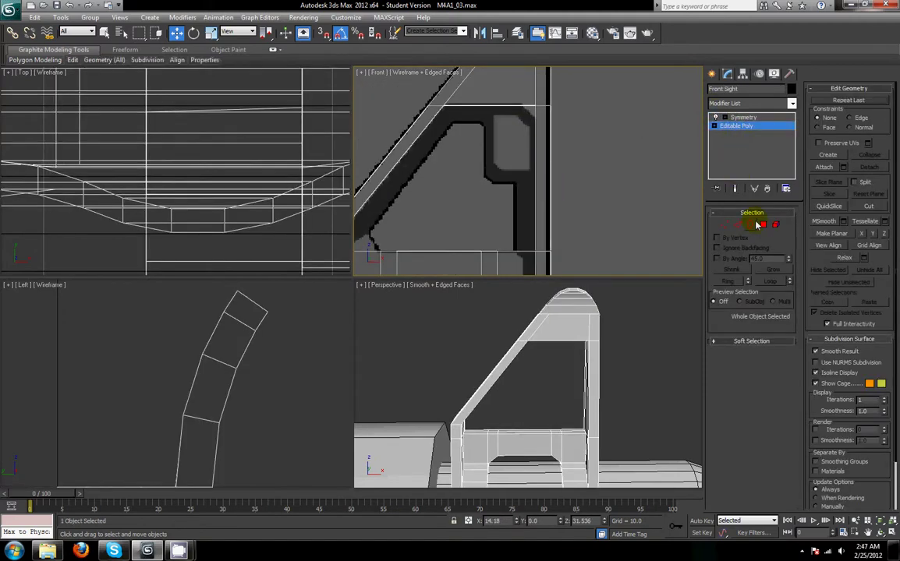
scroll(594, 337, up, 8)
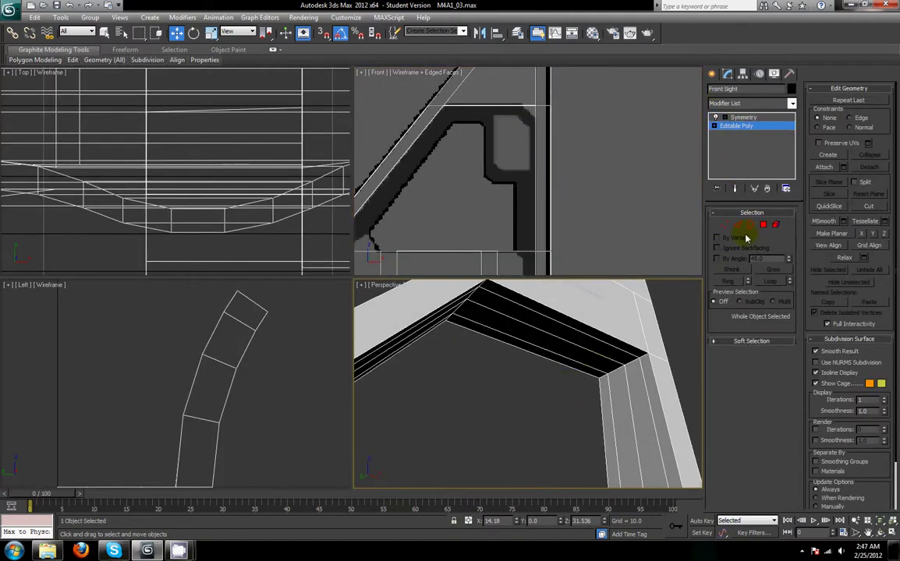
click(737, 224)
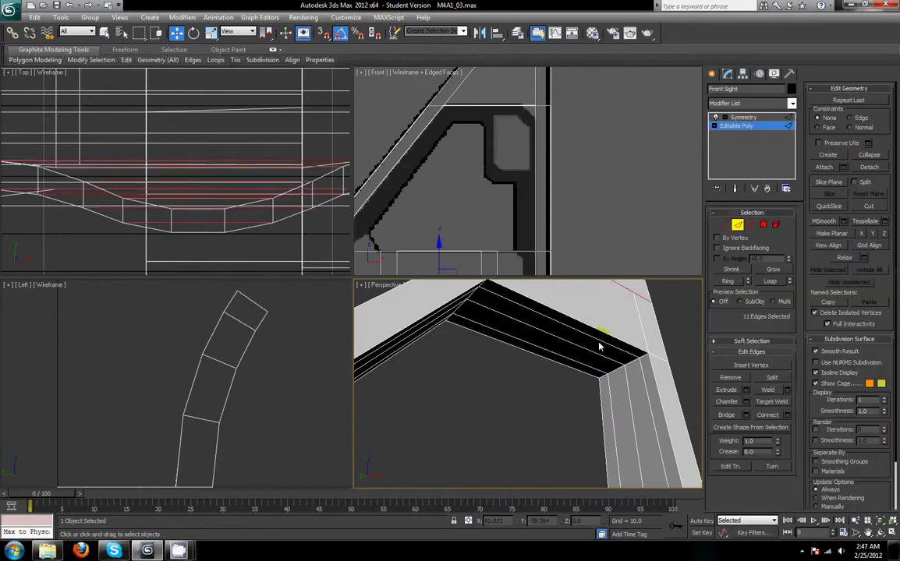
click(730, 281)
alt+middle_drag(653, 354, 570, 361)
click(765, 416)
alt+middle_drag(558, 408, 545, 408)
key(alt+w)
key(ctrl+z)
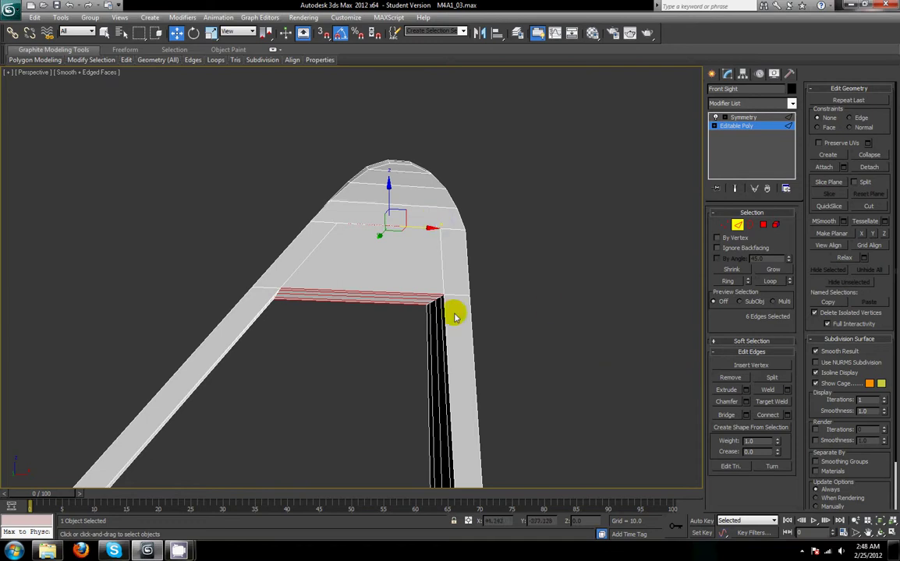
click(788, 417)
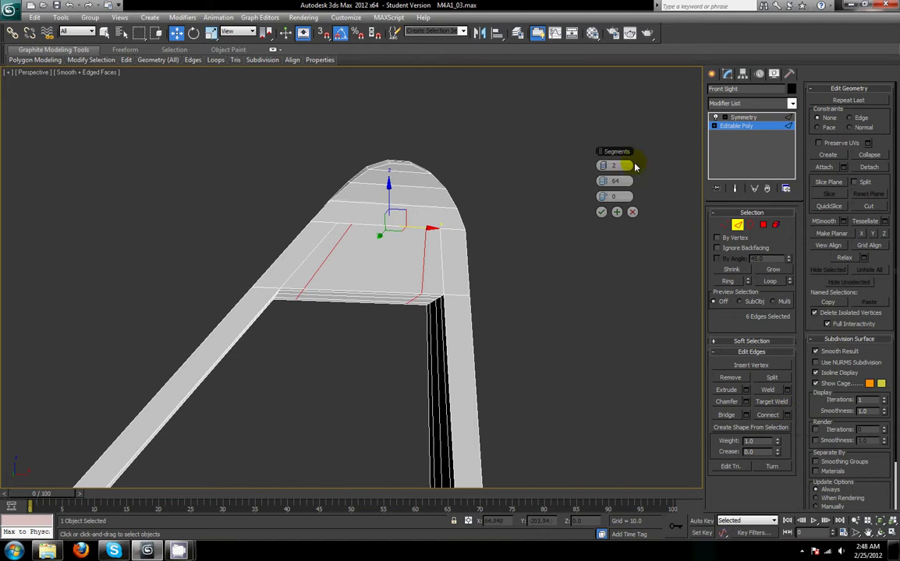
click(601, 212)
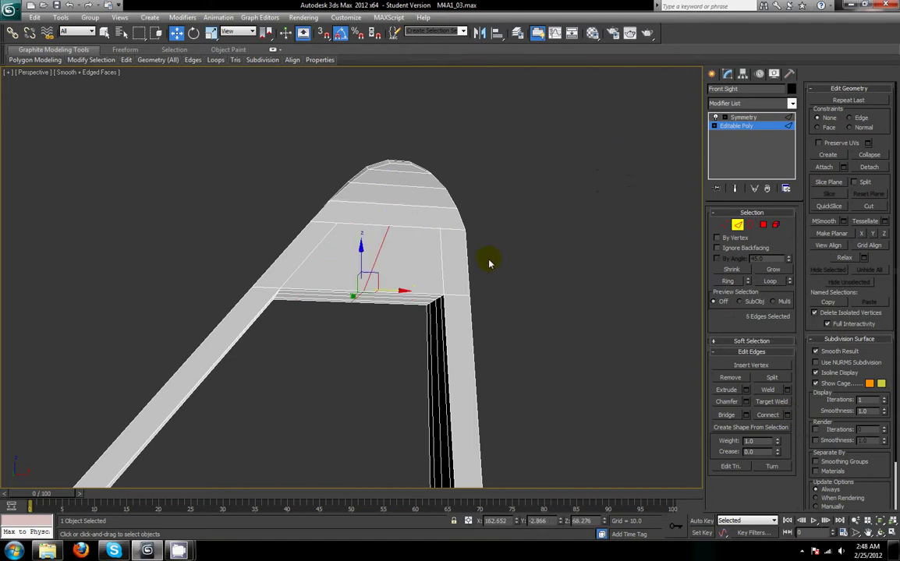
Step: Delete the inner strips of the upper section's underside between the new edge loop and the vertical post
scroll(489, 264, up, 3)
middle_drag(488, 262, 412, 204)
key(alt+w)
scroll(468, 195, up, 5)
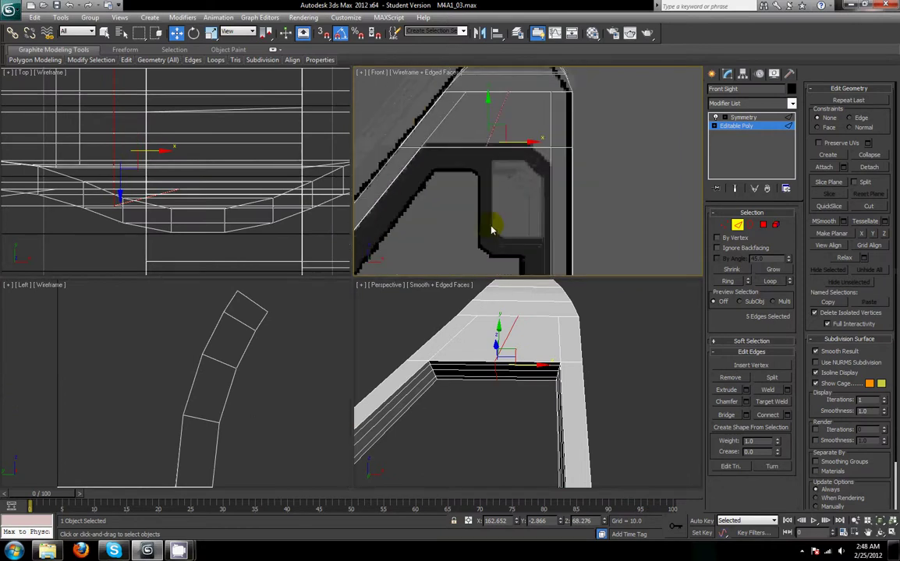
scroll(494, 225, up, 1)
click(508, 398)
alt+middle_drag(509, 398, 508, 376)
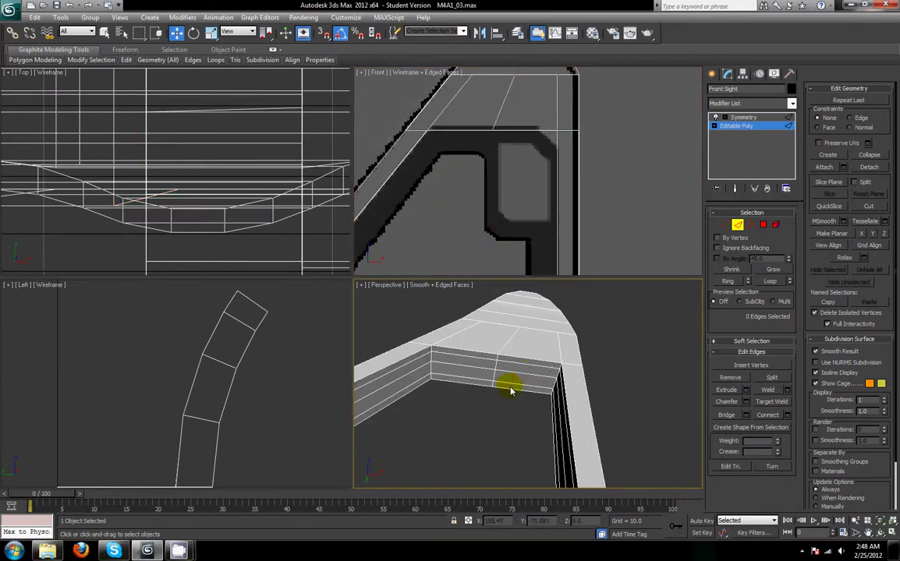
click(515, 380)
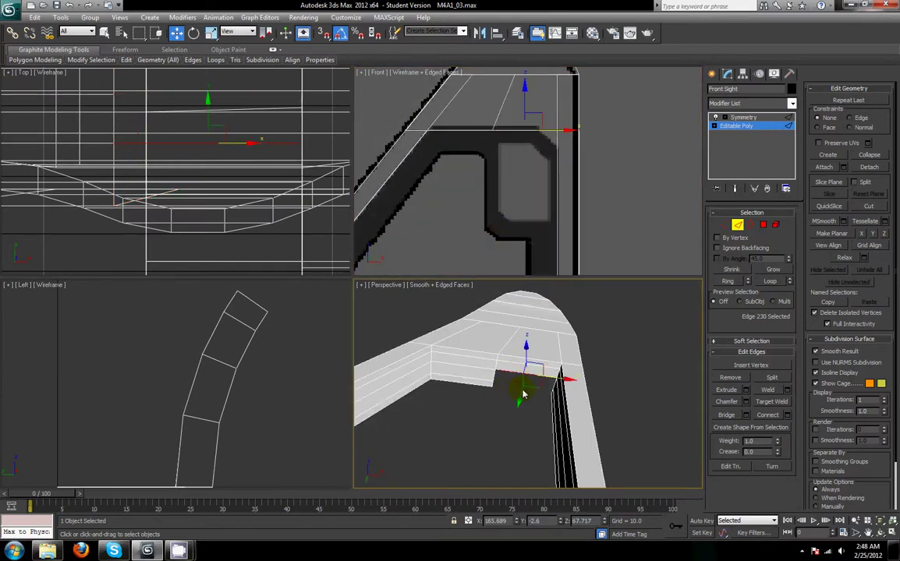
Step: Try setting the five side polygons of the lower crossbar to Y -2.6, and undo it
mouse_move(519, 390)
alt+middle_down()
mouse_move(519, 345)
mouse_move(584, 374)
mouse_move(588, 404)
mouse_move(585, 376)
mouse_move(596, 382)
alt+middle_up()
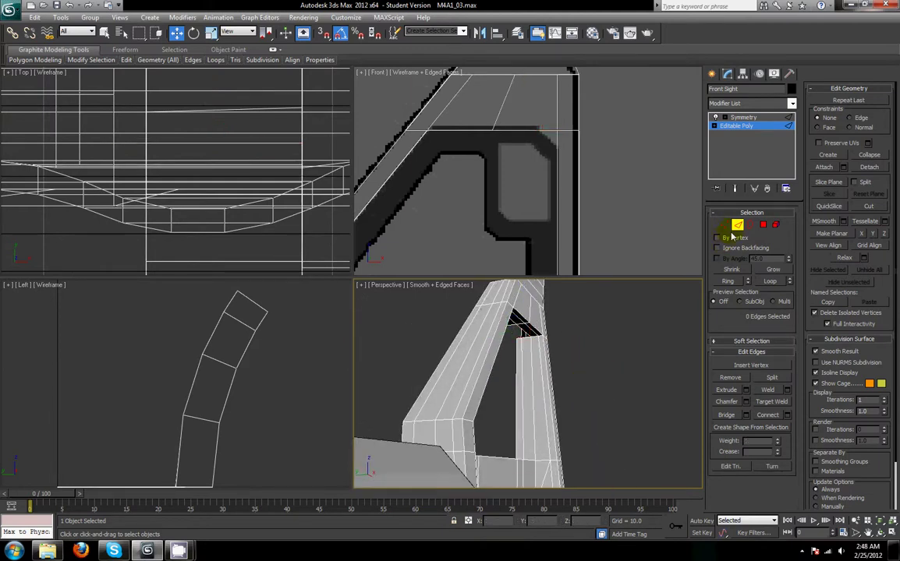
key(1)
click(533, 341)
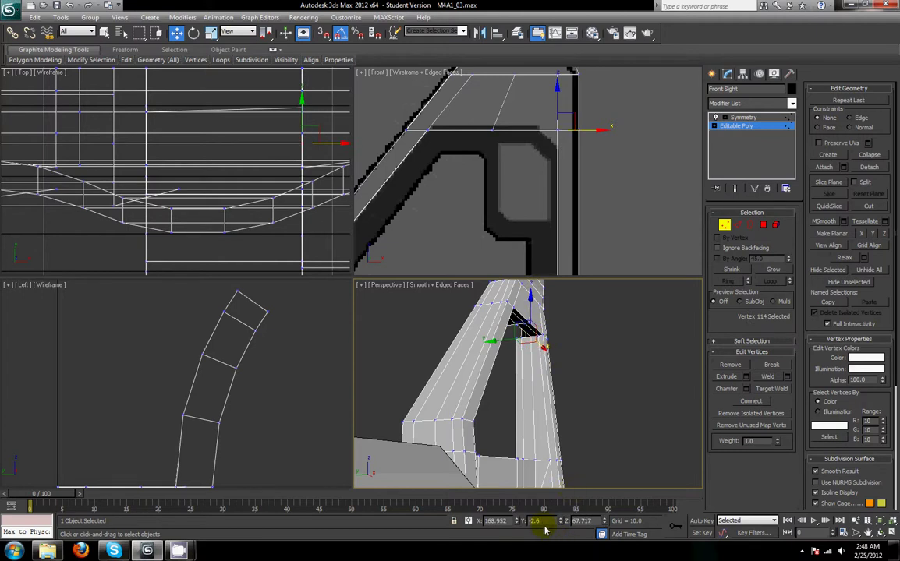
click(761, 226)
alt+middle_drag(659, 327, 551, 404)
click(551, 400)
ctrl+click(540, 403)
ctrl+click(529, 407)
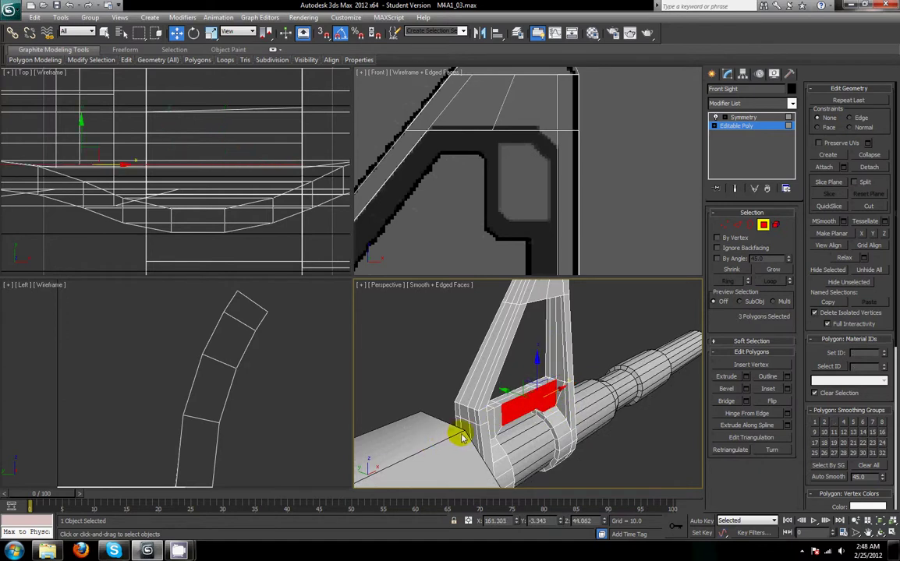
ctrl+click(501, 426)
double_click(544, 522)
key(Return)
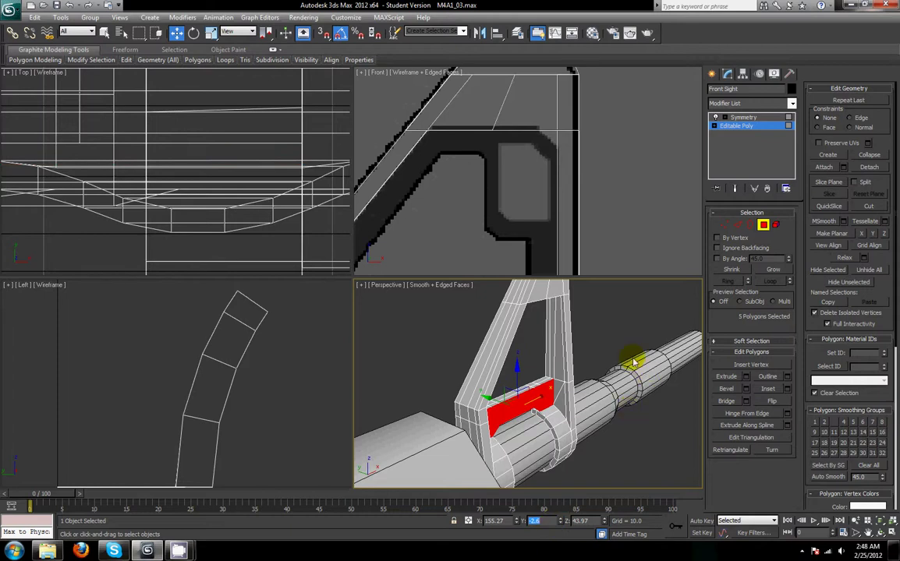
click(633, 362)
key(ctrl+z)
key(ctrl+z)
Step: Set the two edges at the underside opening to Y -3.343, matching the lower crossbar's side polygons
double_click(548, 523)
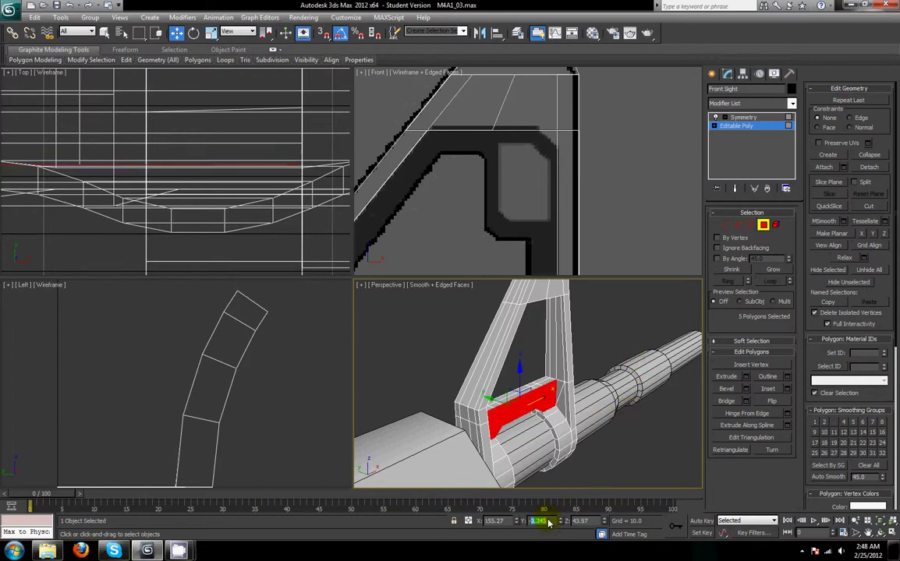
click(763, 228)
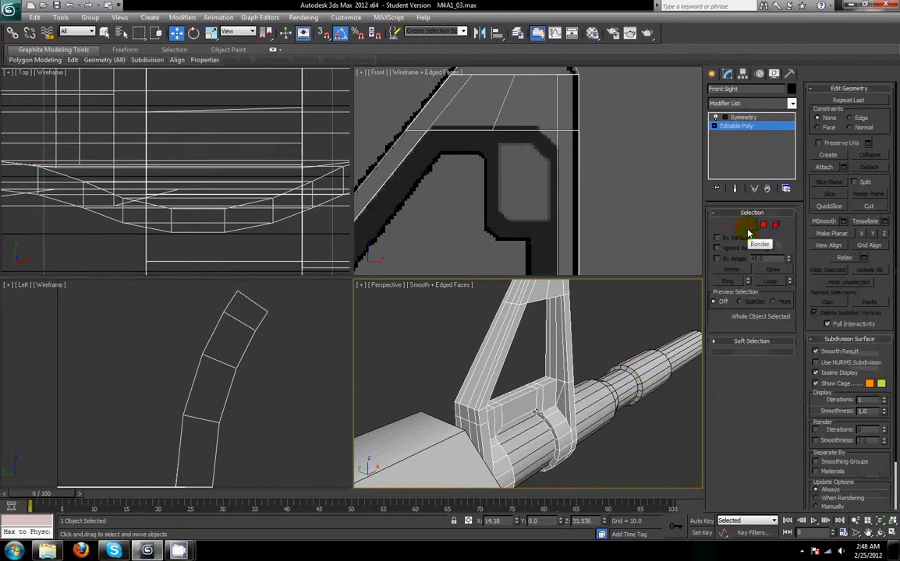
click(739, 225)
alt+middle_drag(583, 355, 552, 305)
click(551, 344)
ctrl+click(557, 345)
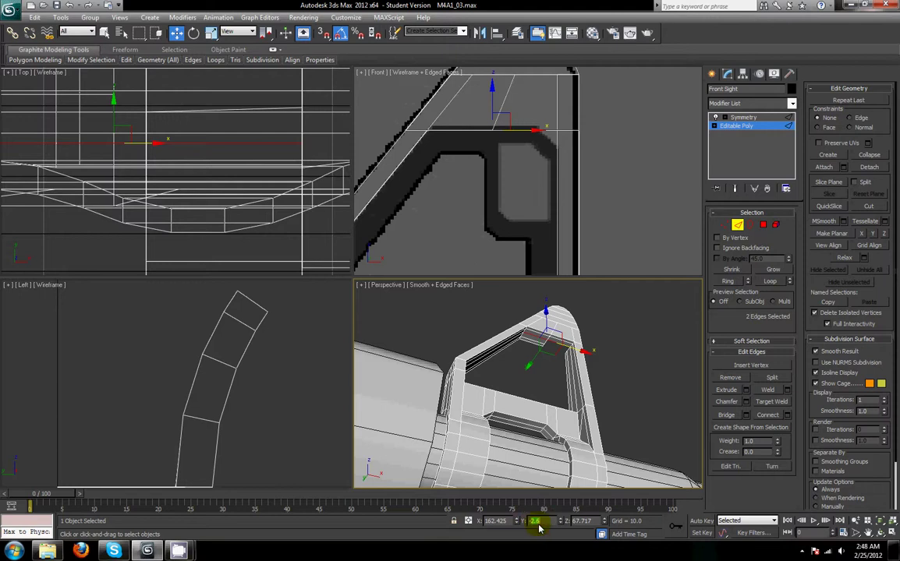
key(Return)
Step: Connect the vertical post's lengthwise edges and align the new loop with the lower edge of the reference's inner block
scroll(590, 379, up, 5)
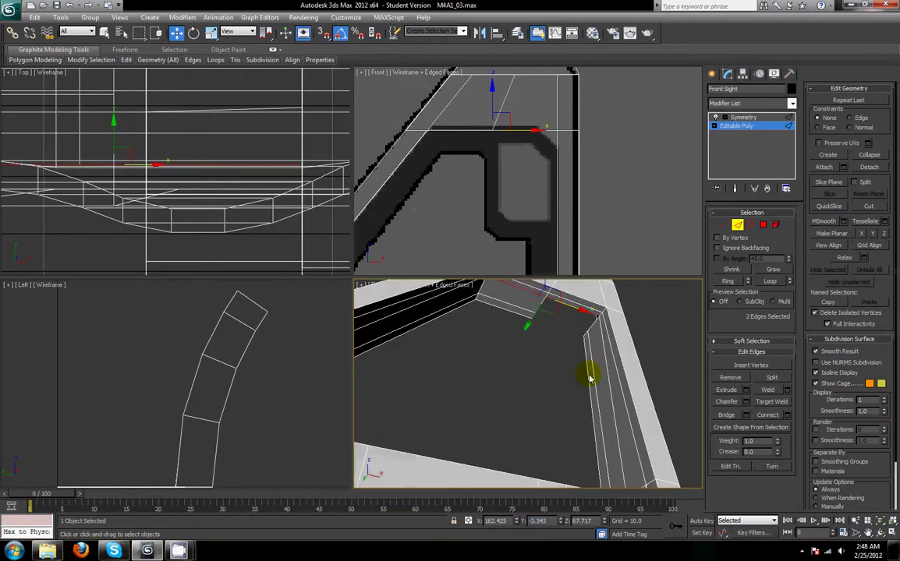
middle_drag(590, 379, 592, 396)
click(764, 226)
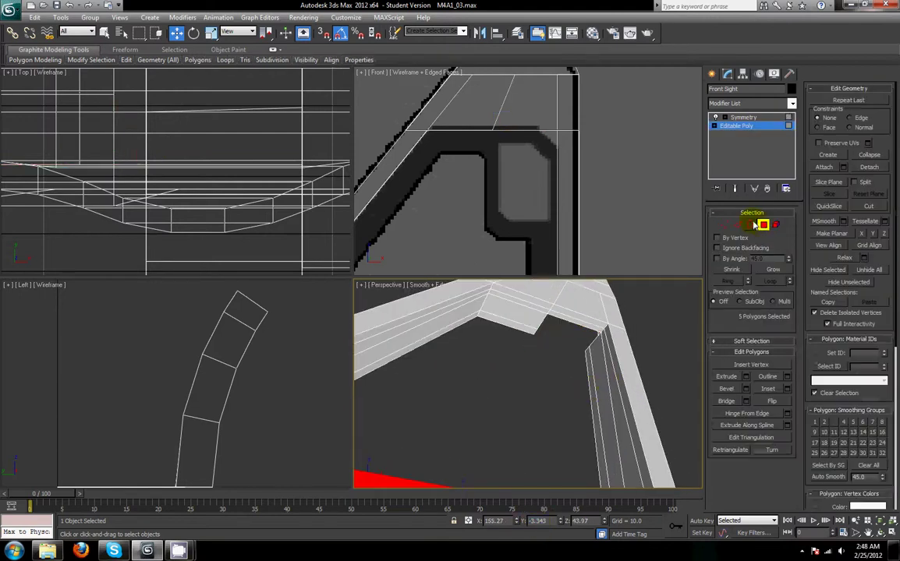
click(739, 226)
drag(512, 212, 620, 250)
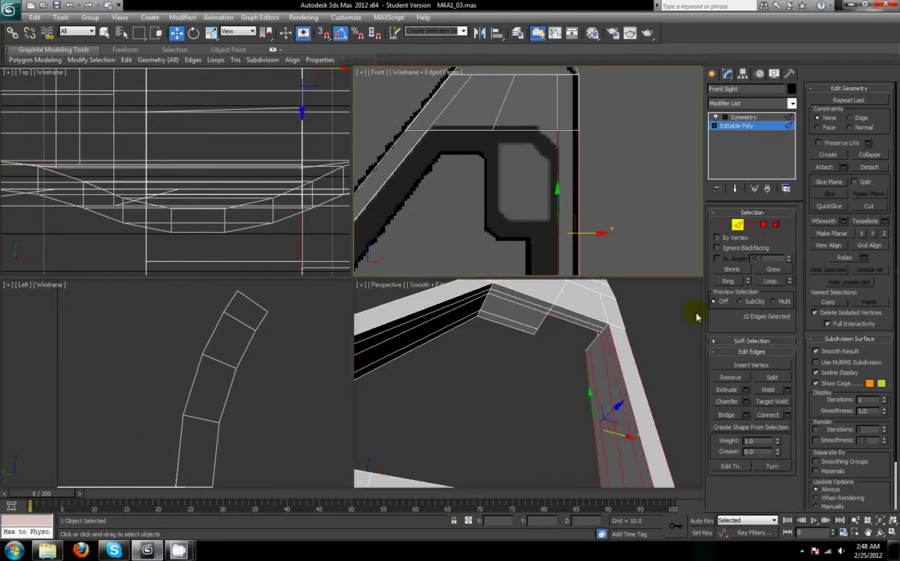
click(763, 413)
scroll(595, 195, down, 2)
middle_drag(595, 196, 603, 165)
scroll(603, 165, up, 2)
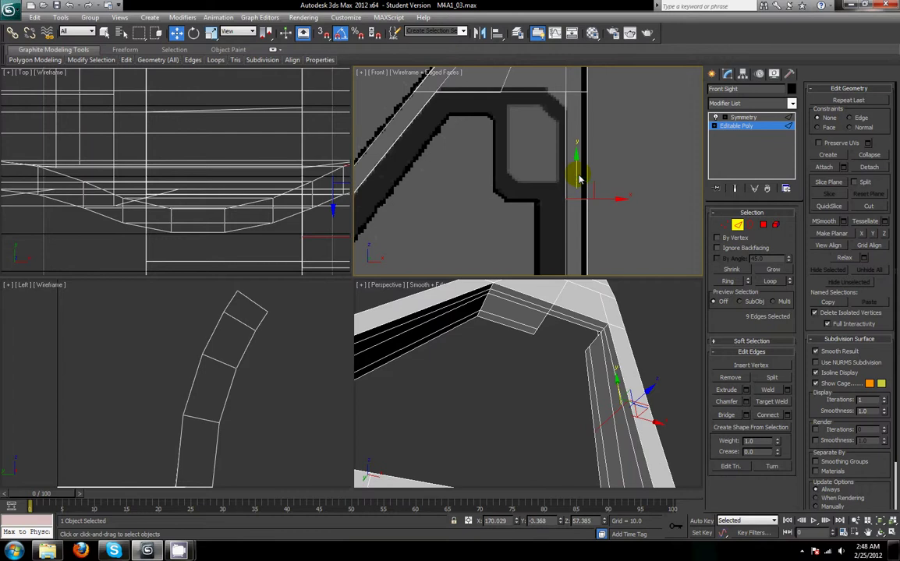
Step: Extrude the post's two inner polygons above the new loop by 1.25 and delete the polygons capping the extrusion's top
key(4)
click(593, 395)
click(747, 377)
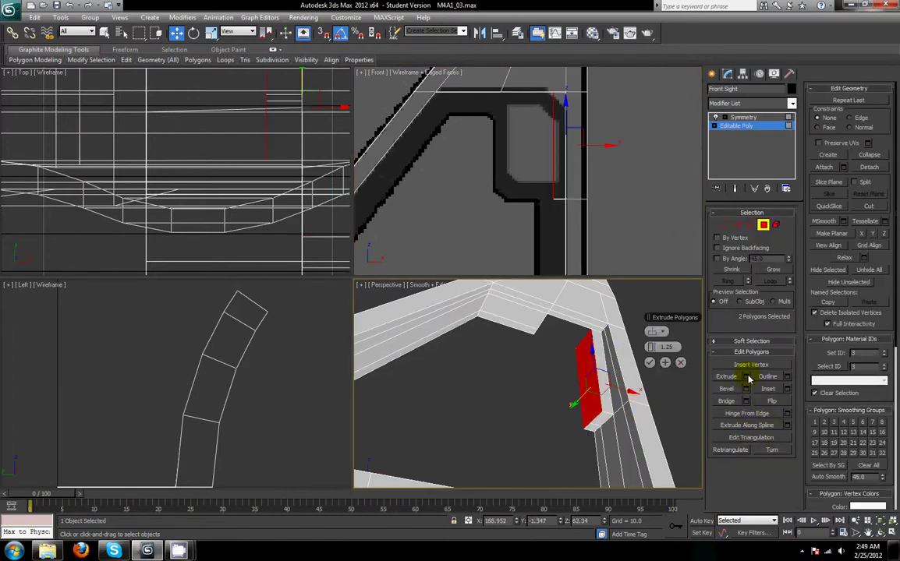
click(650, 364)
alt+middle_drag(536, 395, 685, 489)
ctrl+click(580, 351)
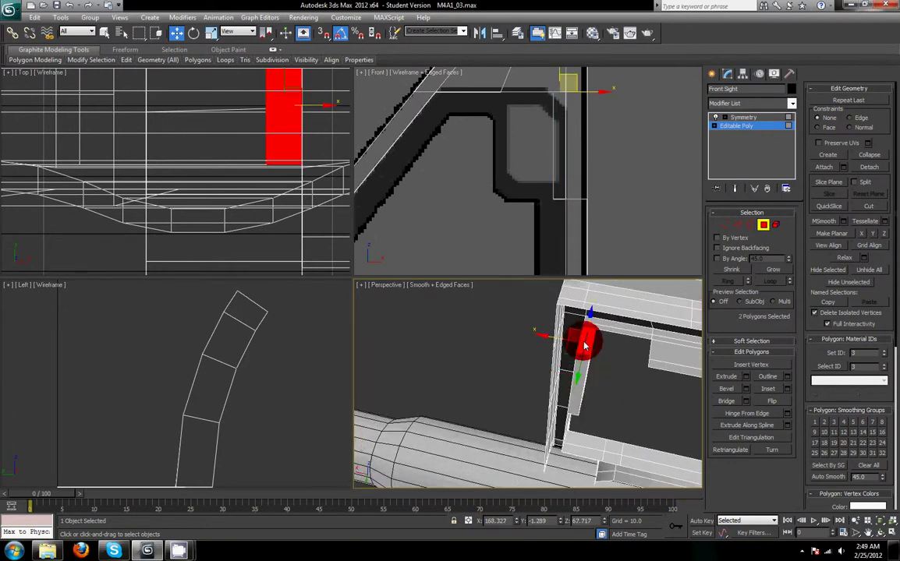
click(637, 411)
Step: Set the extrusion's two end polygons to X 162.425 so they line up with the underside opening's edge
alt+middle_drag(634, 409, 556, 411)
key(2)
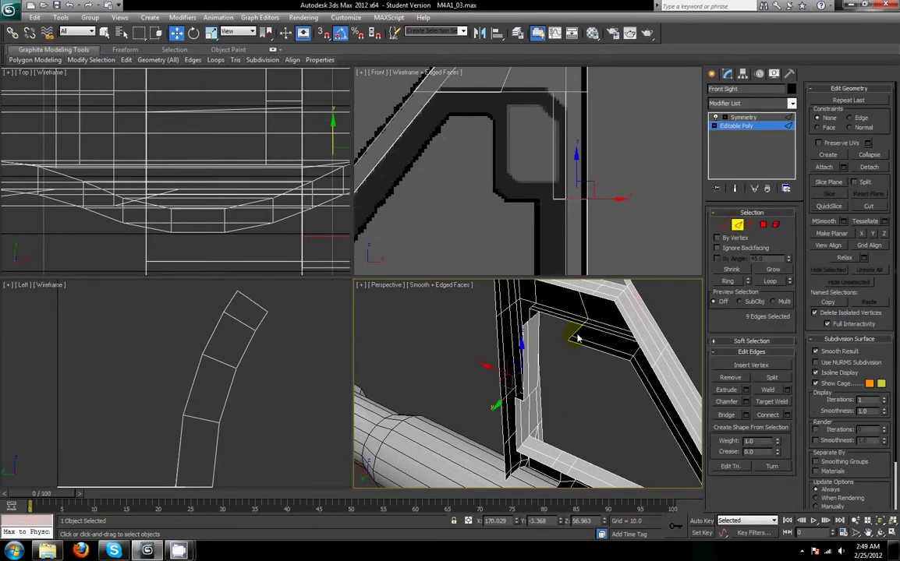
click(575, 336)
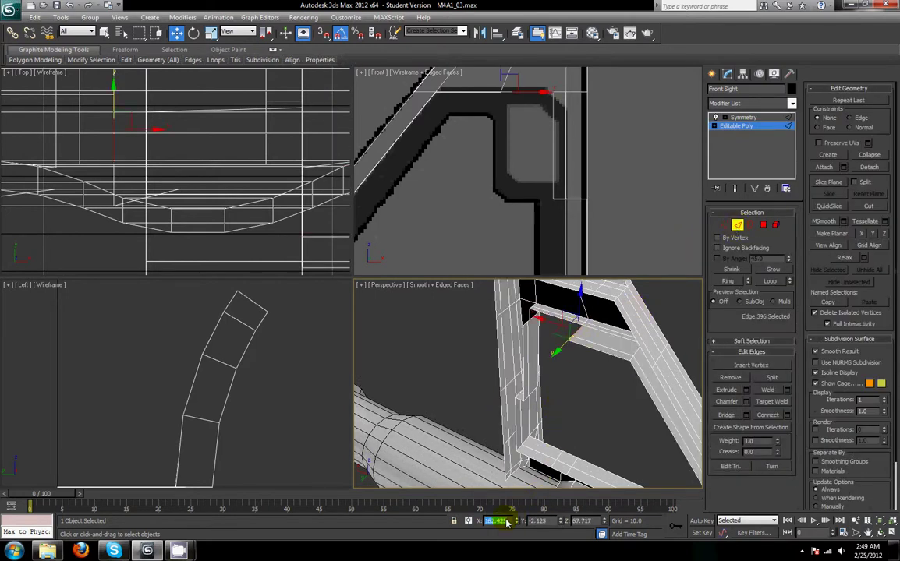
click(763, 225)
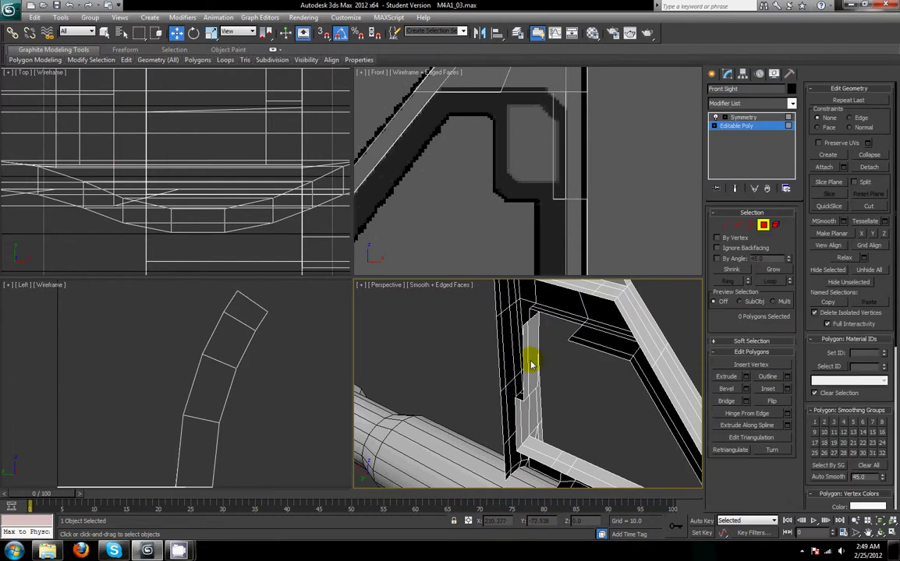
click(529, 370)
double_click(543, 521)
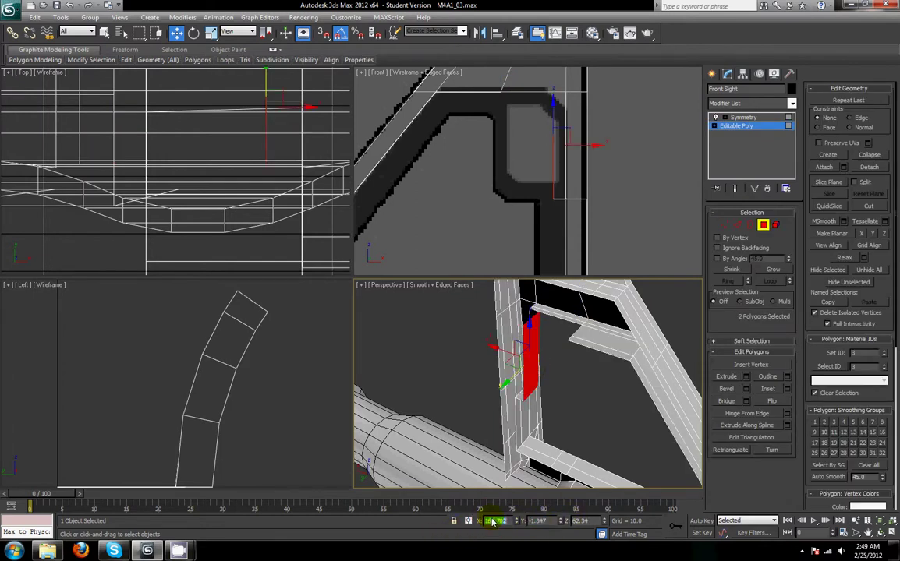
key(Return)
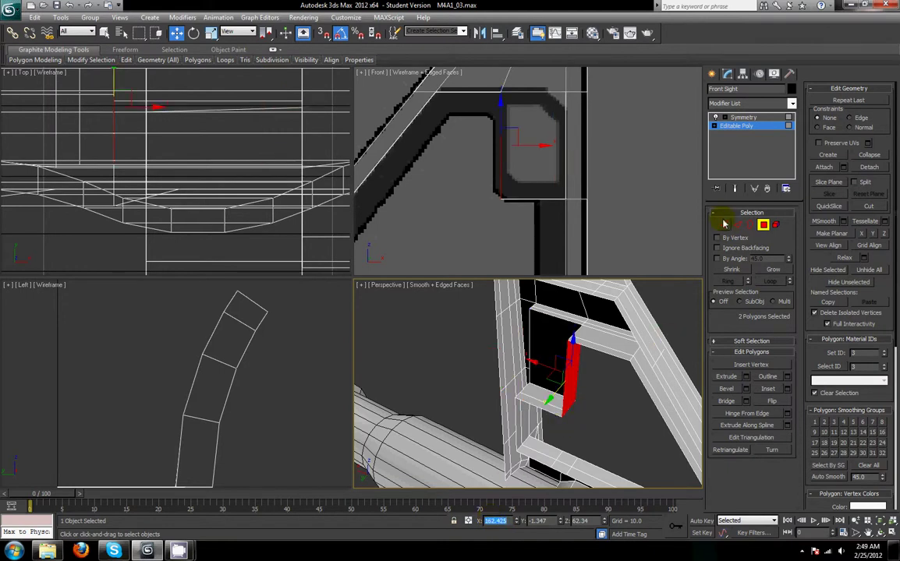
Step: Weld the overlapping vertices where the extruded block's upper corner meets the underside opening
click(725, 224)
middle_drag(530, 133, 524, 166)
drag(484, 116, 511, 140)
click(772, 377)
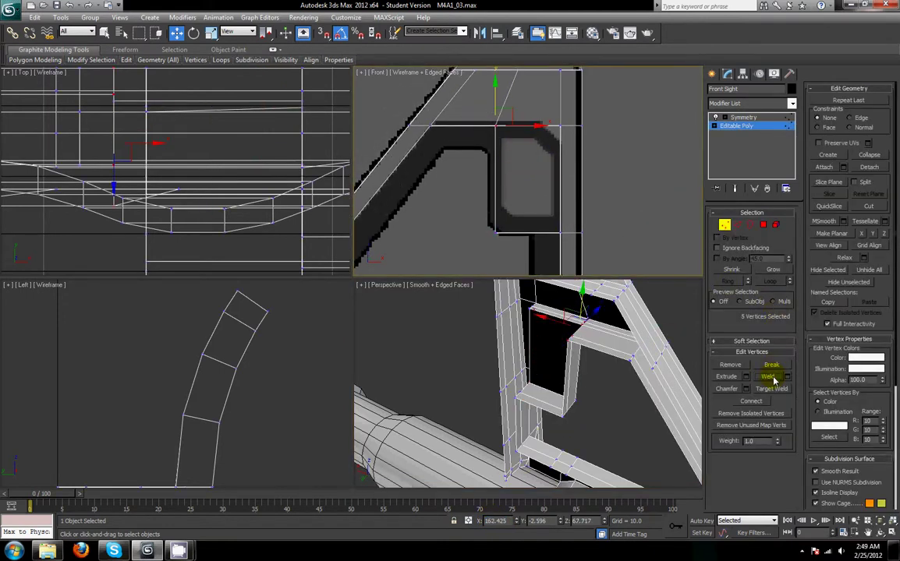
Step: Test the weld by moving the block's upper corner vertices, and undo the moves
click(591, 376)
alt+middle_drag(602, 369, 580, 348)
click(586, 328)
drag(586, 326, 565, 331)
key(ctrl+z)
click(622, 394)
click(591, 323)
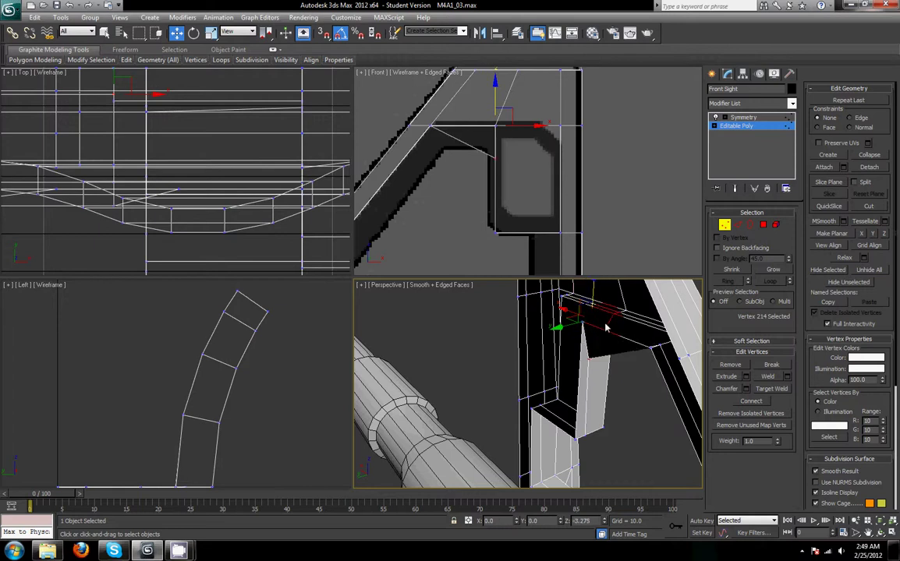
click(643, 403)
Step: Chamfer the two edges at the lower outer corner of the block beneath the rounded top by 2.041
alt+middle_drag(585, 367, 507, 320)
scroll(614, 414, down, 4)
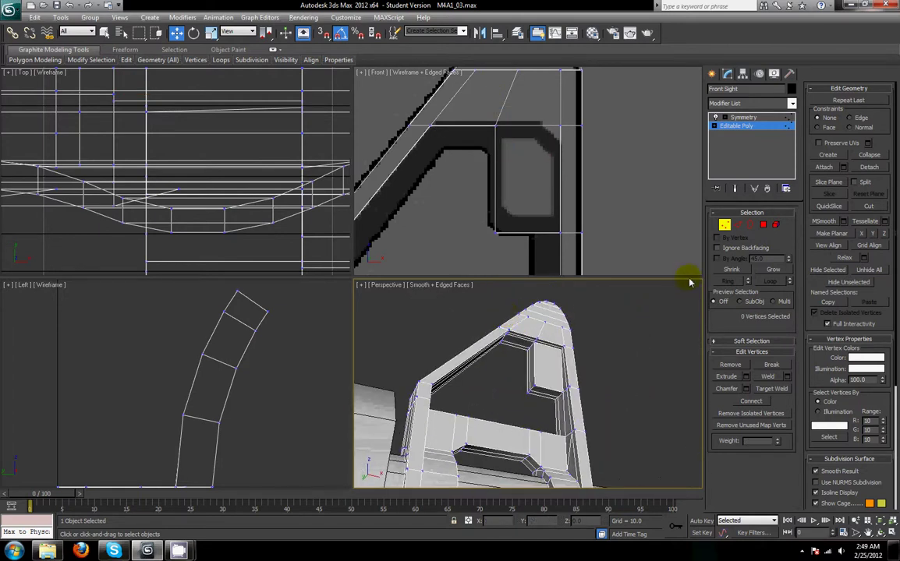
click(741, 215)
click(738, 224)
click(740, 215)
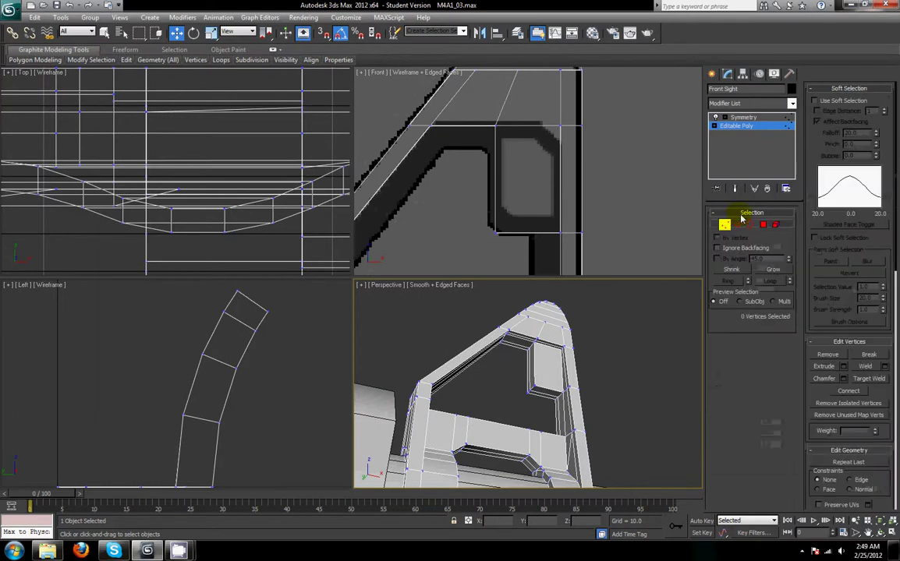
click(819, 88)
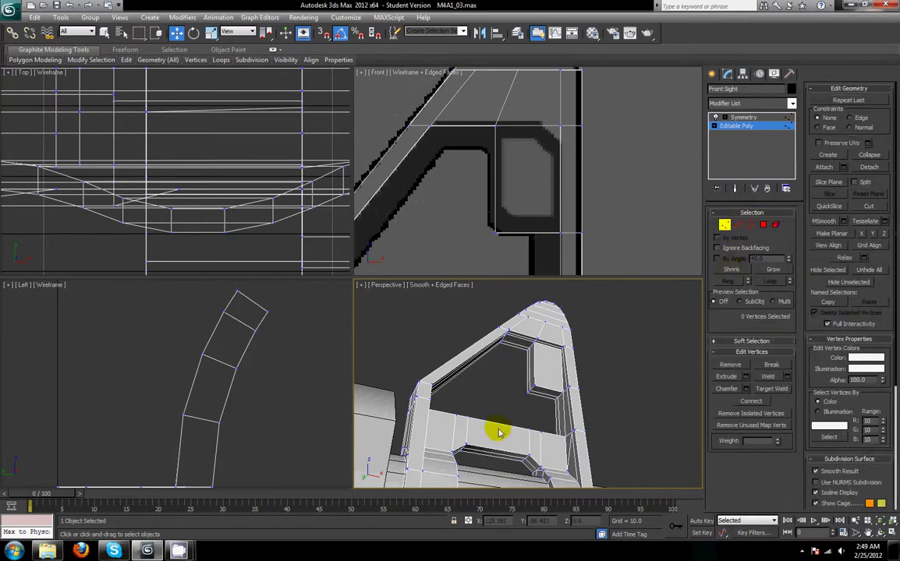
scroll(528, 375, up, 6)
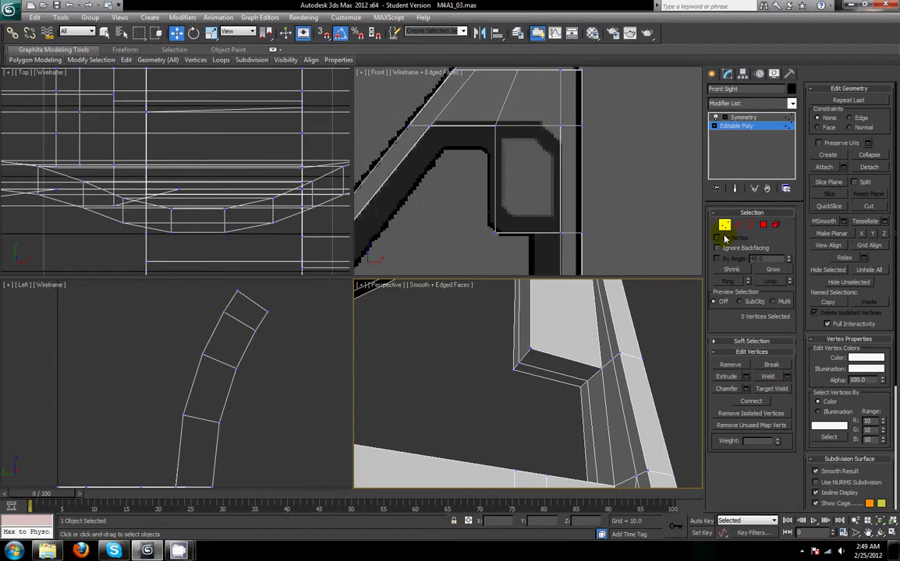
click(737, 224)
click(518, 368)
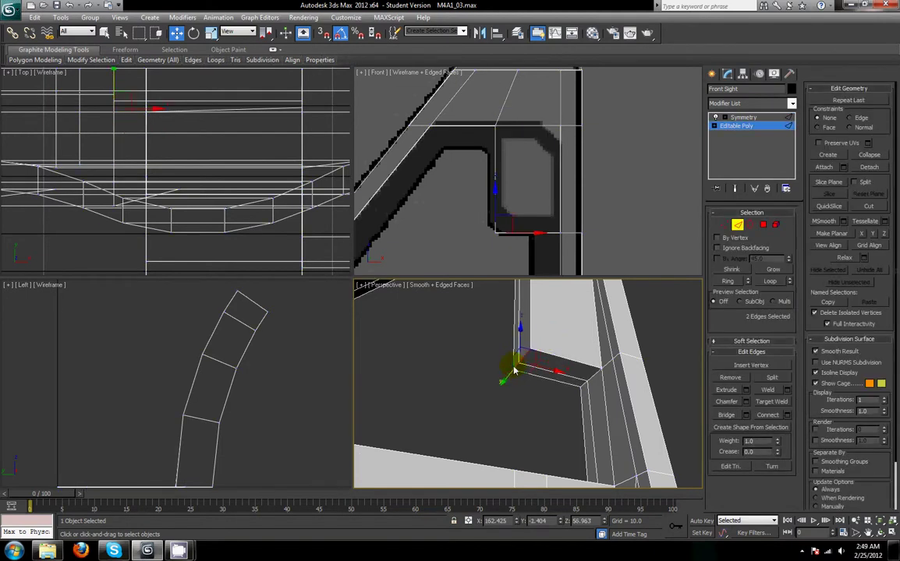
click(745, 402)
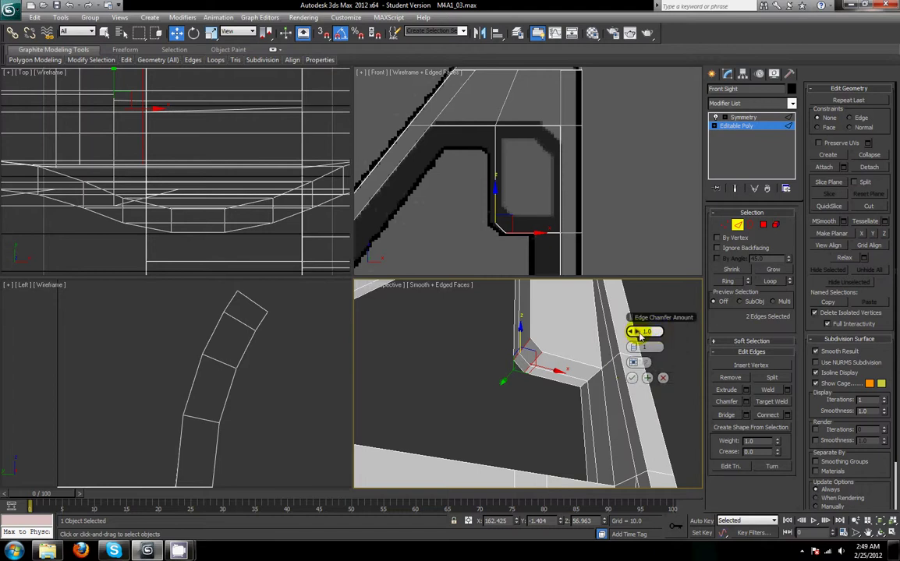
mouse_move(640, 336)
mouse_down()
mouse_move(631, 334)
mouse_move(639, 334)
mouse_up()
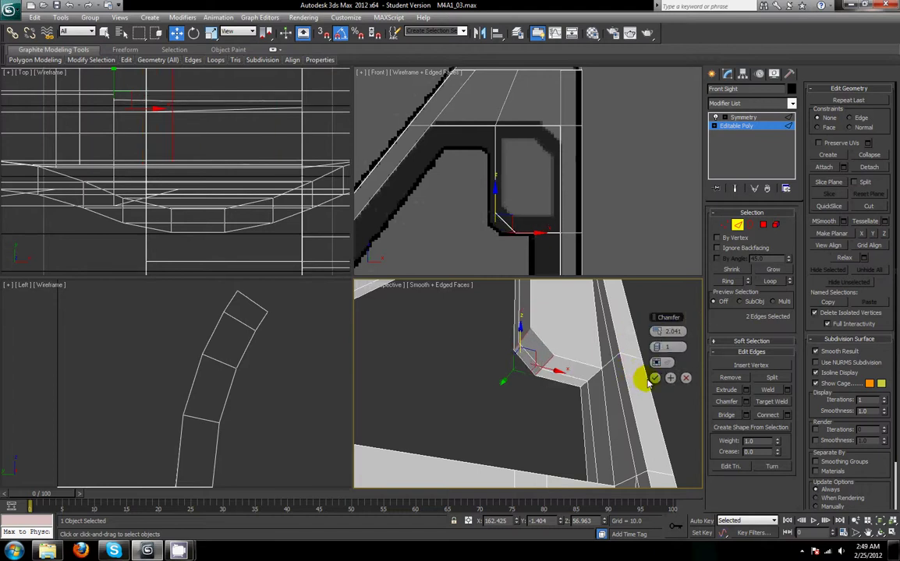
click(654, 379)
click(663, 356)
scroll(663, 335, down, 4)
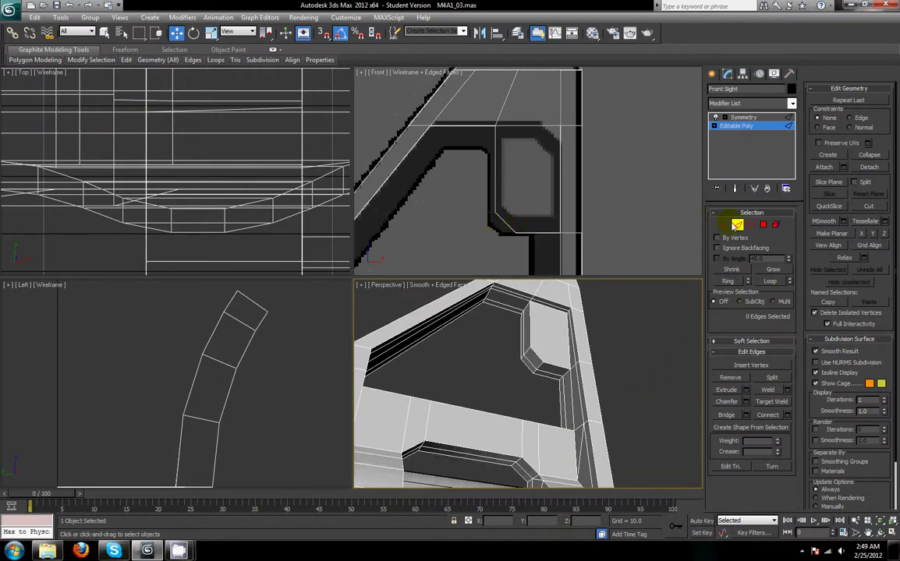
Step: Shift the vertices along the block's inner side and chamfered corner slightly outward to match the front reference outline
click(734, 226)
drag(489, 117, 519, 249)
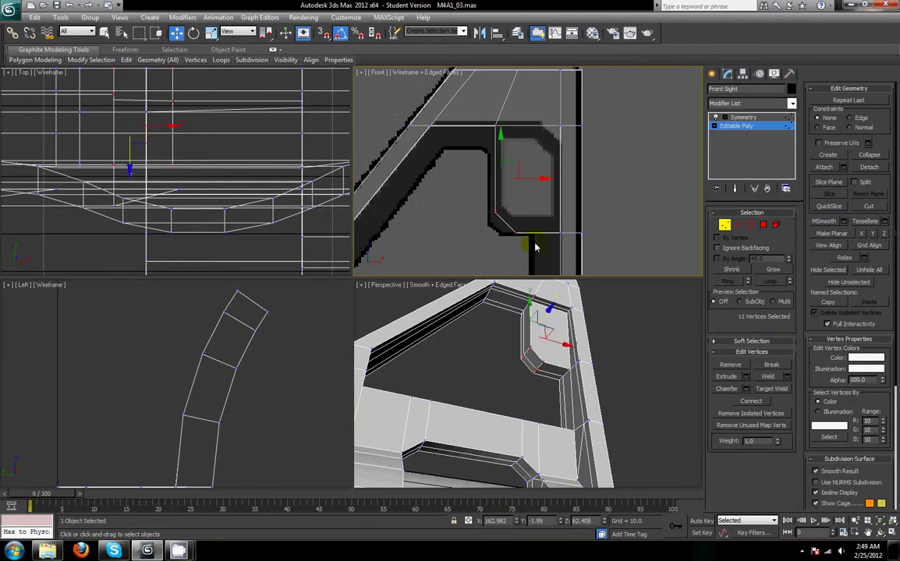
drag(538, 183, 533, 187)
click(573, 195)
Step: Leave vertex editing, maximize the perspective view, and examine the front sight, barrel and handguard from several angles
alt+middle_drag(578, 307, 677, 261)
click(669, 341)
alt+middle_drag(669, 342, 592, 456)
scroll(595, 453, down, 5)
alt+middle_drag(572, 374, 546, 393)
scroll(549, 399, up, 2)
scroll(548, 407, up, 2)
key(alt+w)
scroll(413, 331, down, 3)
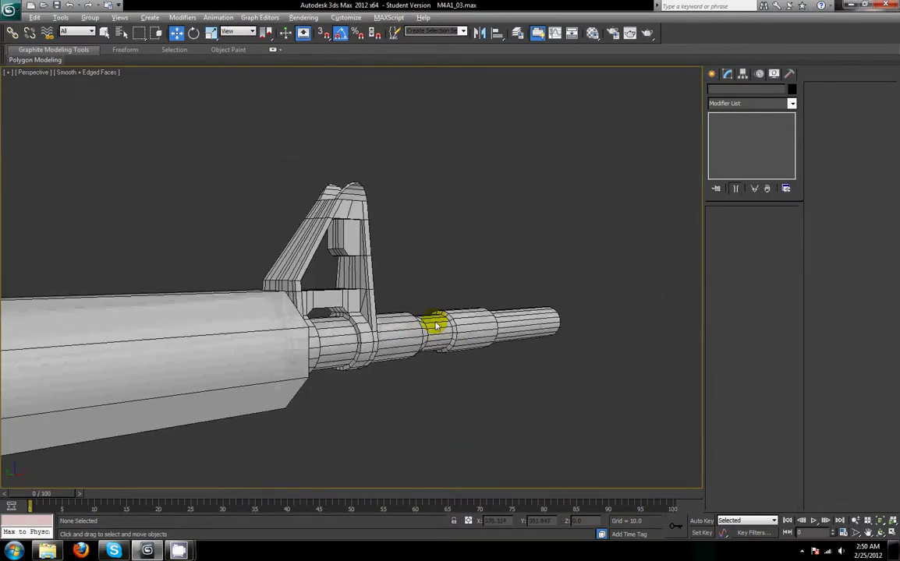
alt+middle_drag(437, 326, 408, 320)
scroll(409, 332, up, 5)
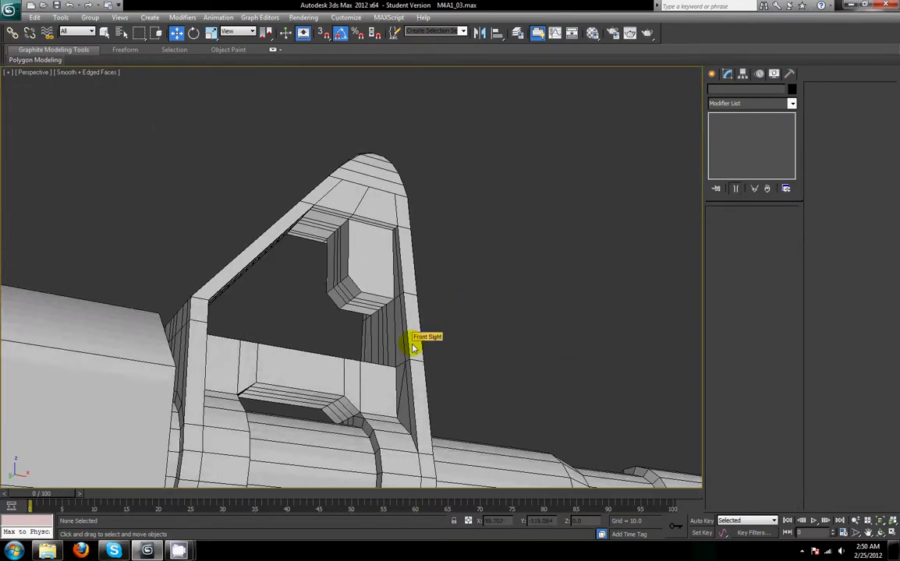
scroll(413, 349, down, 4)
alt+middle_drag(446, 300, 358, 334)
scroll(369, 341, down, 3)
scroll(373, 340, up, 2)
scroll(355, 355, up, 5)
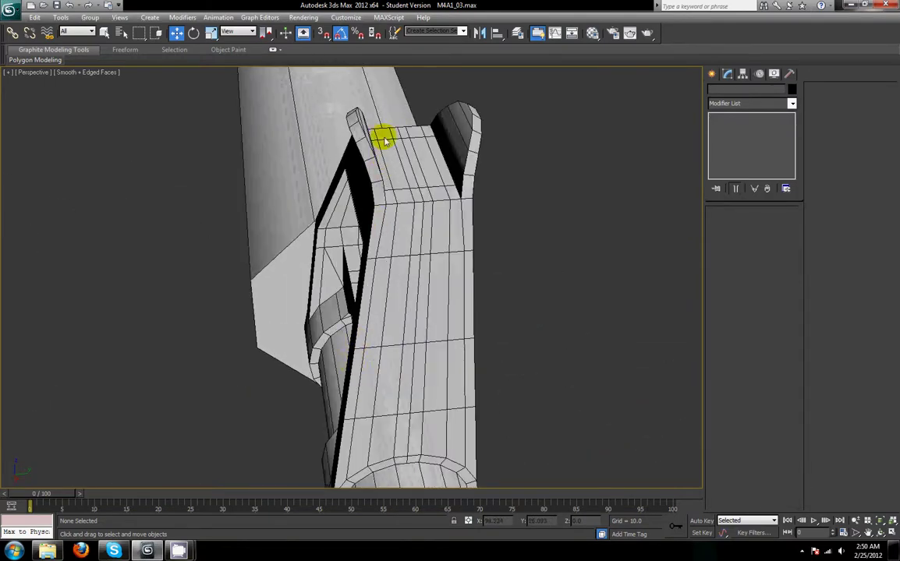
scroll(409, 361, down, 4)
mouse_move(409, 361)
alt+middle_down()
mouse_move(492, 303)
mouse_move(362, 361)
mouse_move(354, 348)
alt+middle_up()
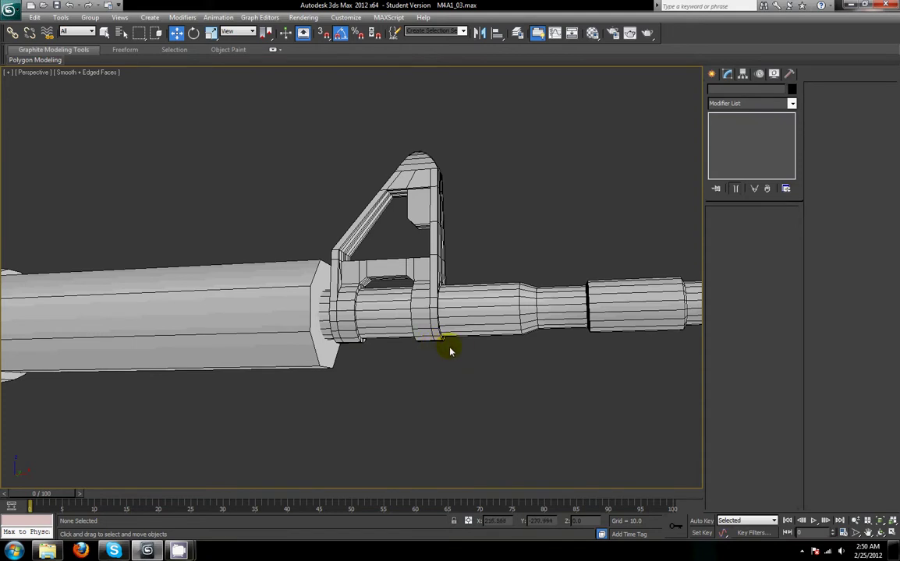
scroll(438, 361, down, 5)
alt+middle_drag(426, 362, 479, 388)
scroll(425, 345, up, 5)
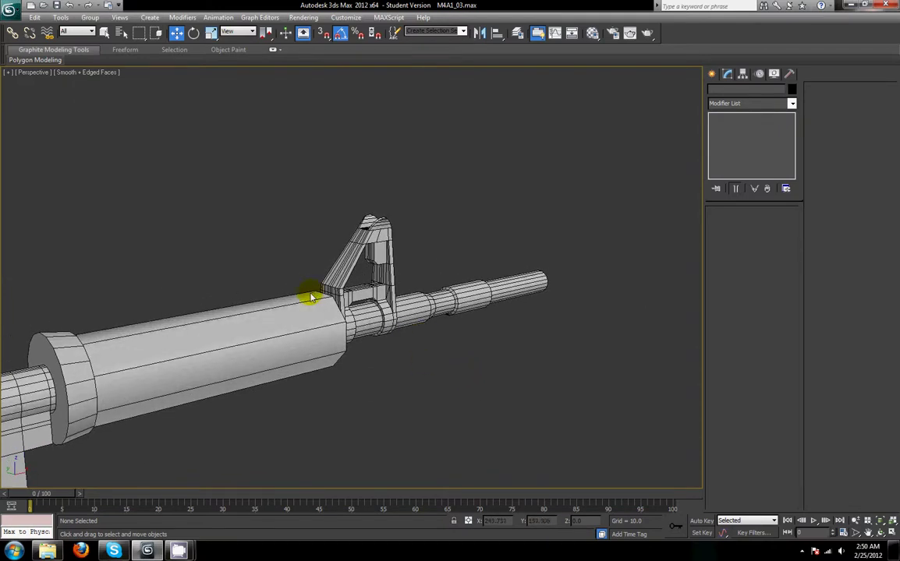
Step: Save the M4A1_03.max scene
alt+middle_drag(415, 298, 324, 292)
click(8, 9)
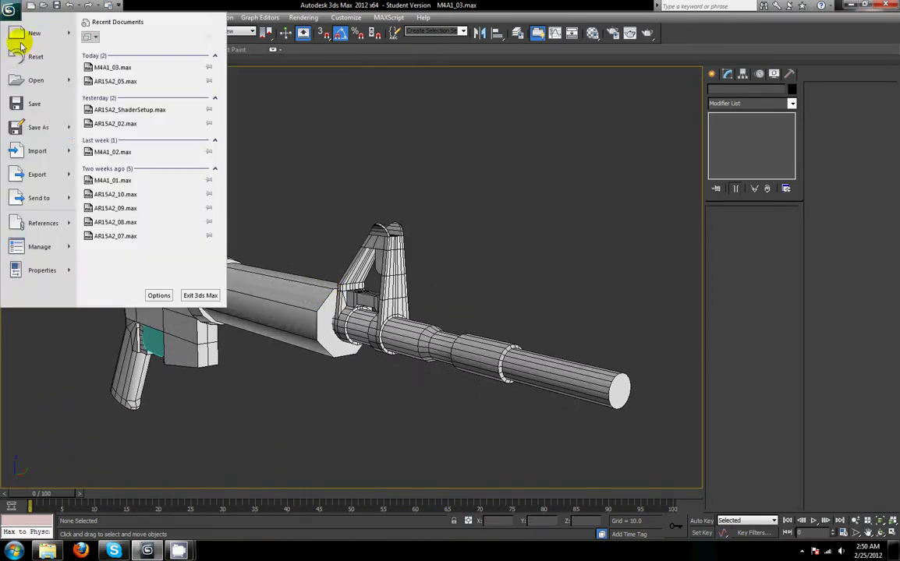
click(33, 108)
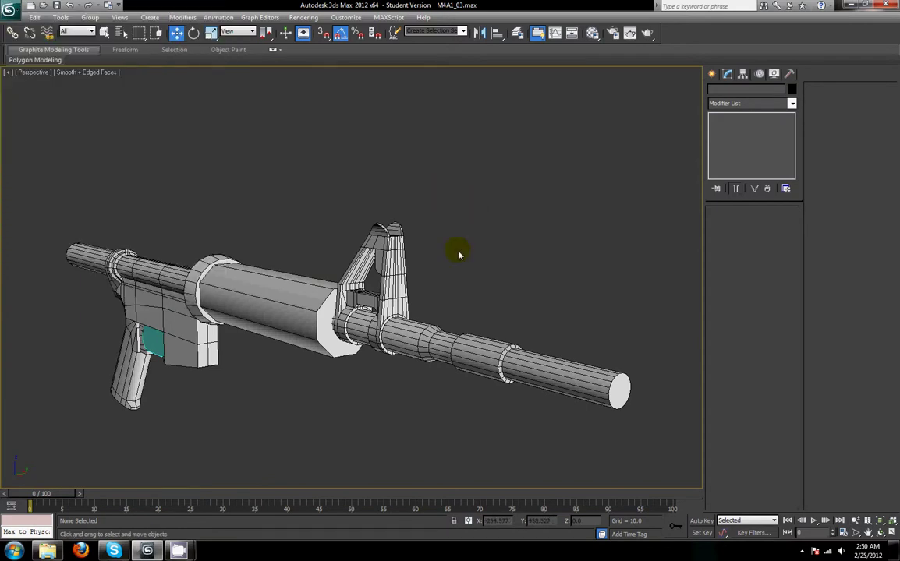